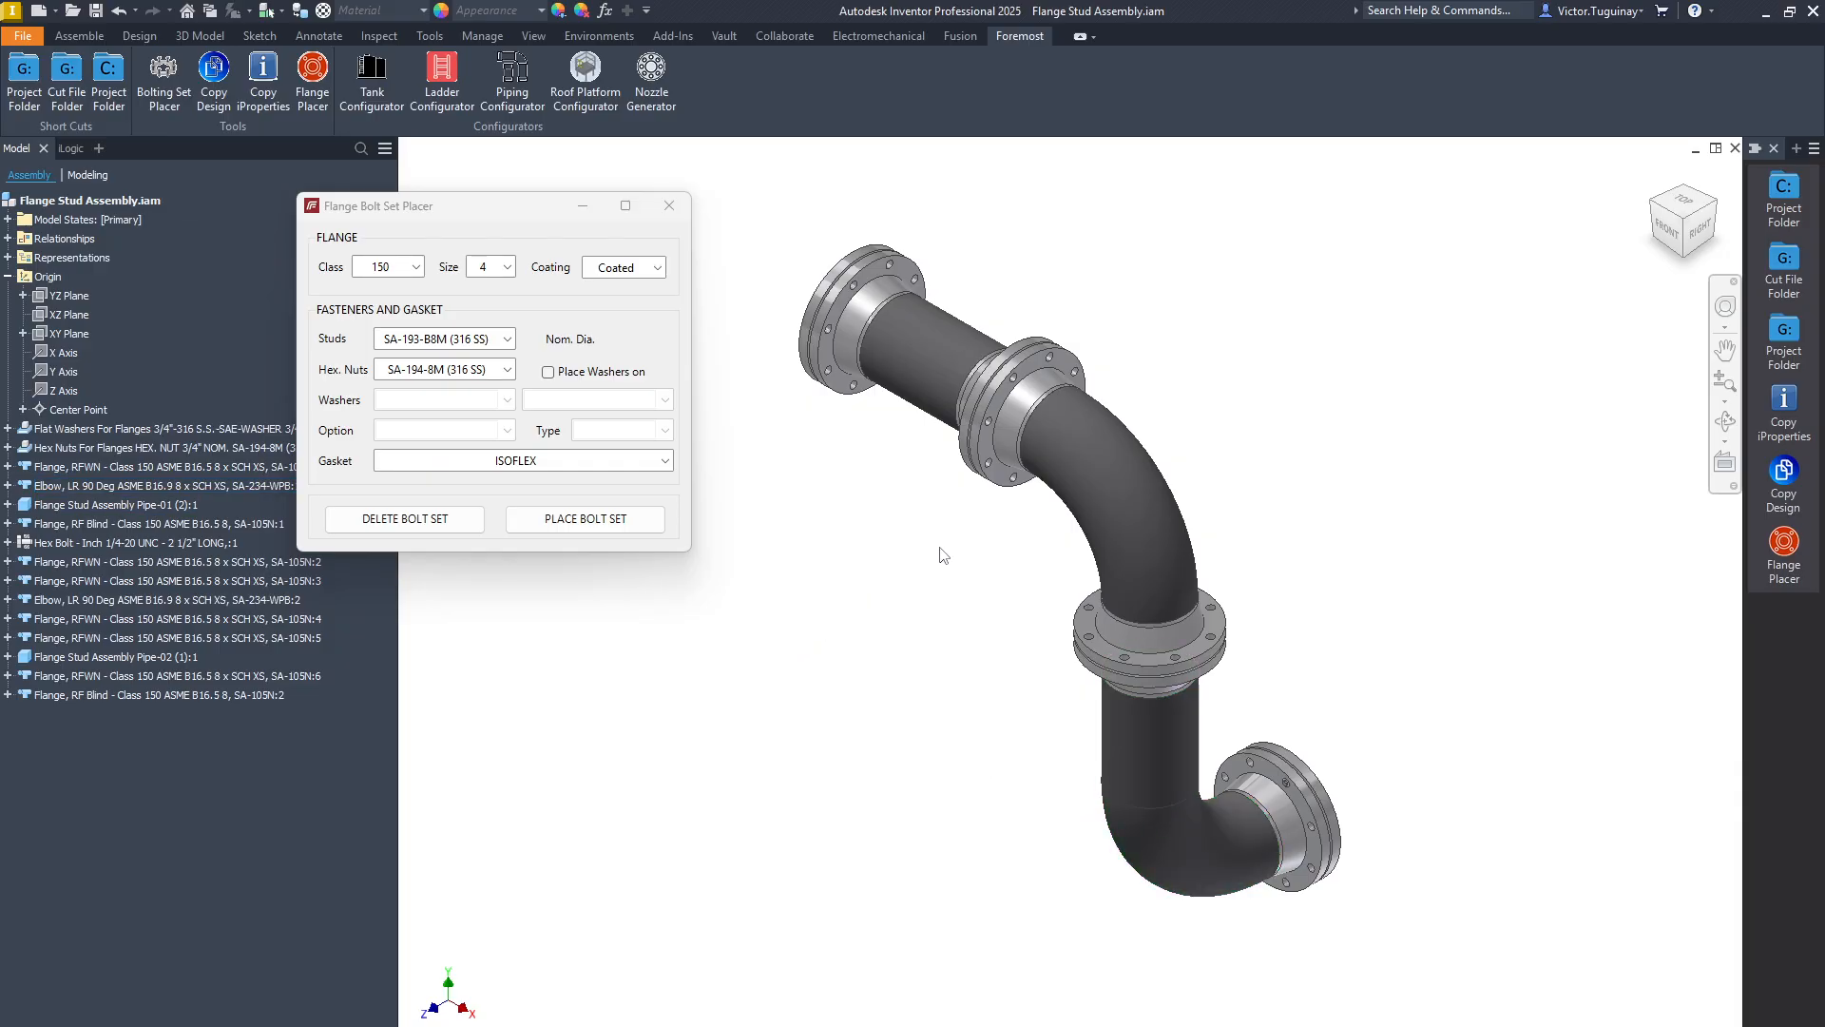
middle_click_drag(941, 554, 864, 554)
scroll(1224, 755, "up", 4)
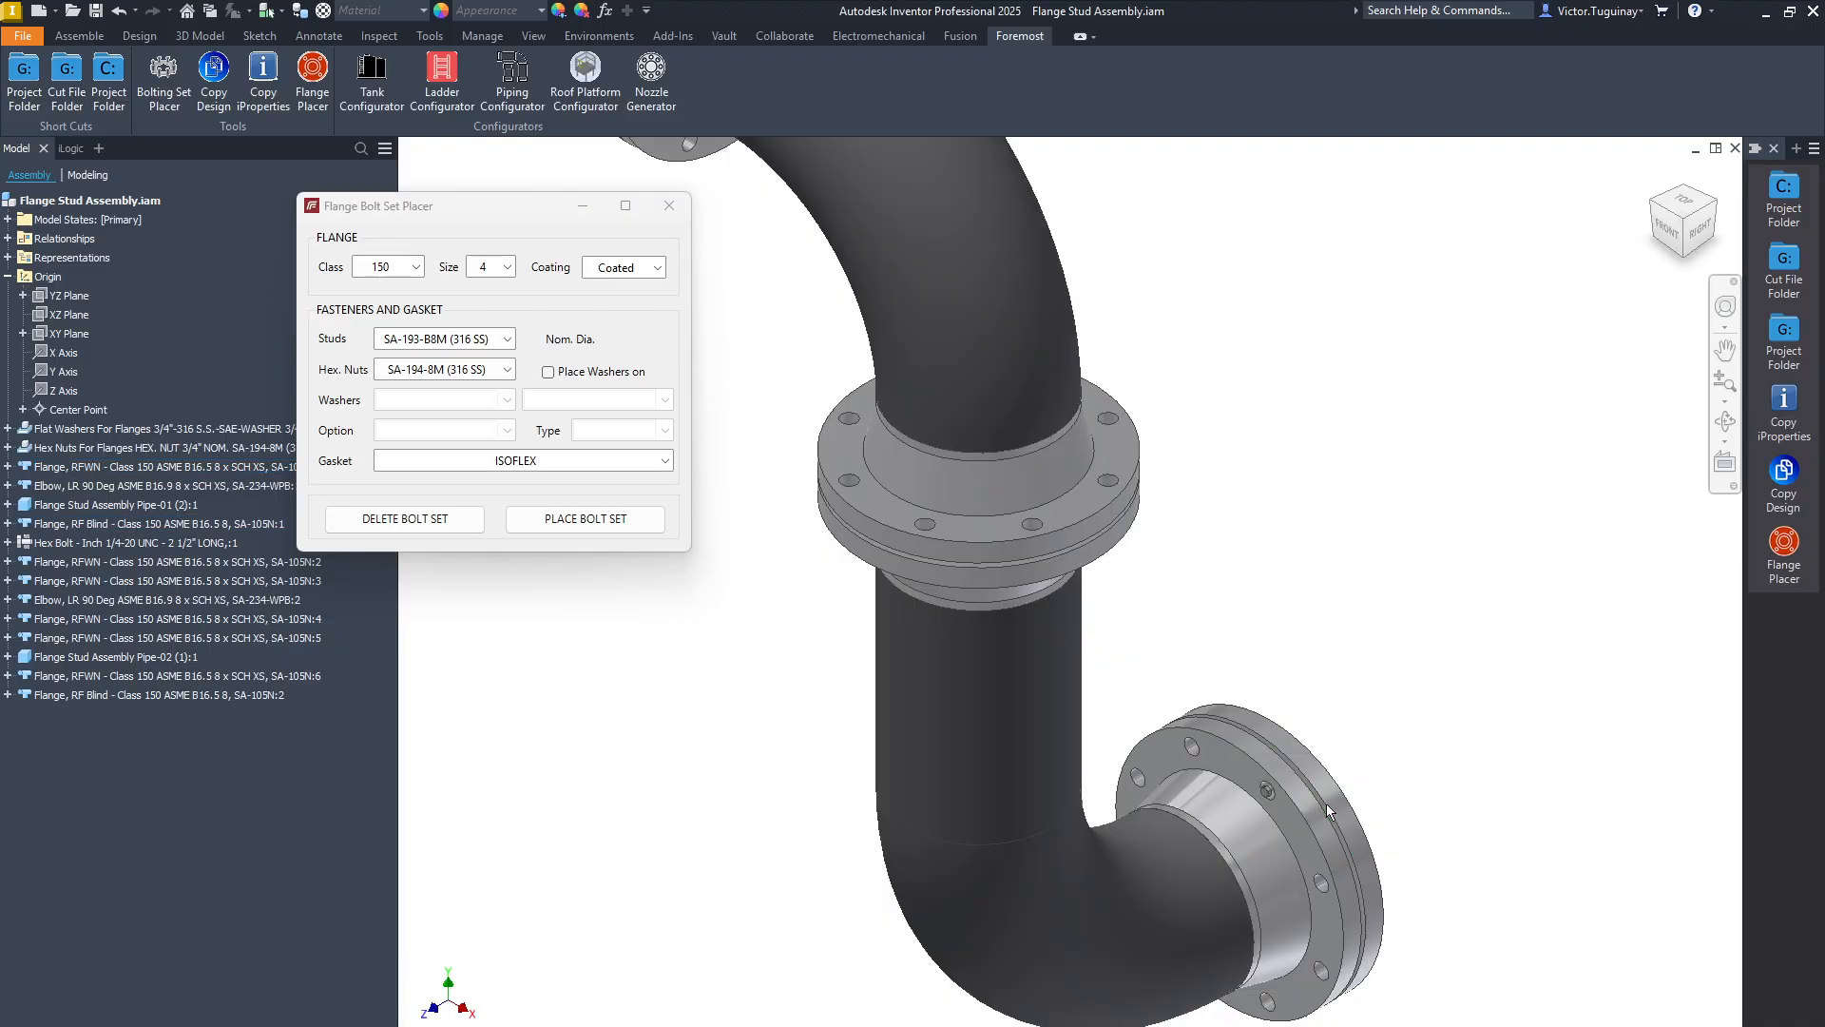
middle_click_drag(570, 142, 813, 353)
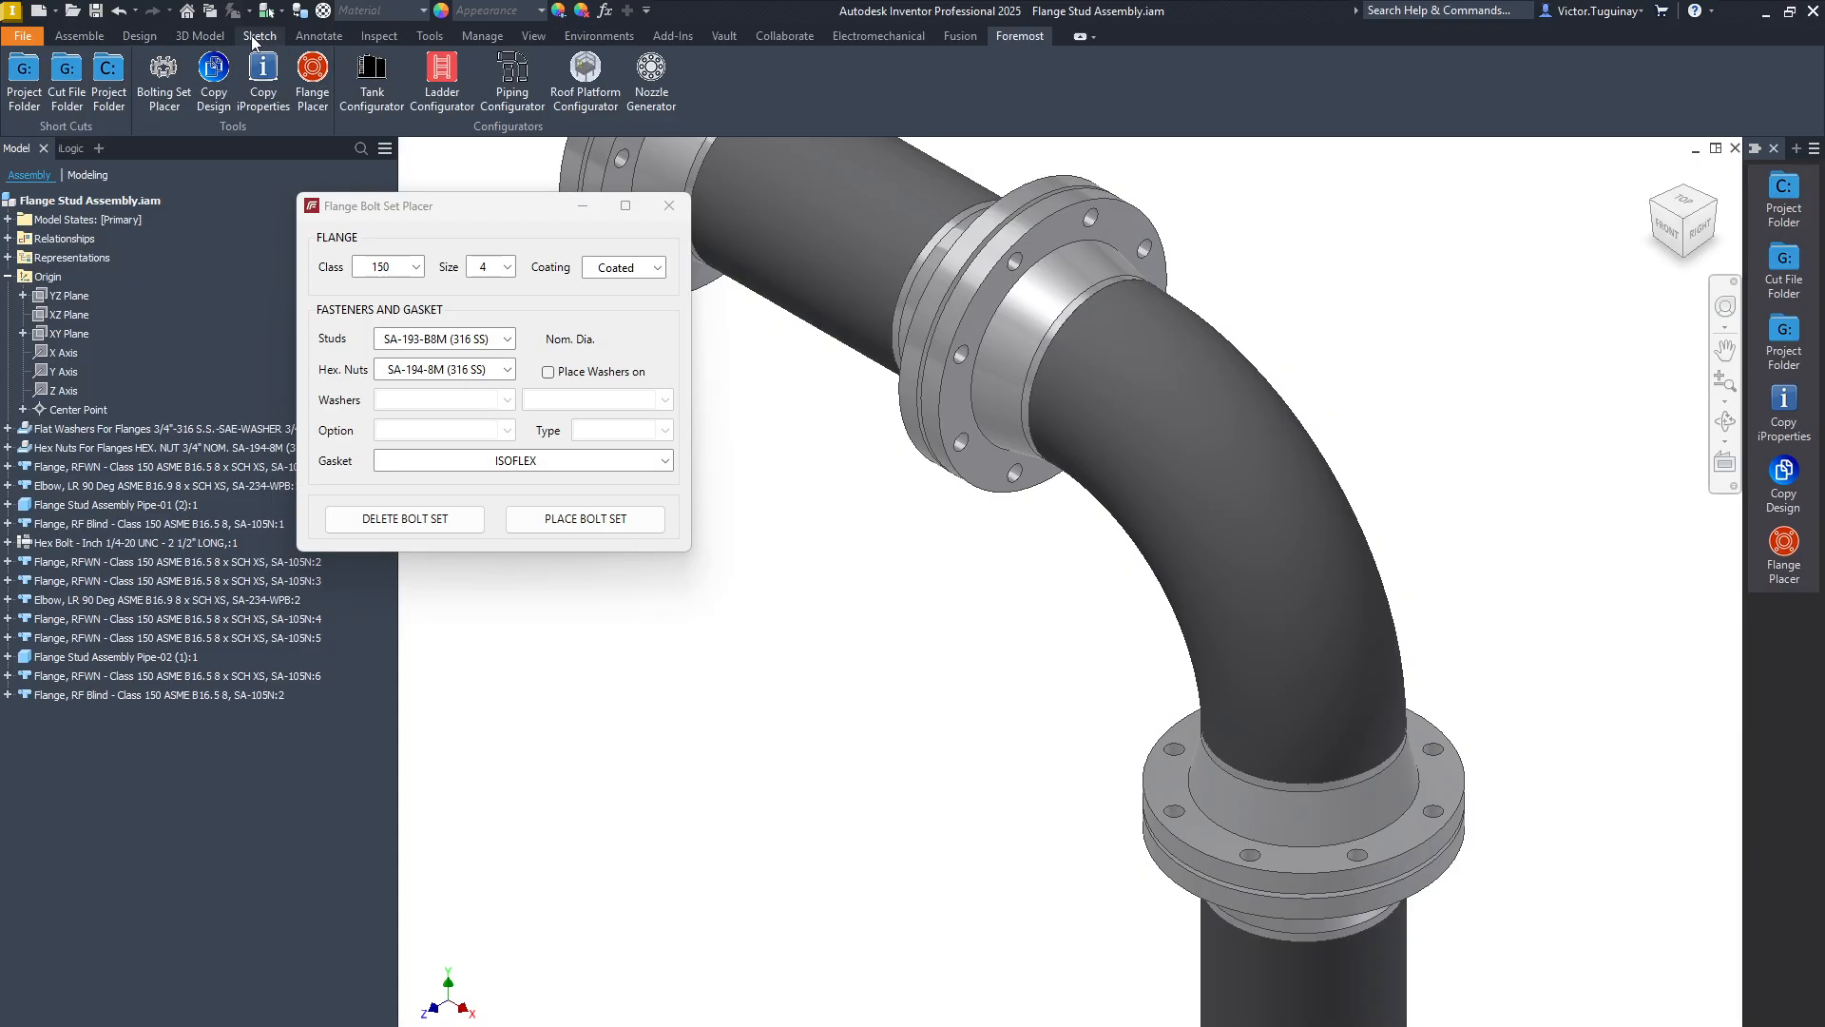
left_click(211, 38)
left_click(129, 36)
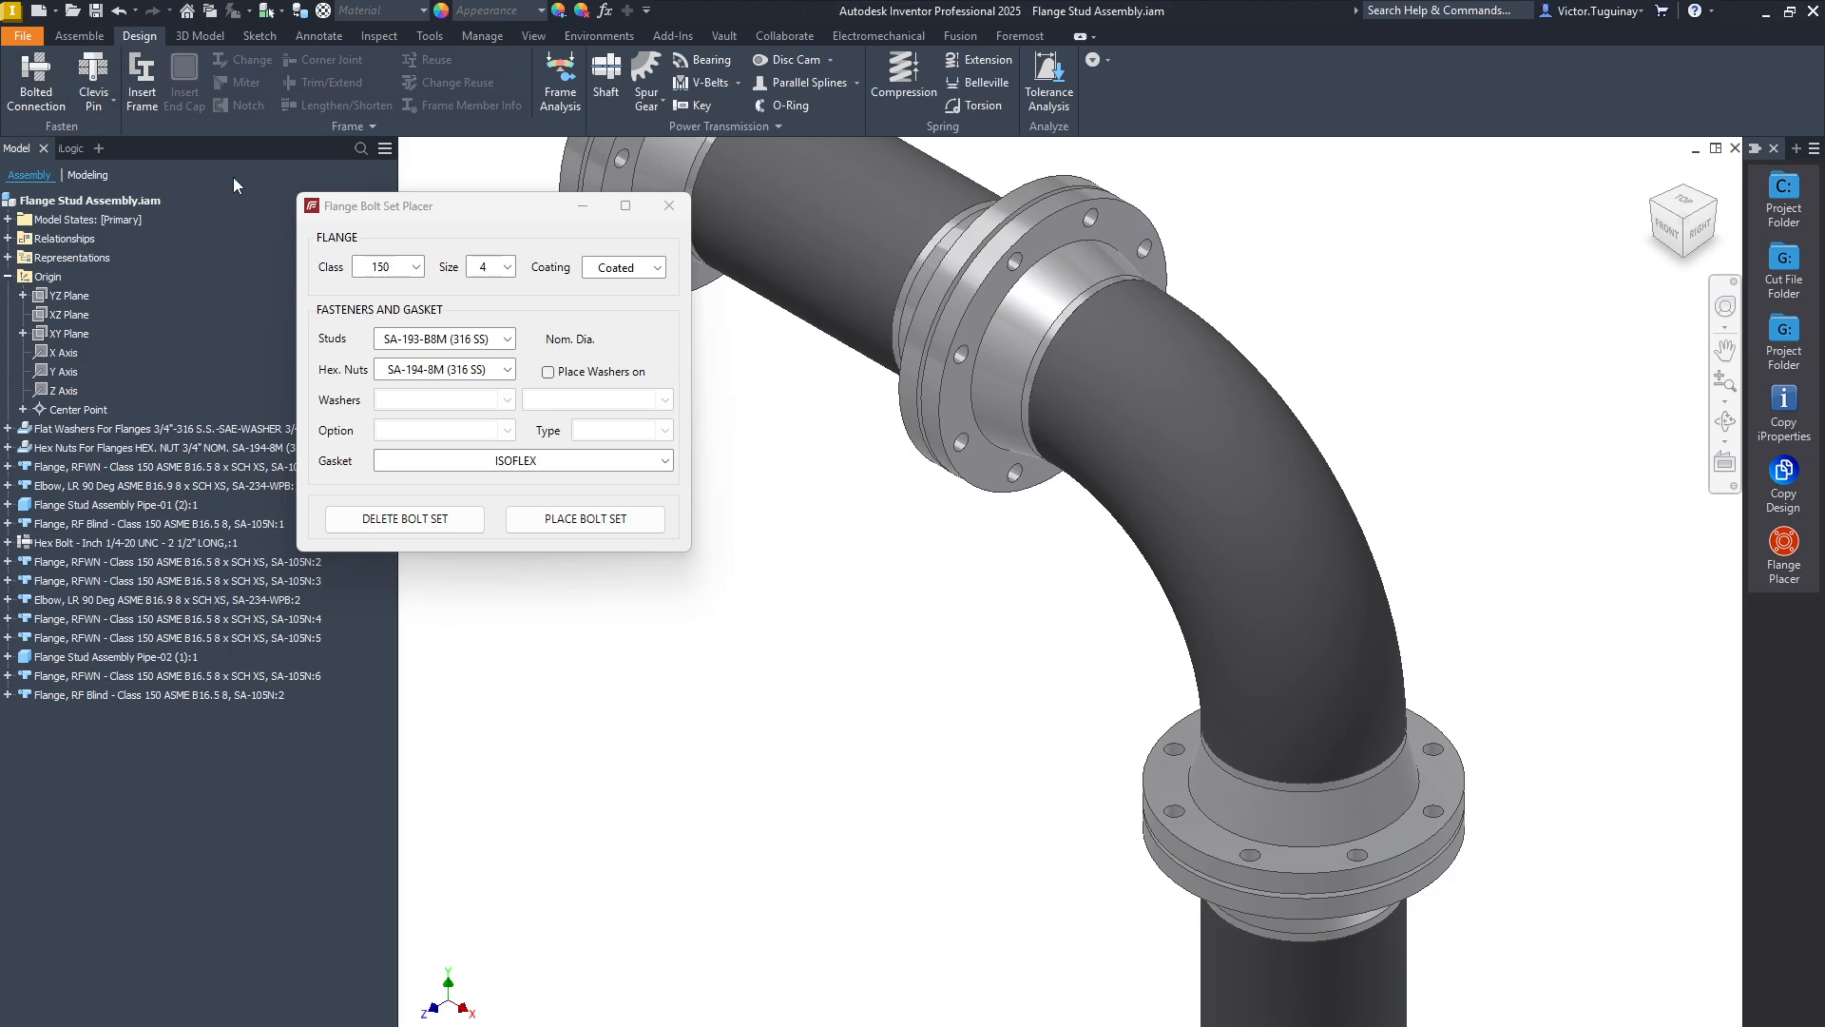
Delete the hex bolt from the bolt hole of the flange at the lower end of the pipe run.
scroll(844, 363, "down", 3)
middle_click_drag(1026, 802, 959, 738)
scroll(1253, 784, "up", 6)
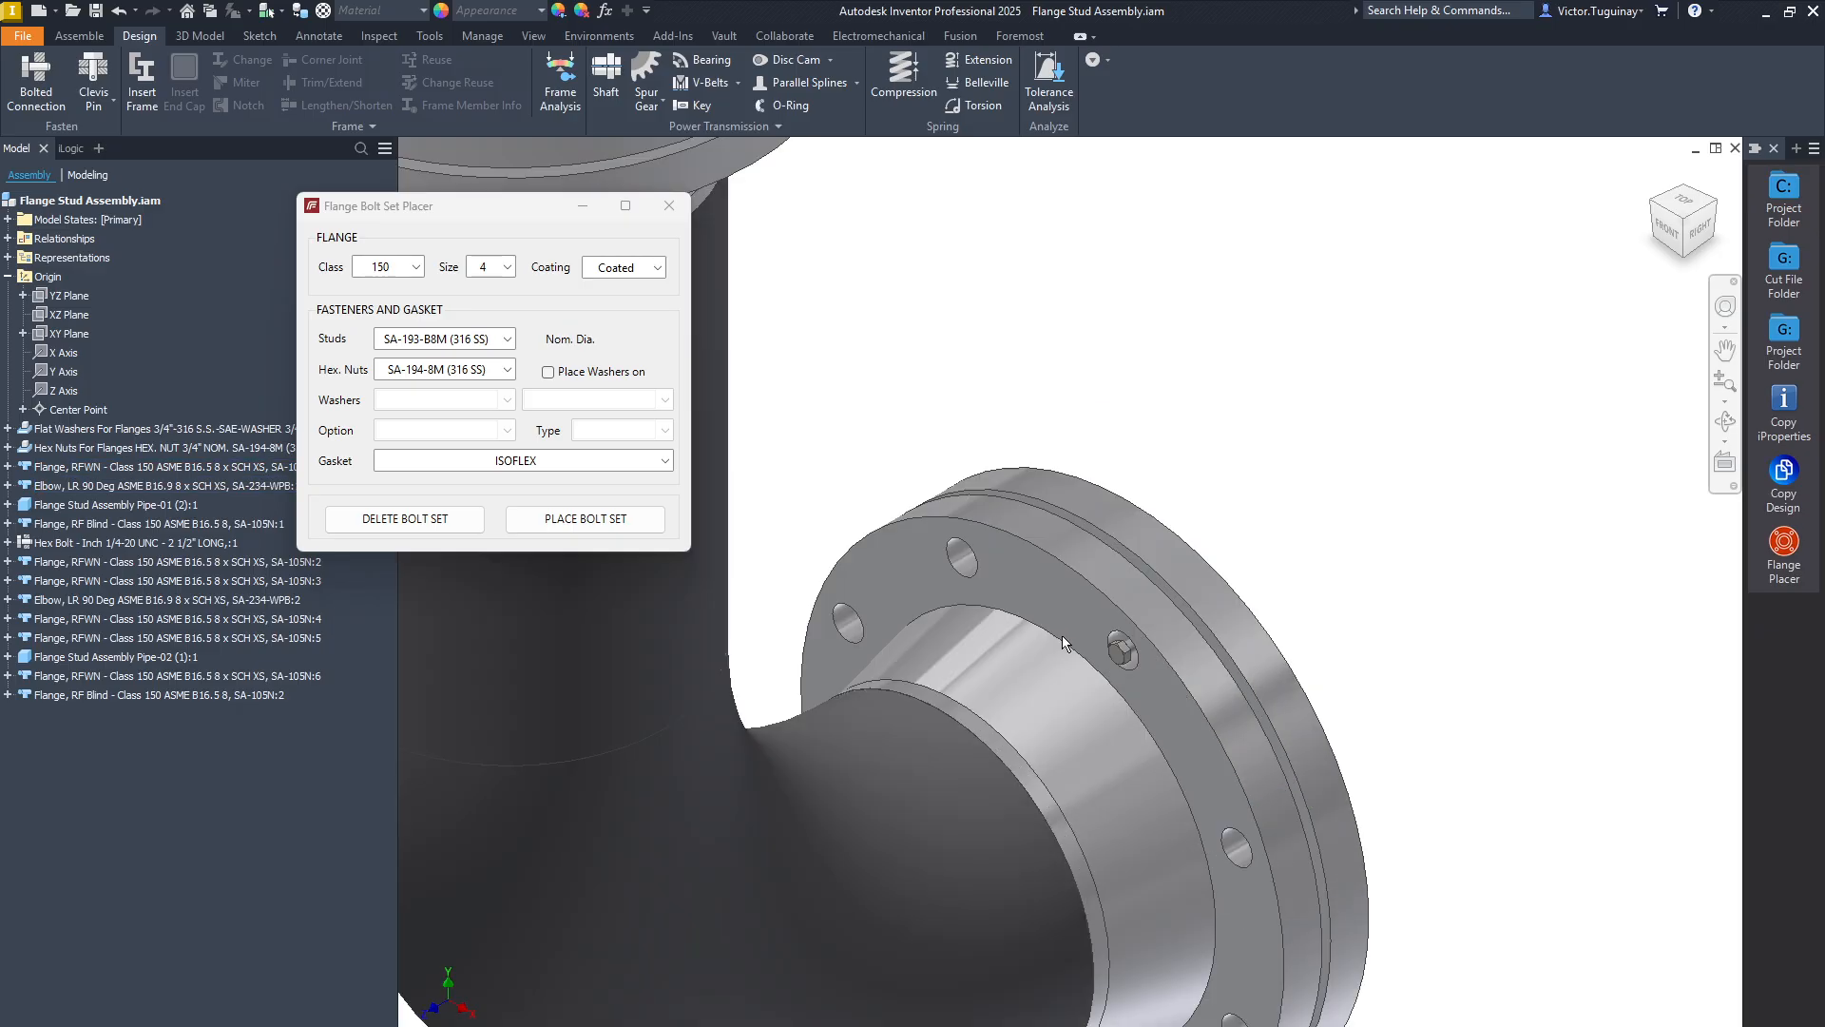
left_click(1111, 651)
key("Delete")
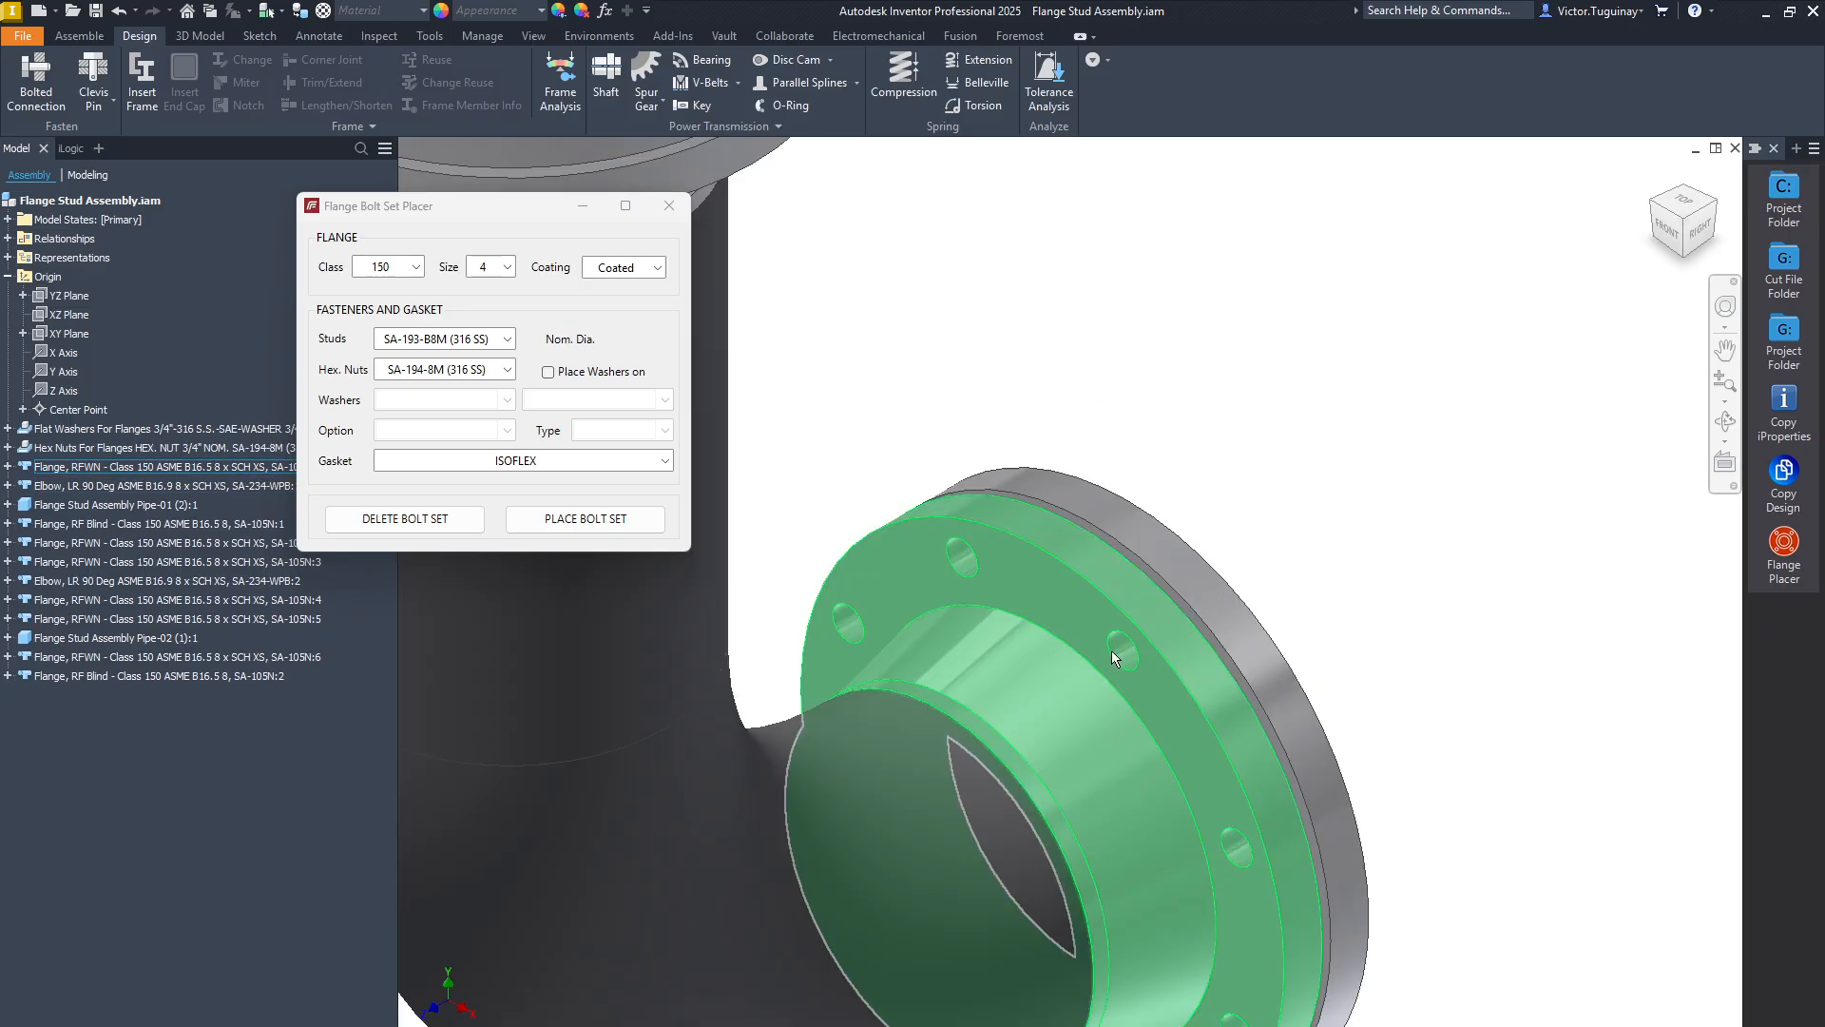
Examine the flange joints along the pipe run, focusing on the bolt holes of the joint on the vertical pipe.
scroll(1077, 743, "down", 5)
middle_click_drag(940, 577, 865, 656)
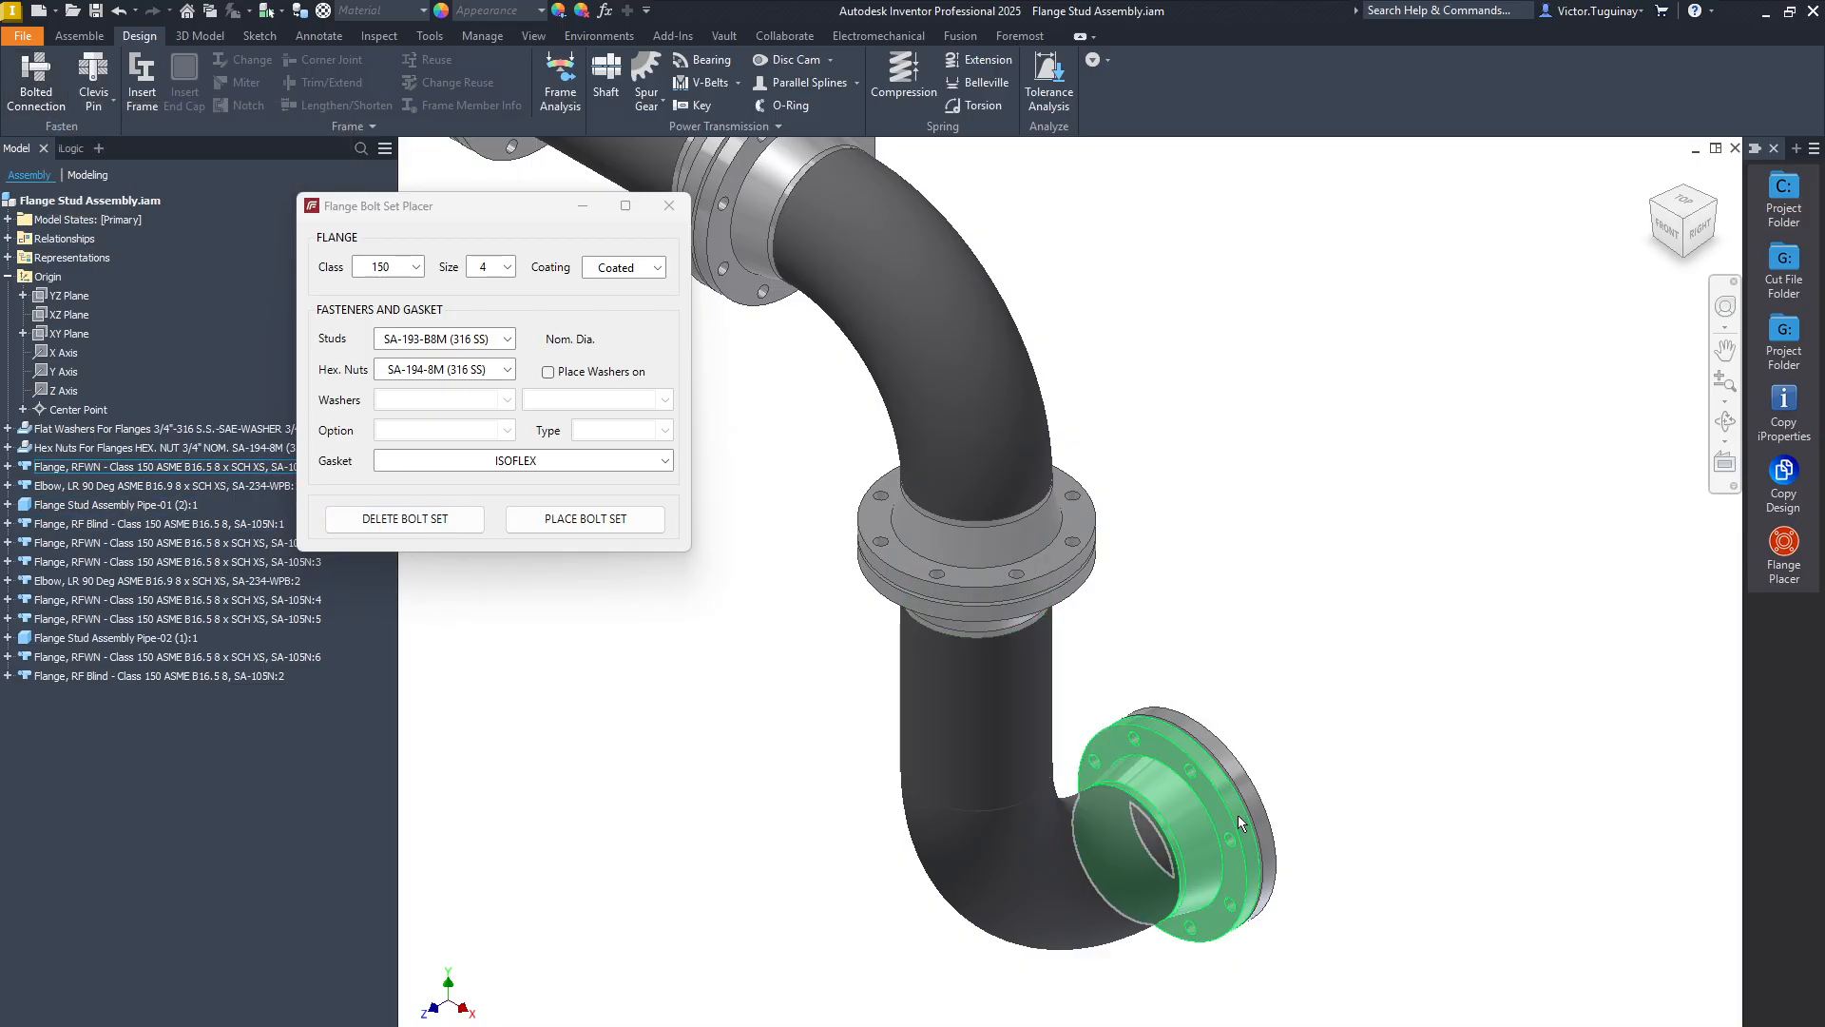
scroll(977, 572, "down", 3)
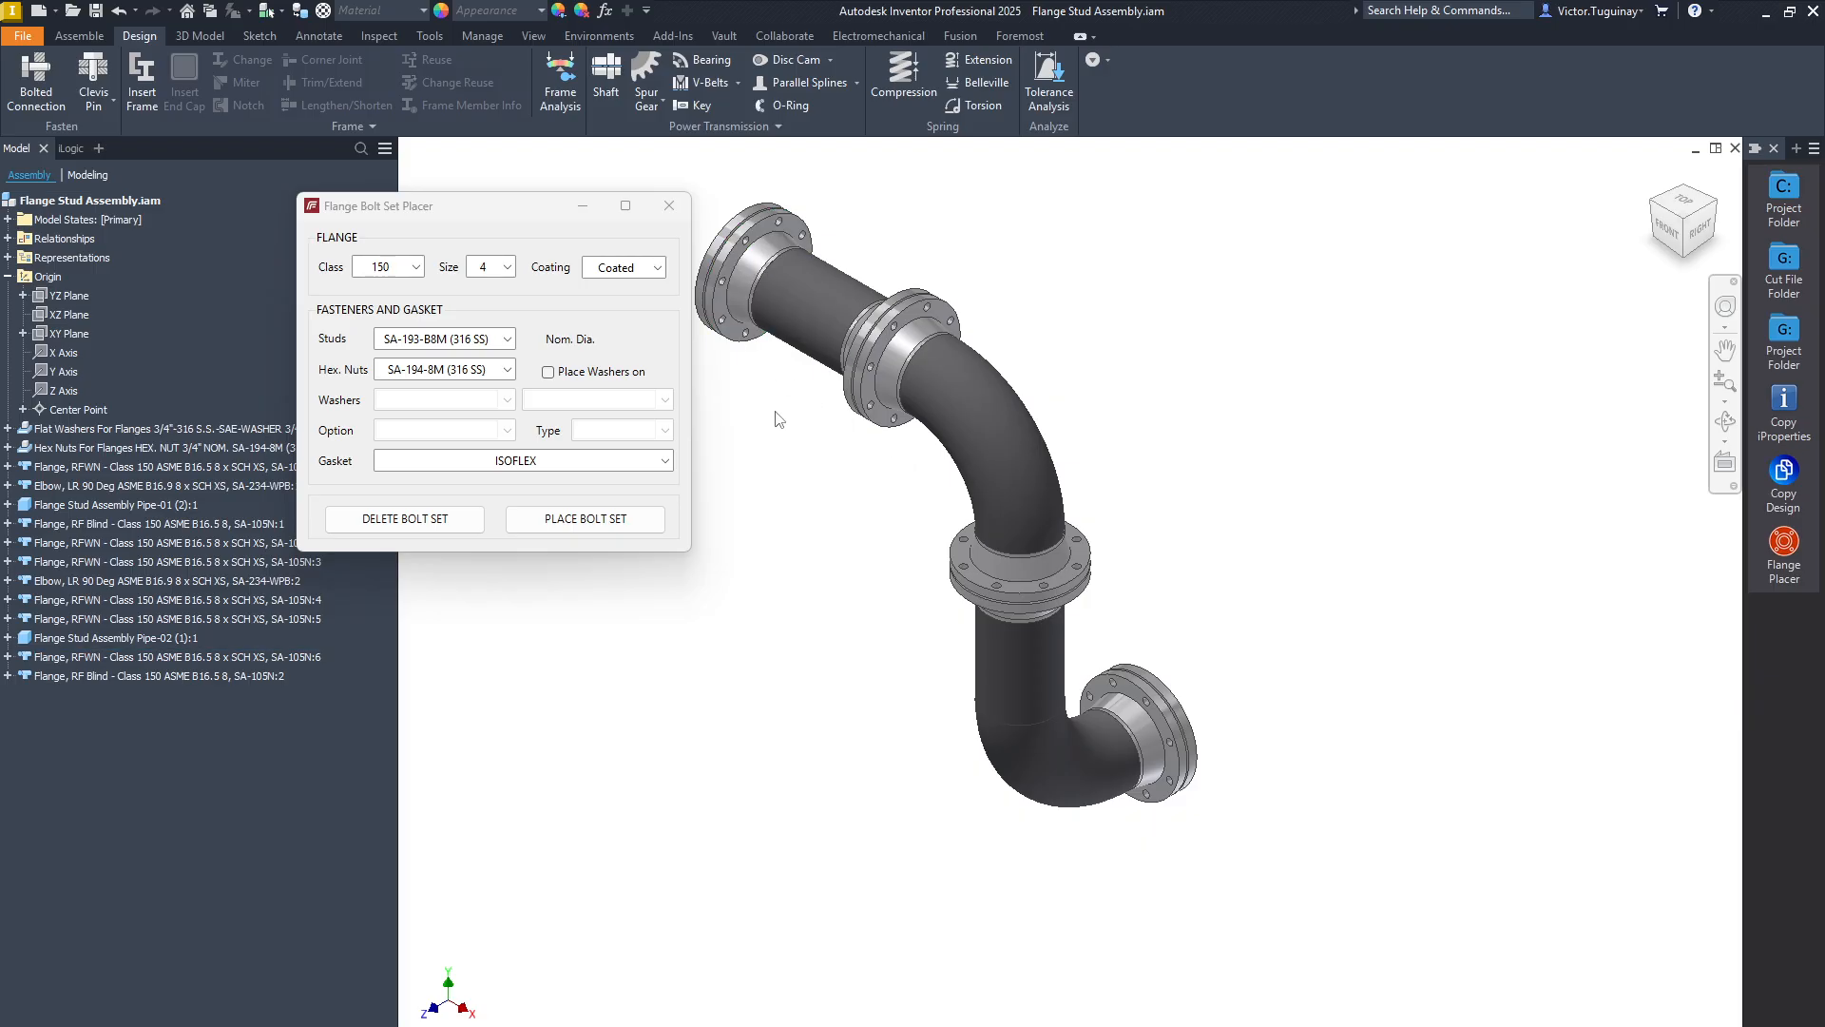
left_click_drag(492, 211, 380, 266)
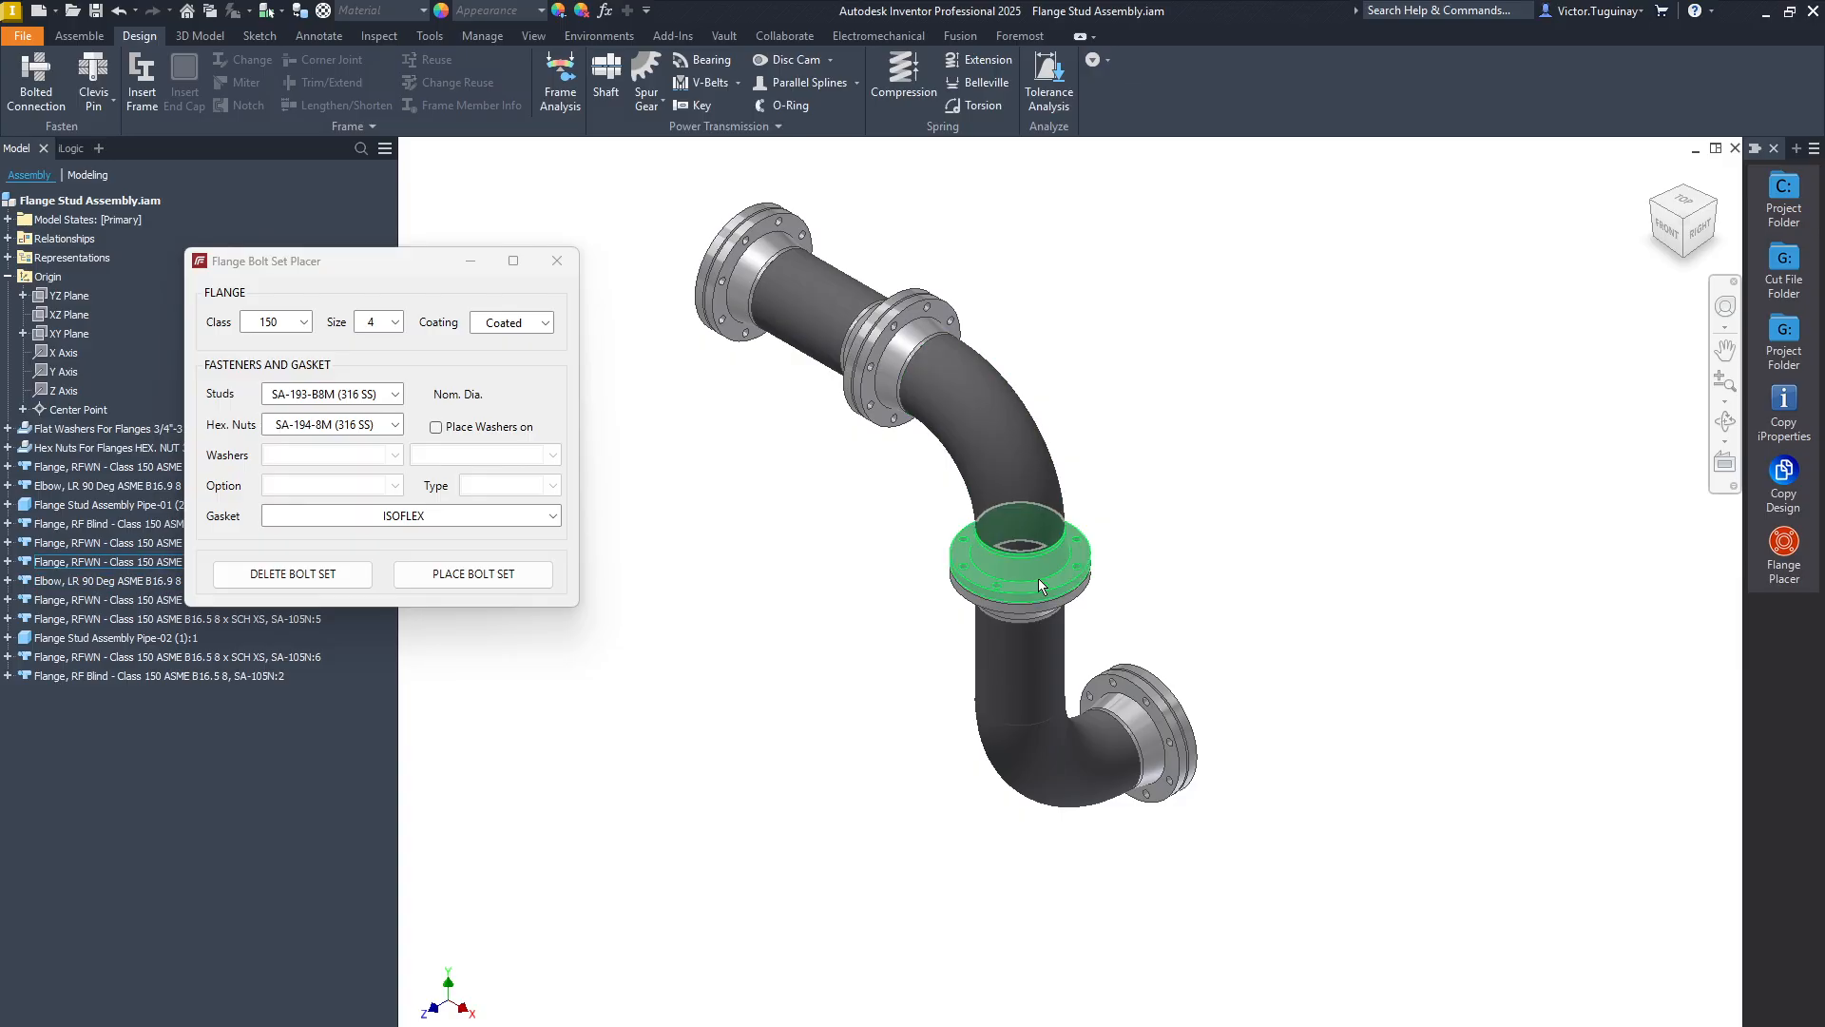
scroll(1038, 578, "up", 5)
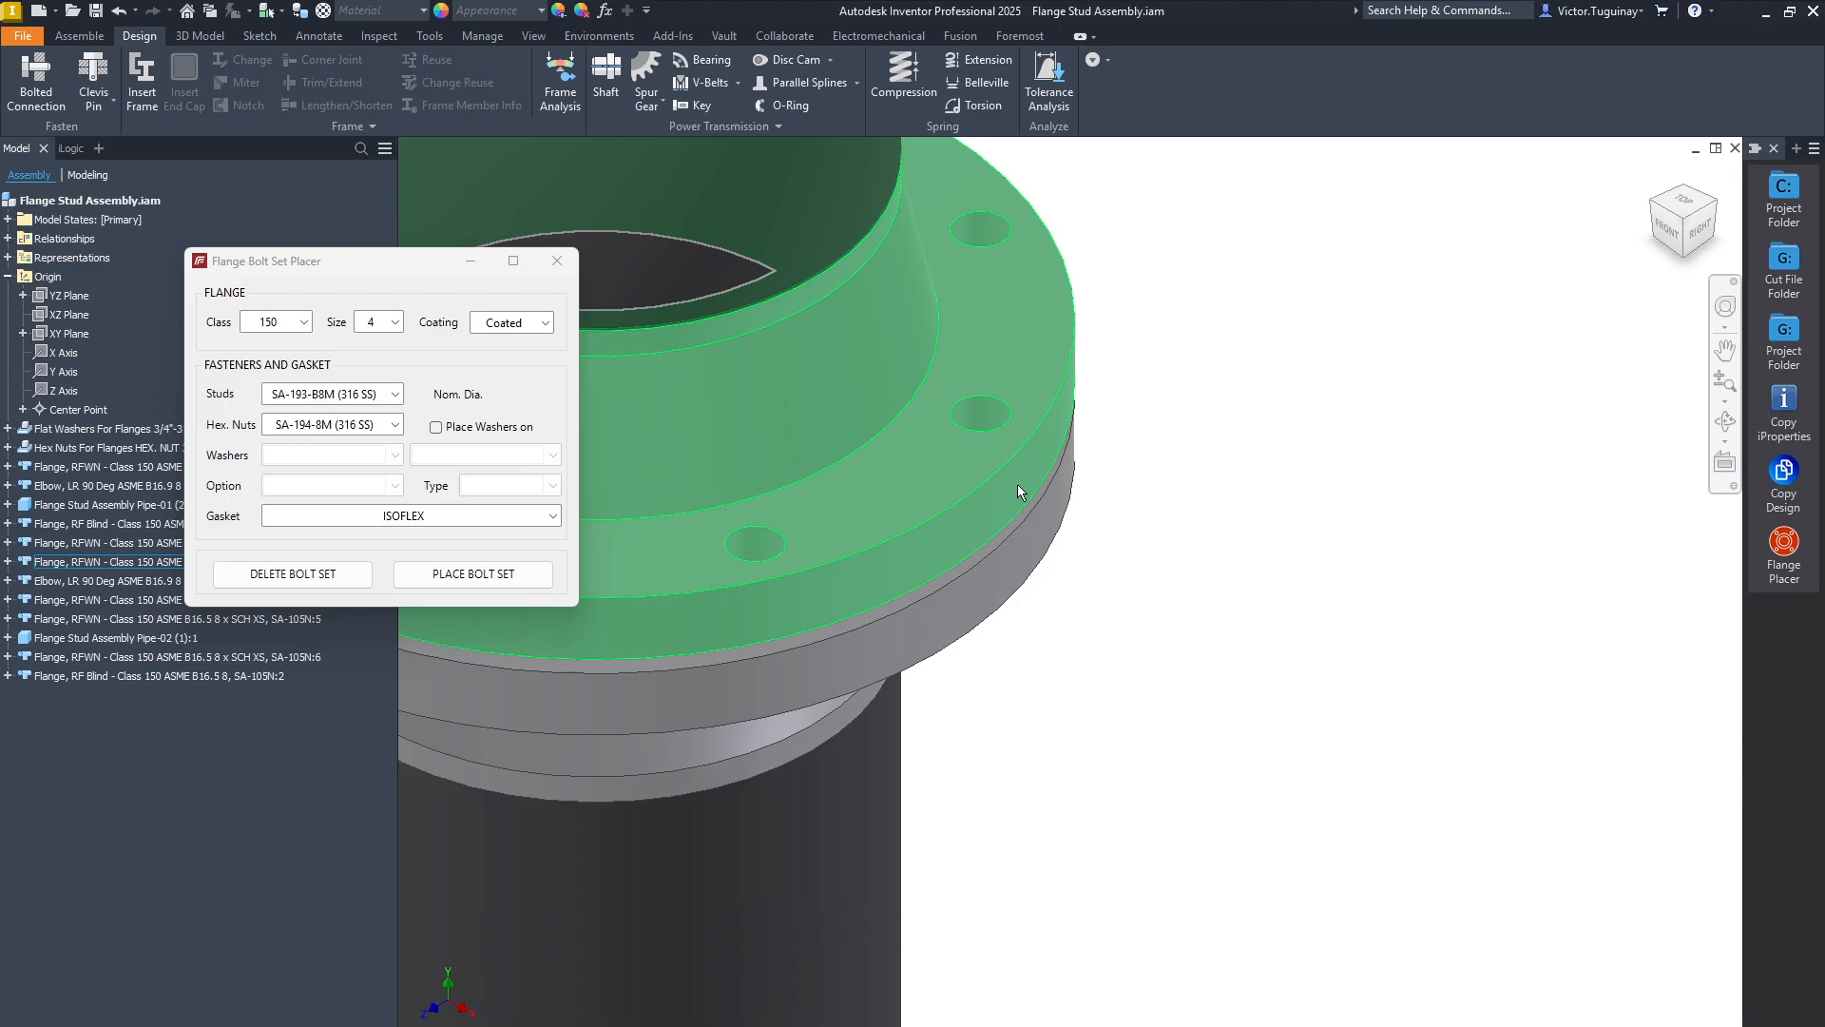
scroll(1018, 483, "down", 5)
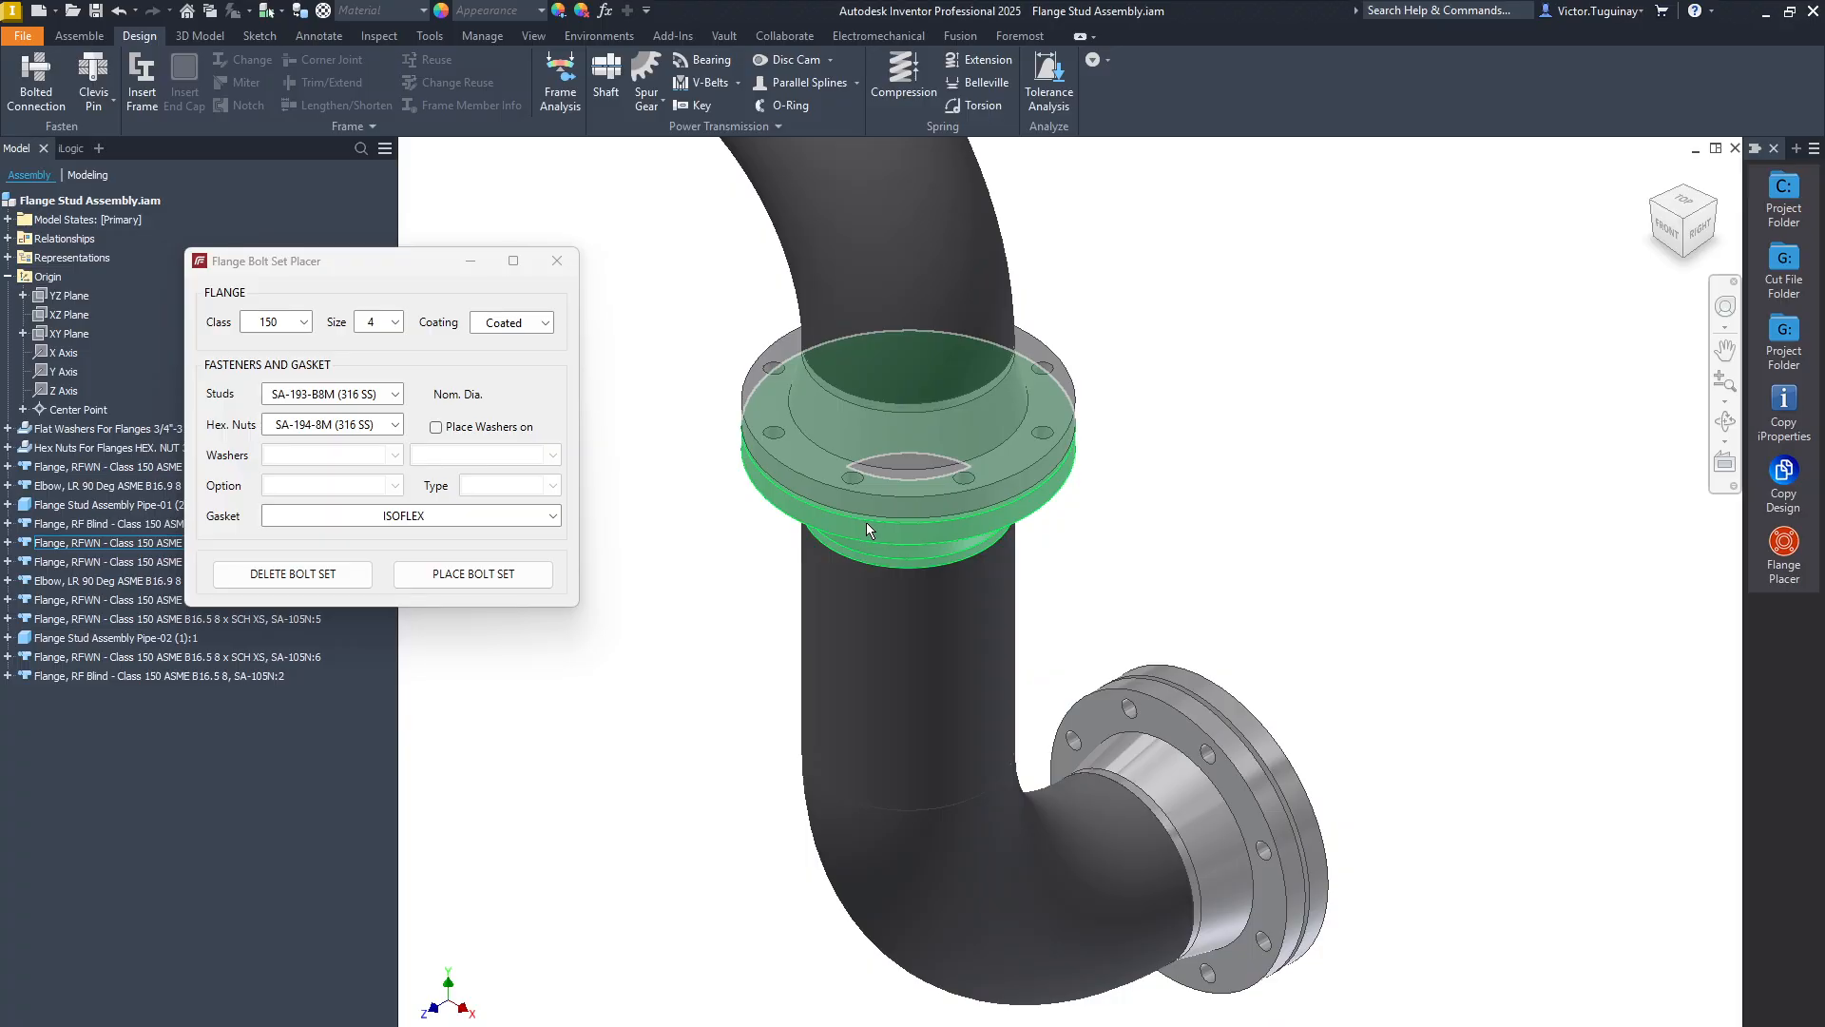
scroll(1008, 499, "down", 2)
scroll(1017, 480, "up", 6)
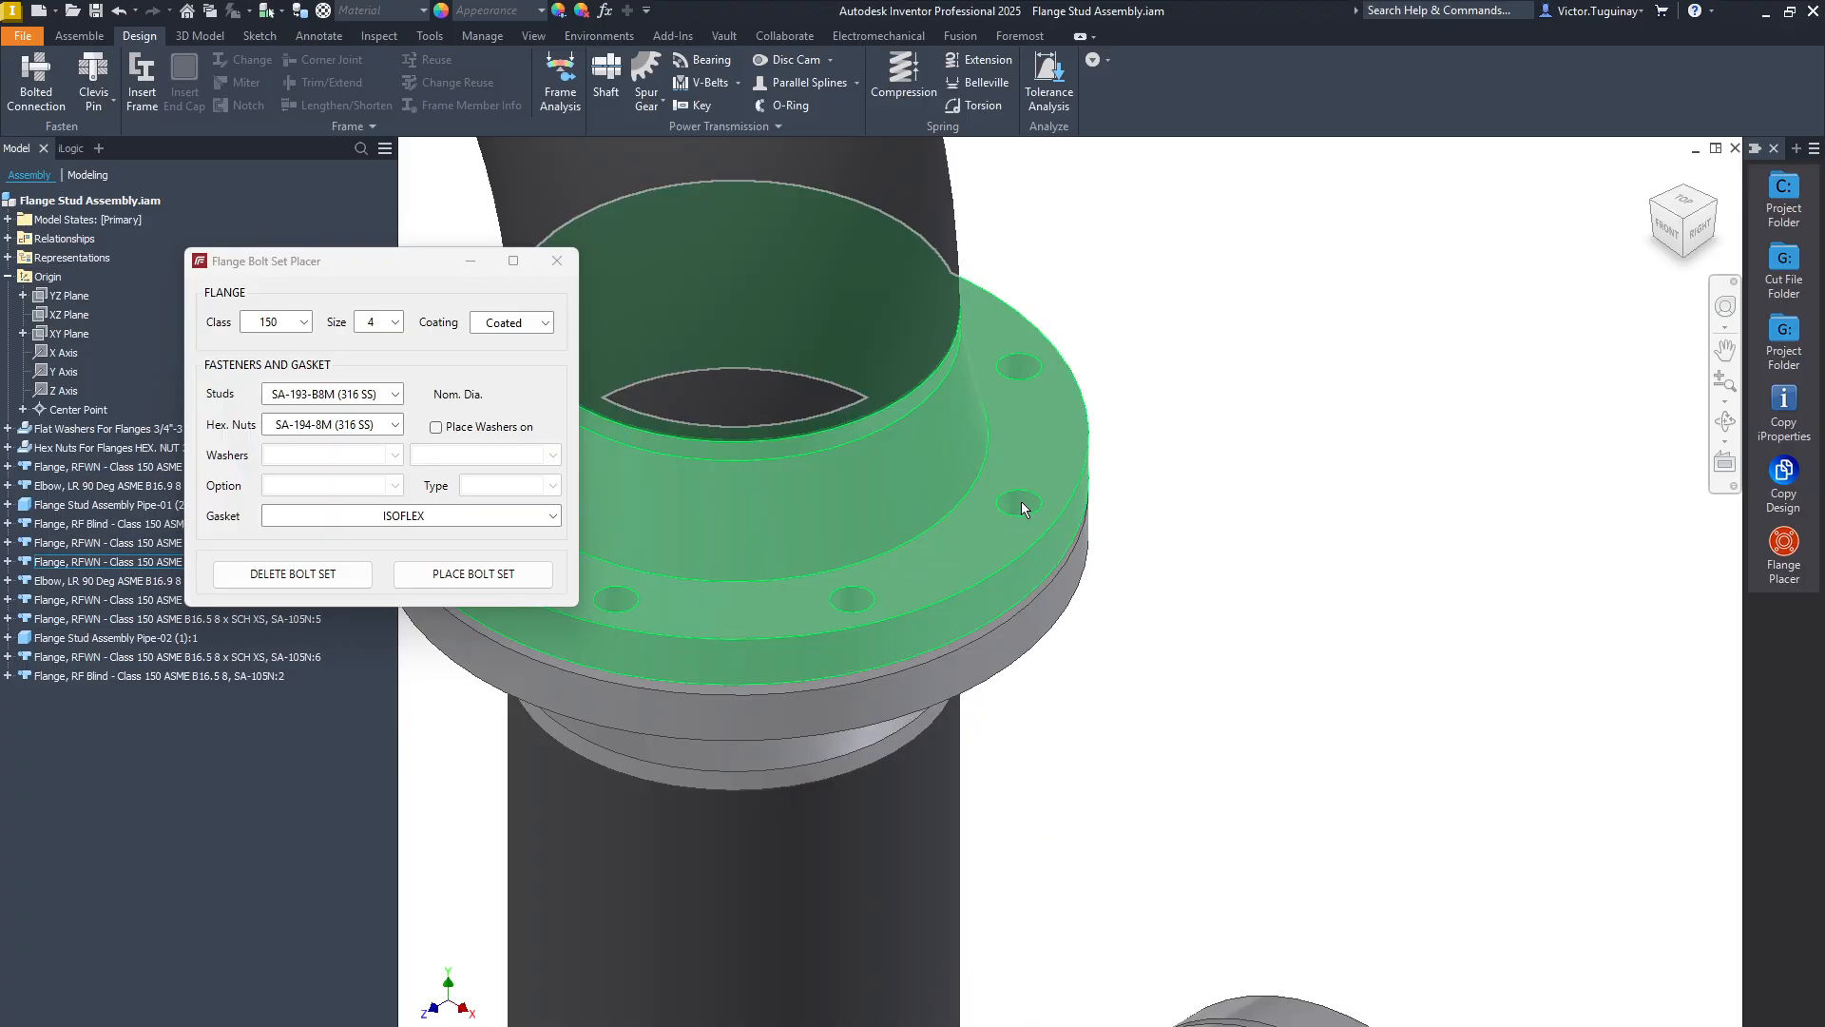
scroll(910, 445, "down", 6)
left_click_drag(352, 262, 365, 228)
scroll(733, 488, "down", 3)
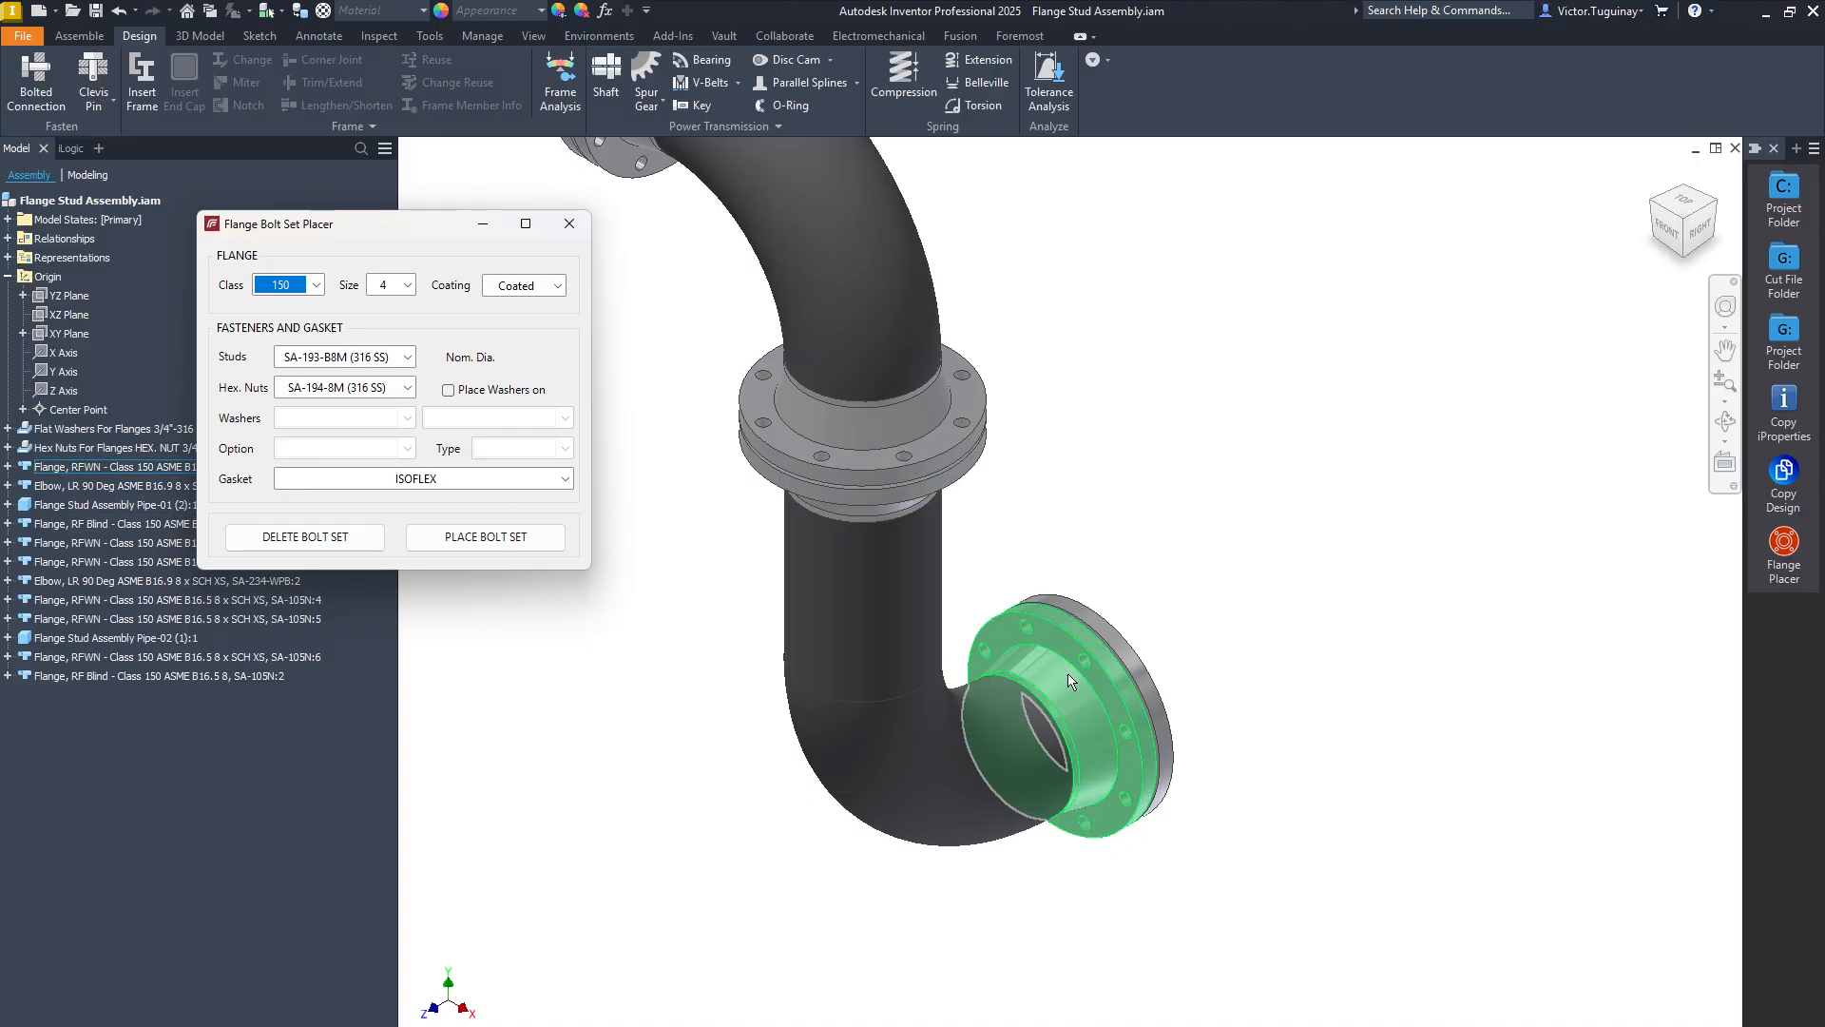
Examine the gap between the lower end flanges from the top, and inspect their bolt holes in the home view.
middle_click_drag(1074, 696, 1088, 642, "shift")
scroll(1088, 641, "up", 5)
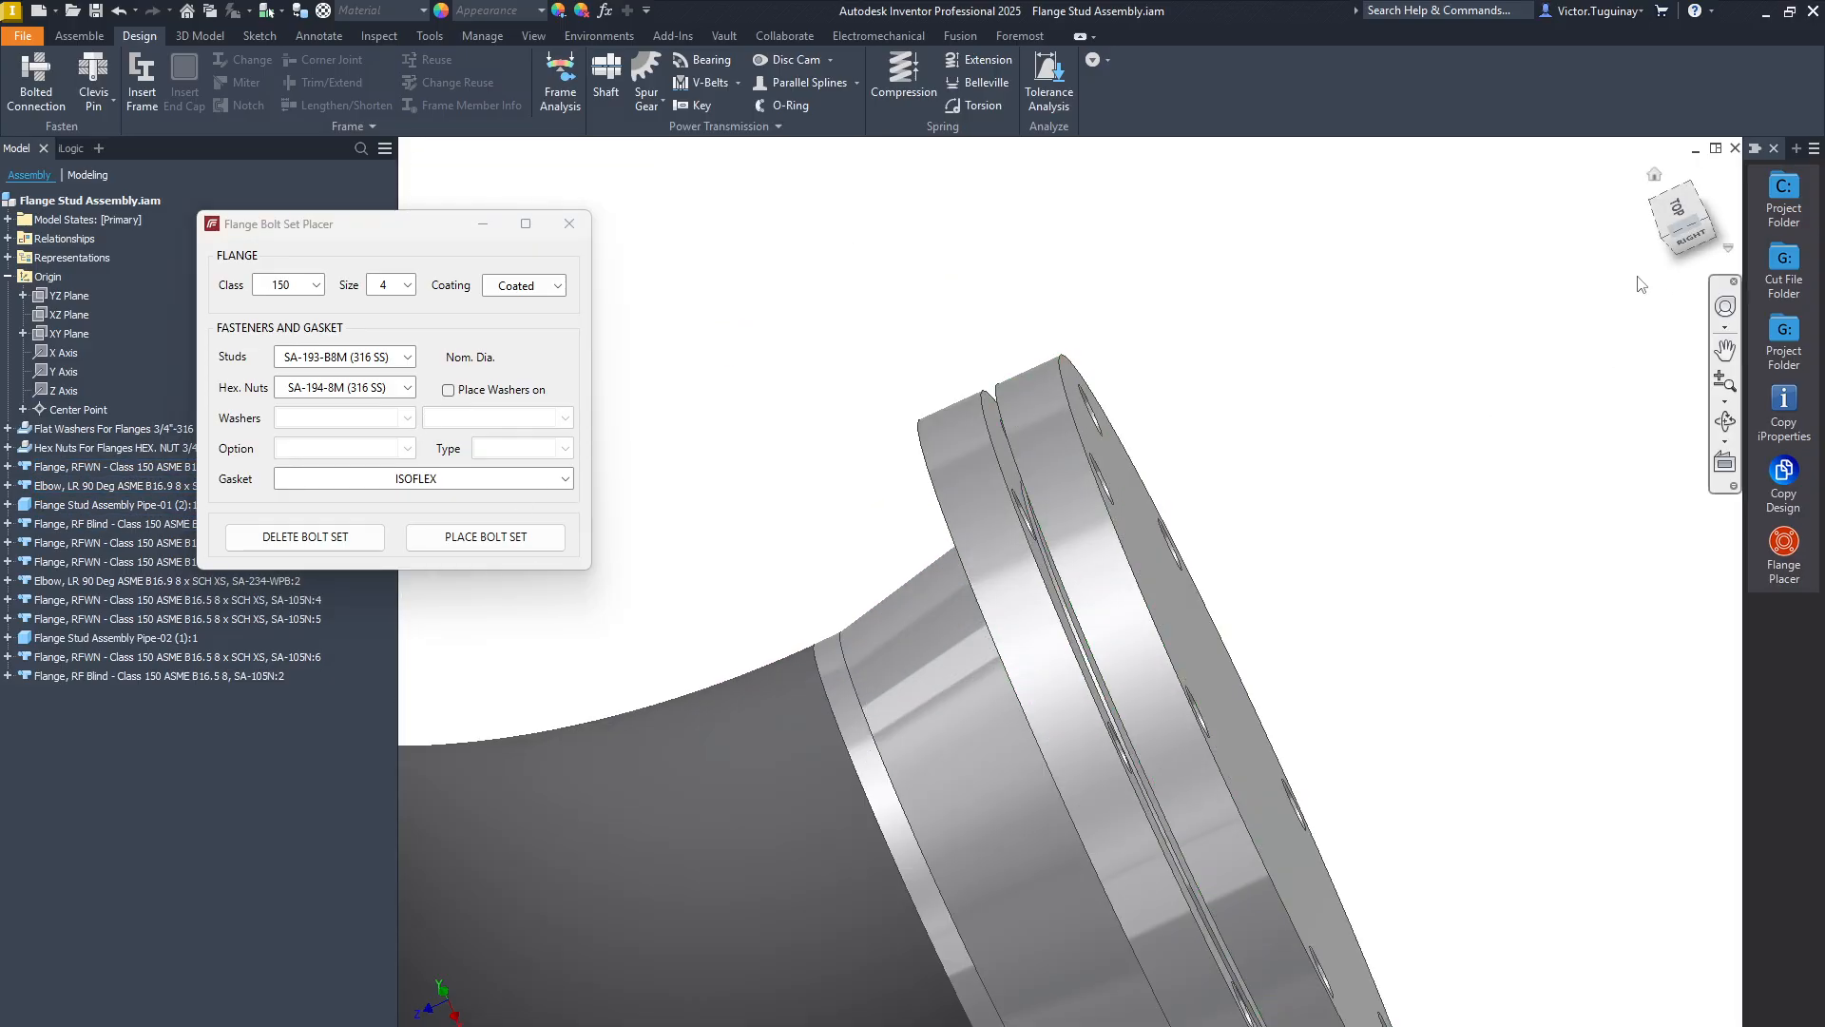
left_click(1683, 211)
scroll(1161, 688, "up", 10)
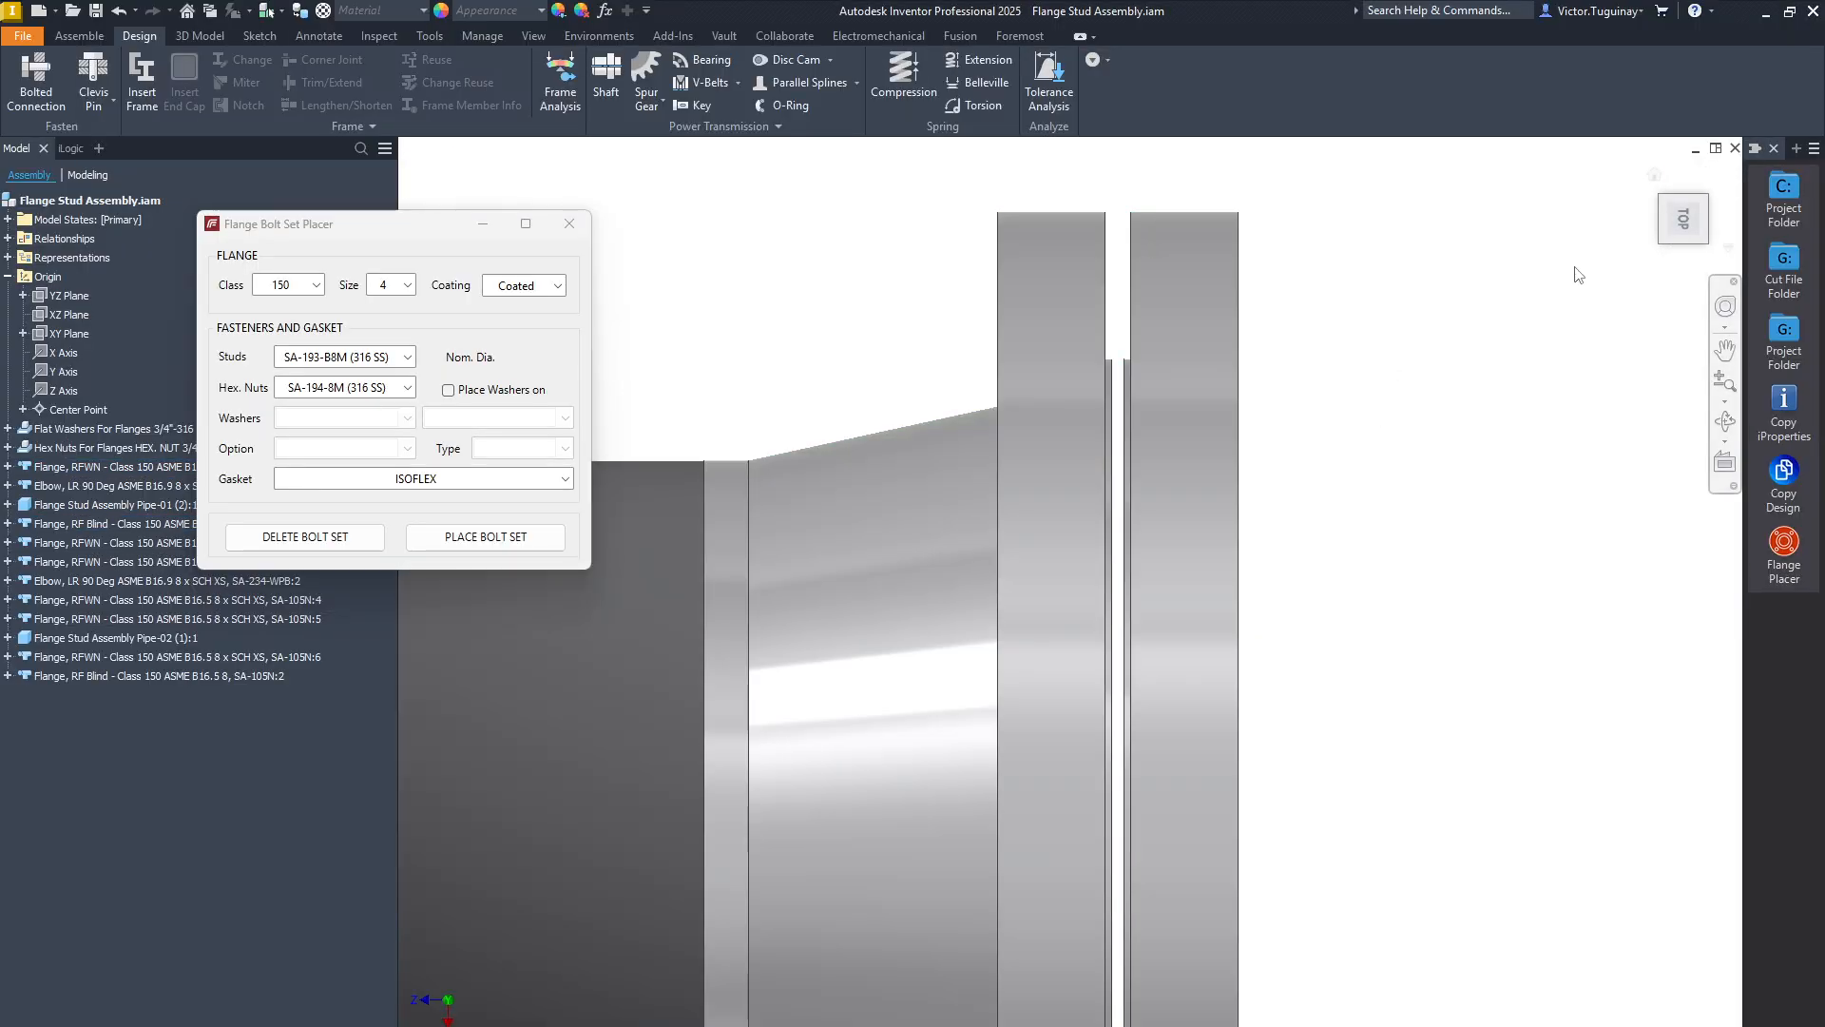
left_click(1654, 178)
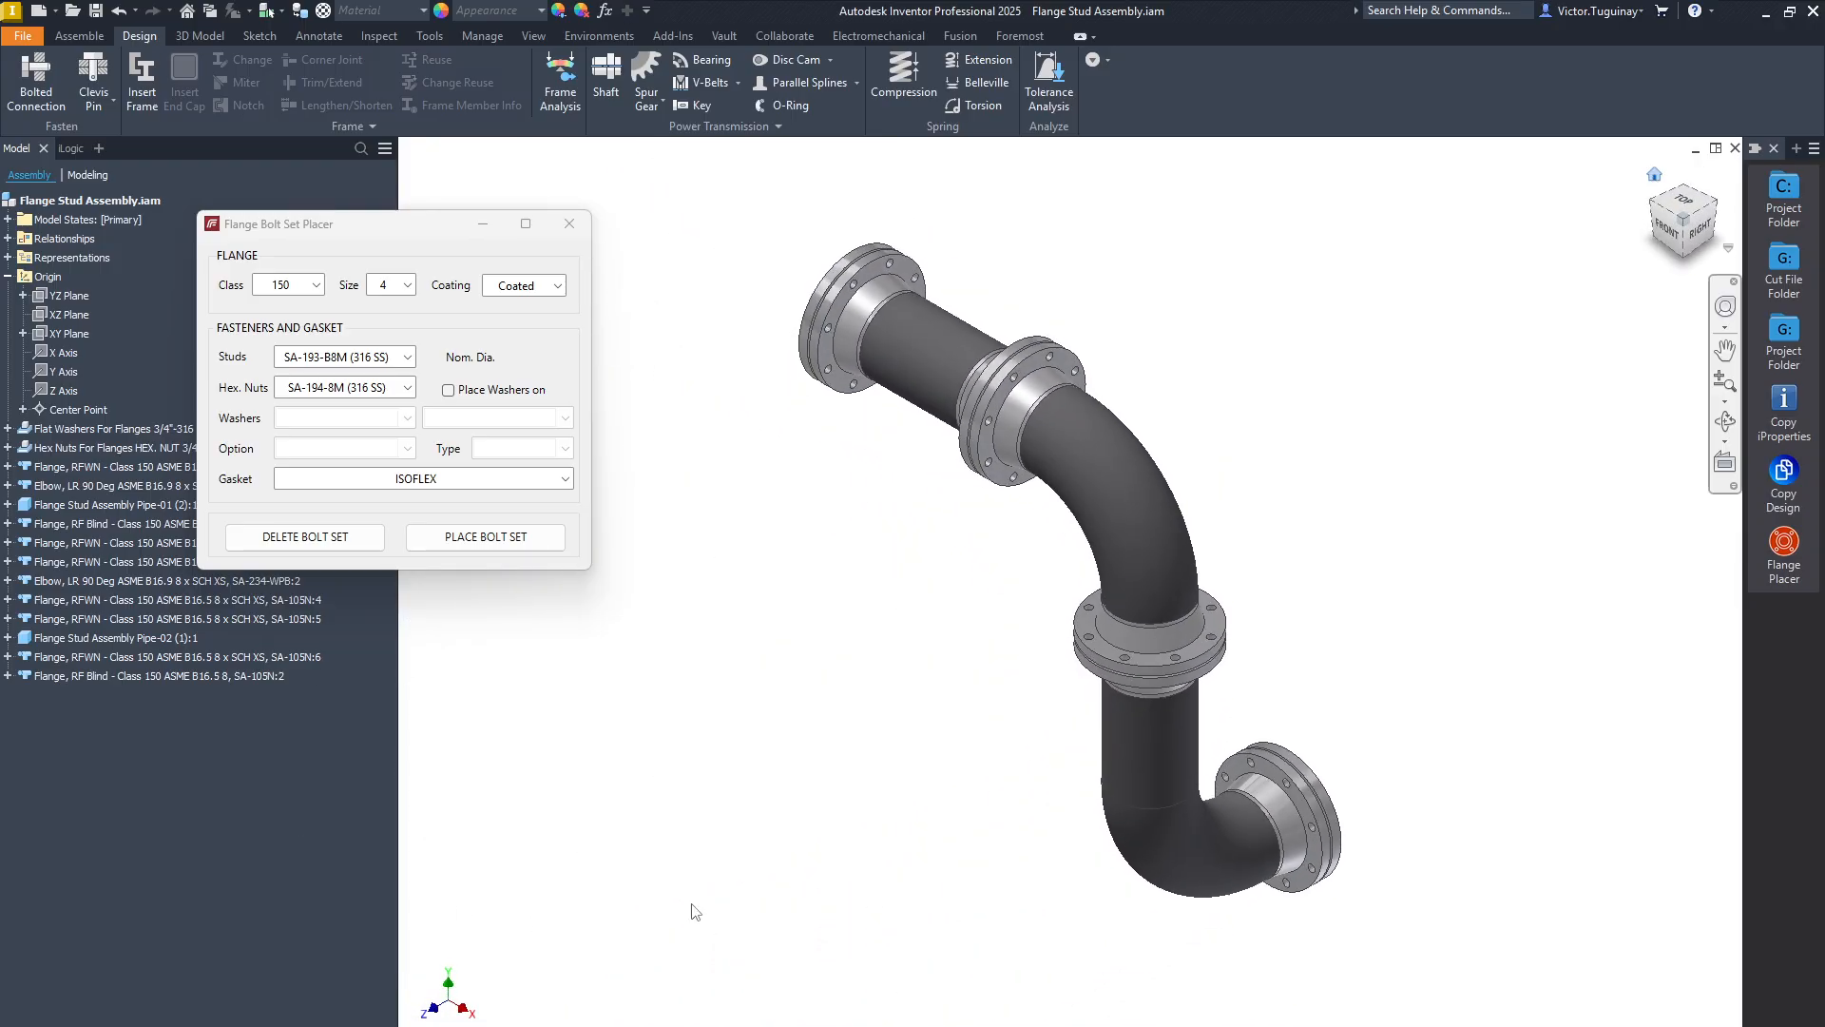
scroll(1005, 779, "up", 4)
scroll(1006, 779, "up", 4)
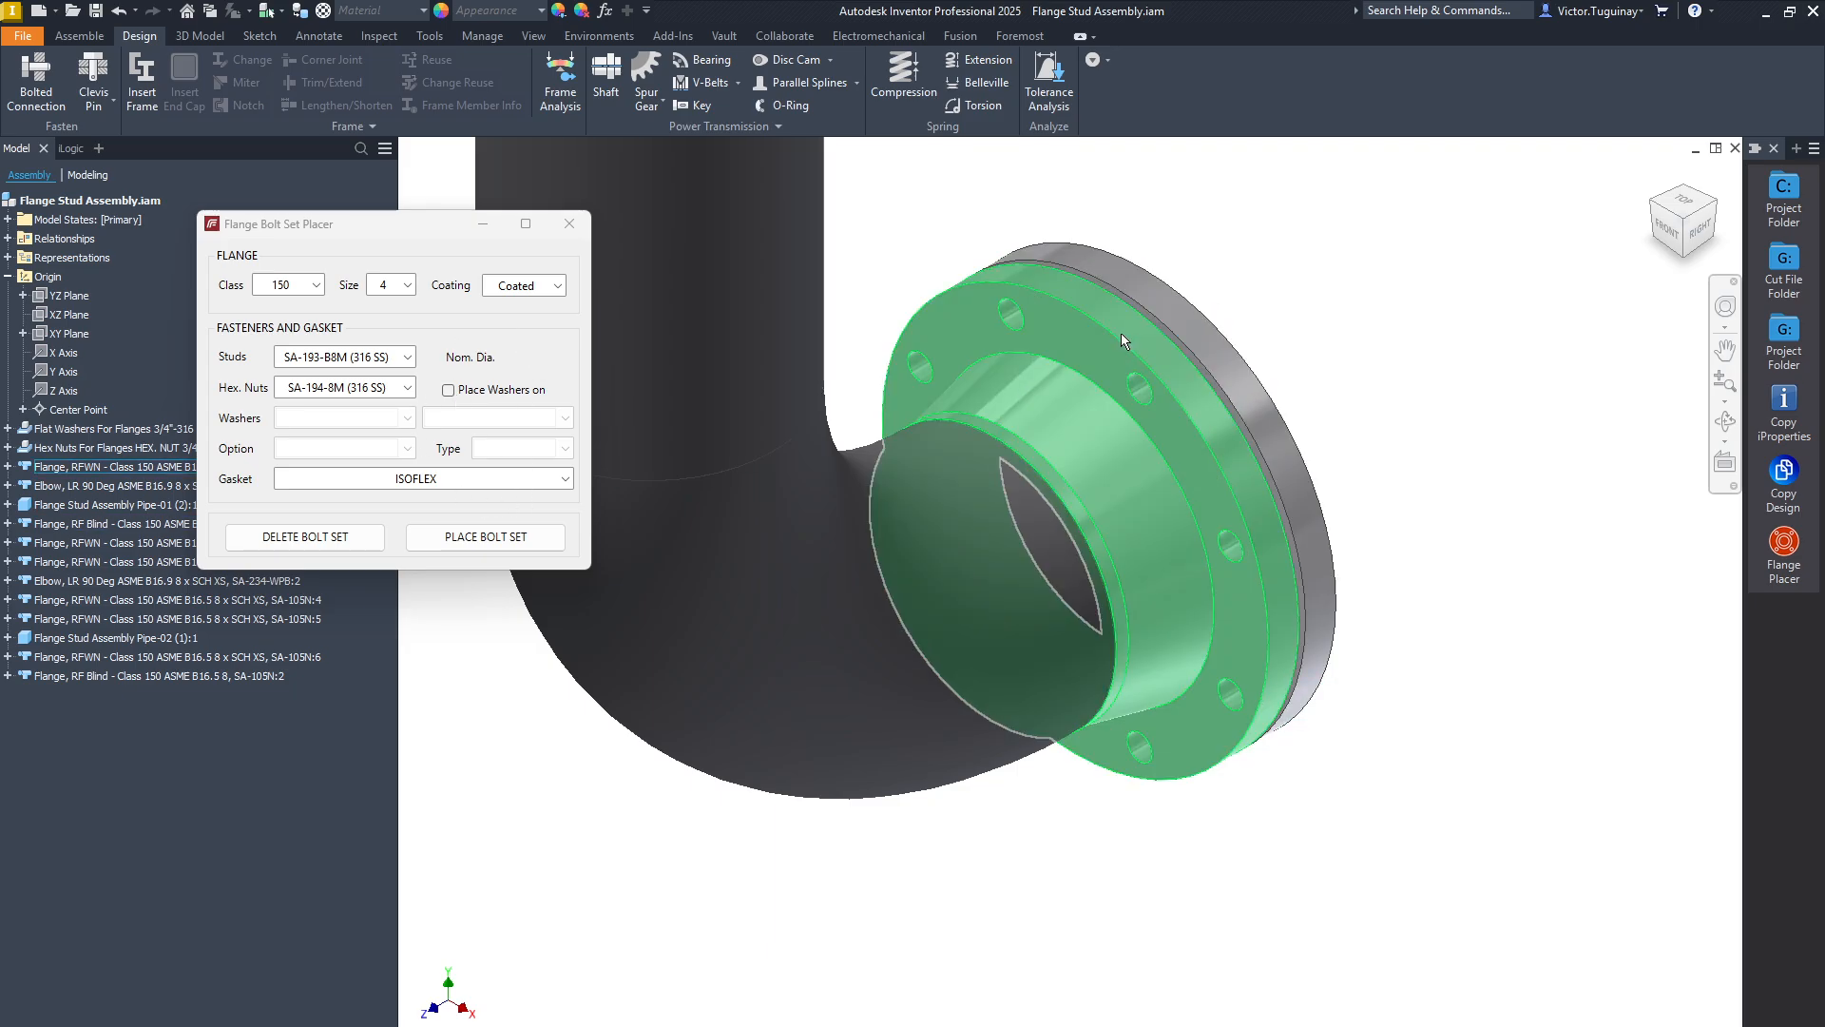
scroll(1281, 488, "down", 8)
scroll(1200, 485, "up", 6)
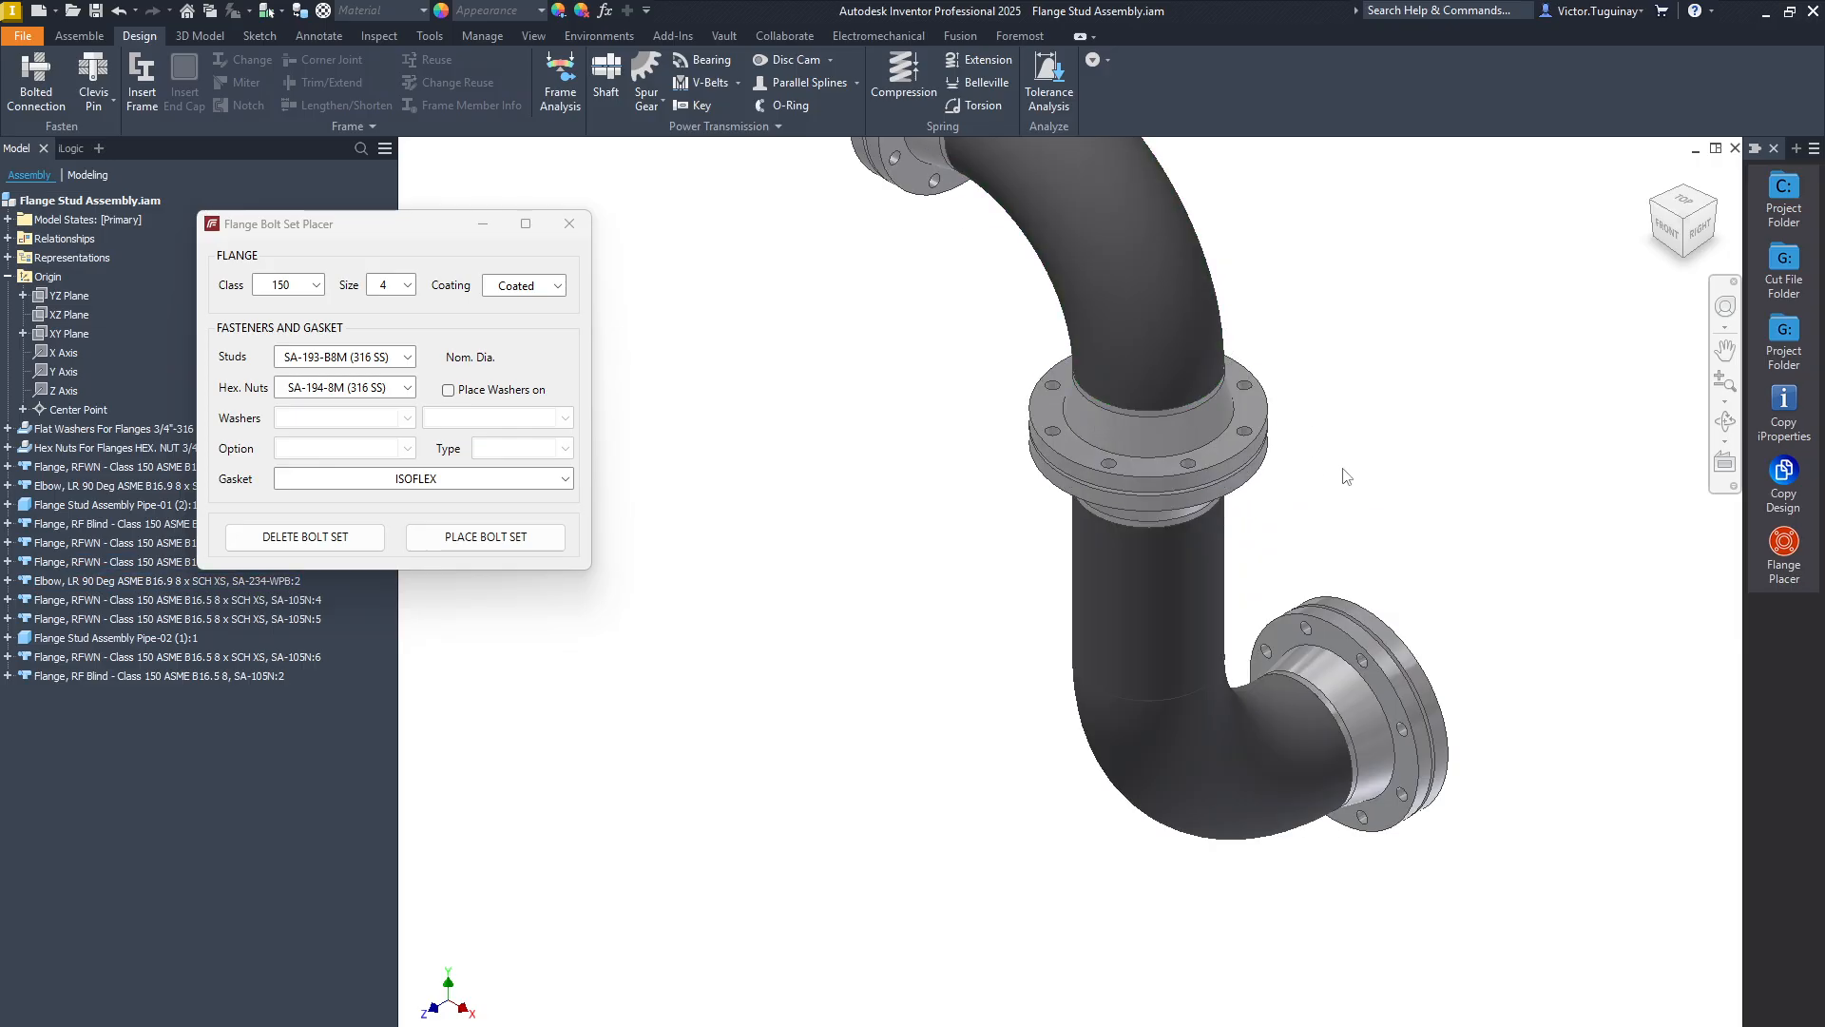
scroll(722, 400, "down", 3)
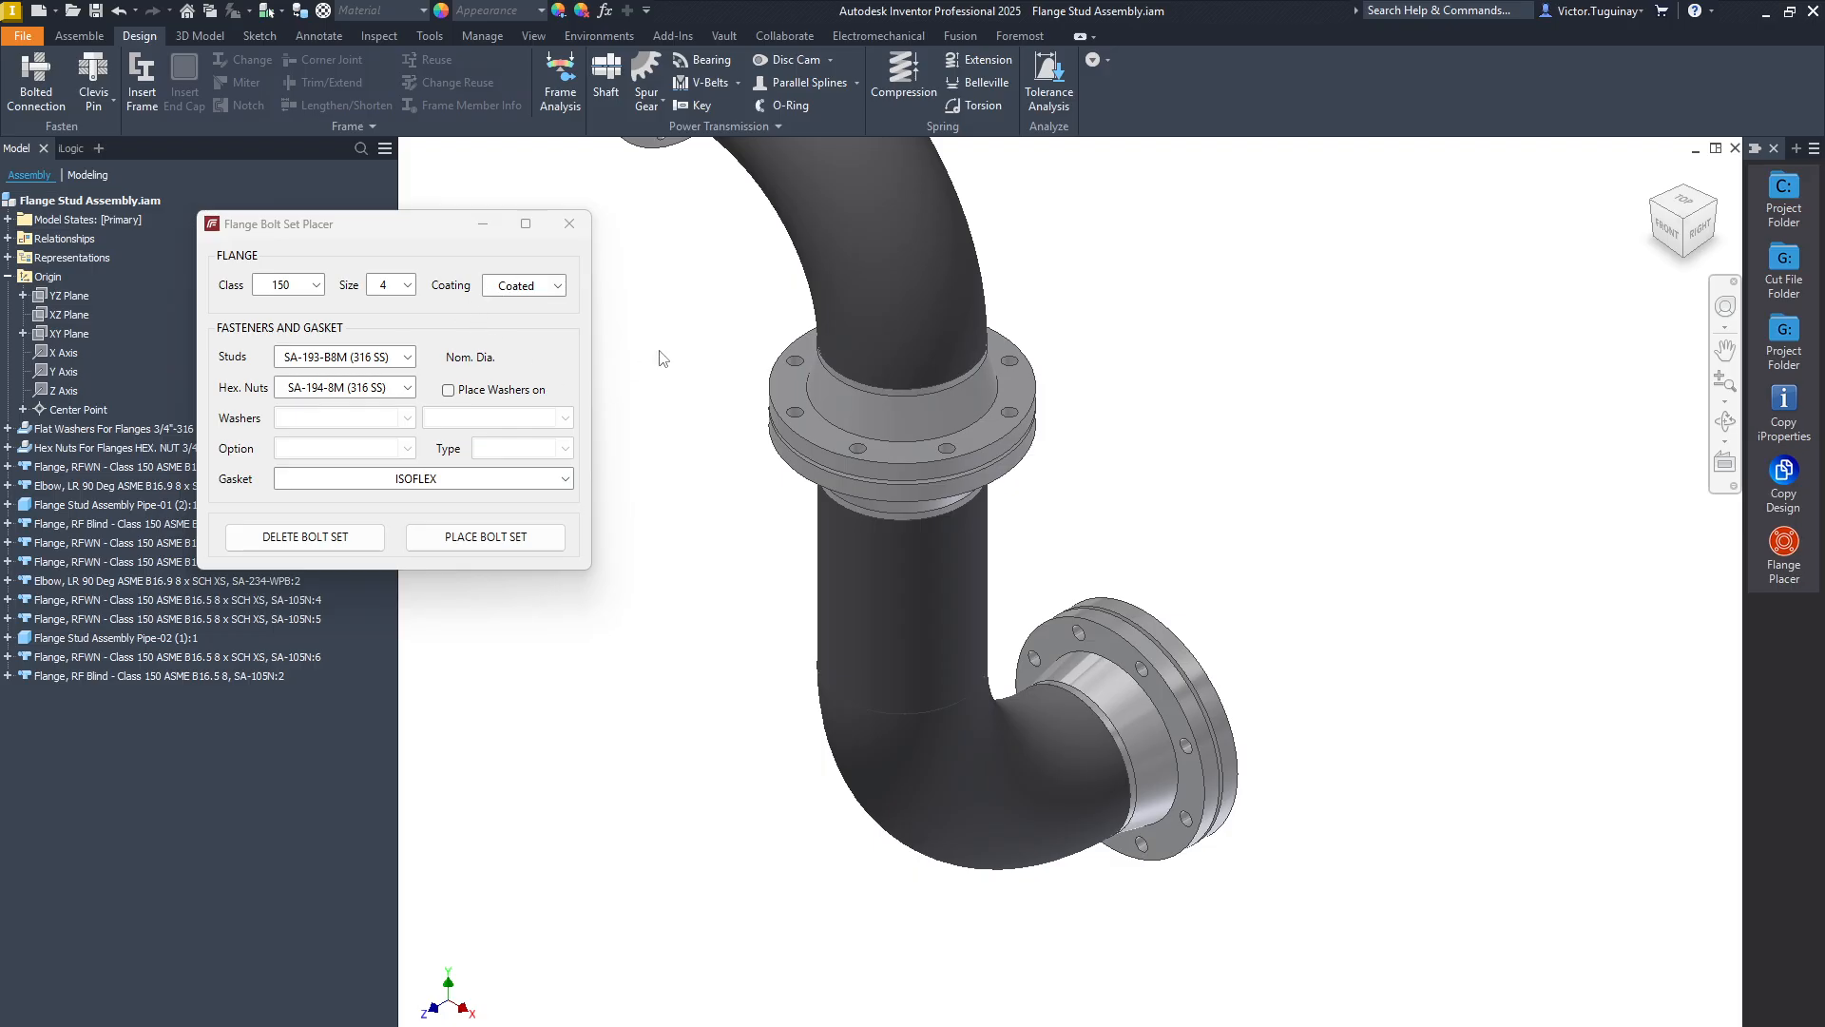
Enable washer placement for the flange bolt set.
middle_click_drag(725, 424, 765, 406)
left_click_drag(376, 233, 456, 311)
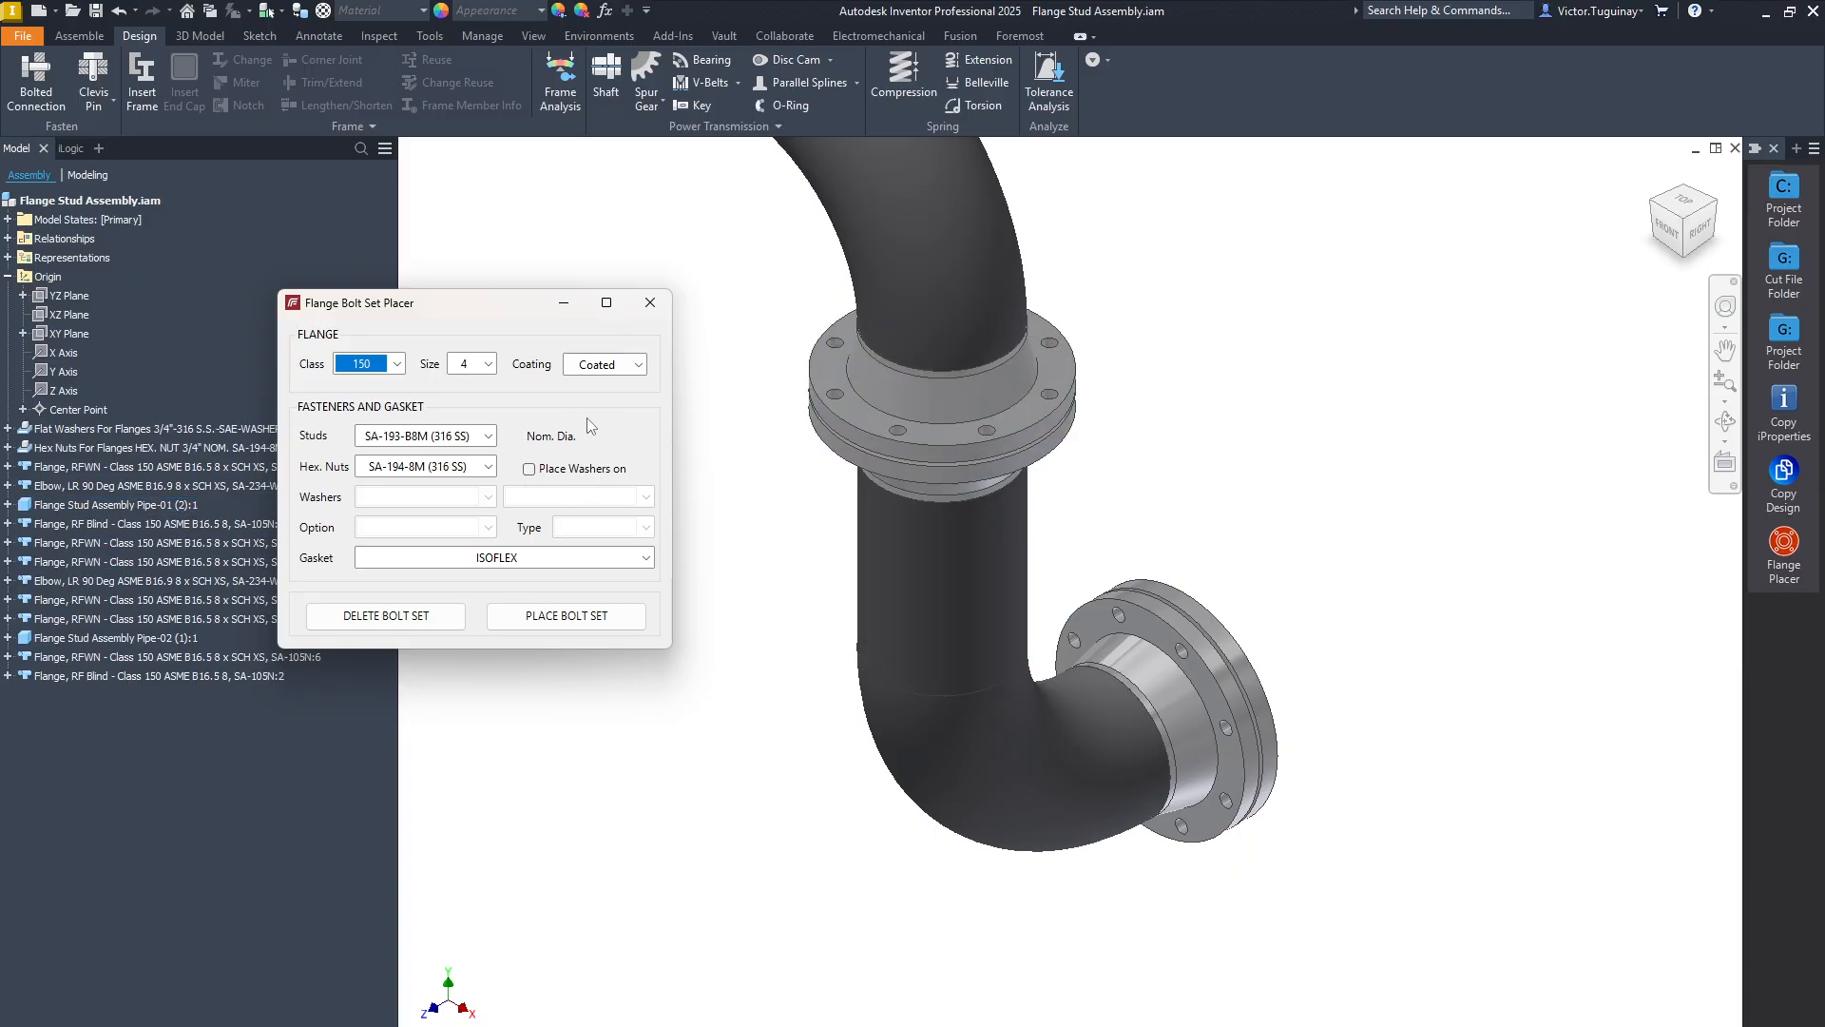
left_click(529, 470)
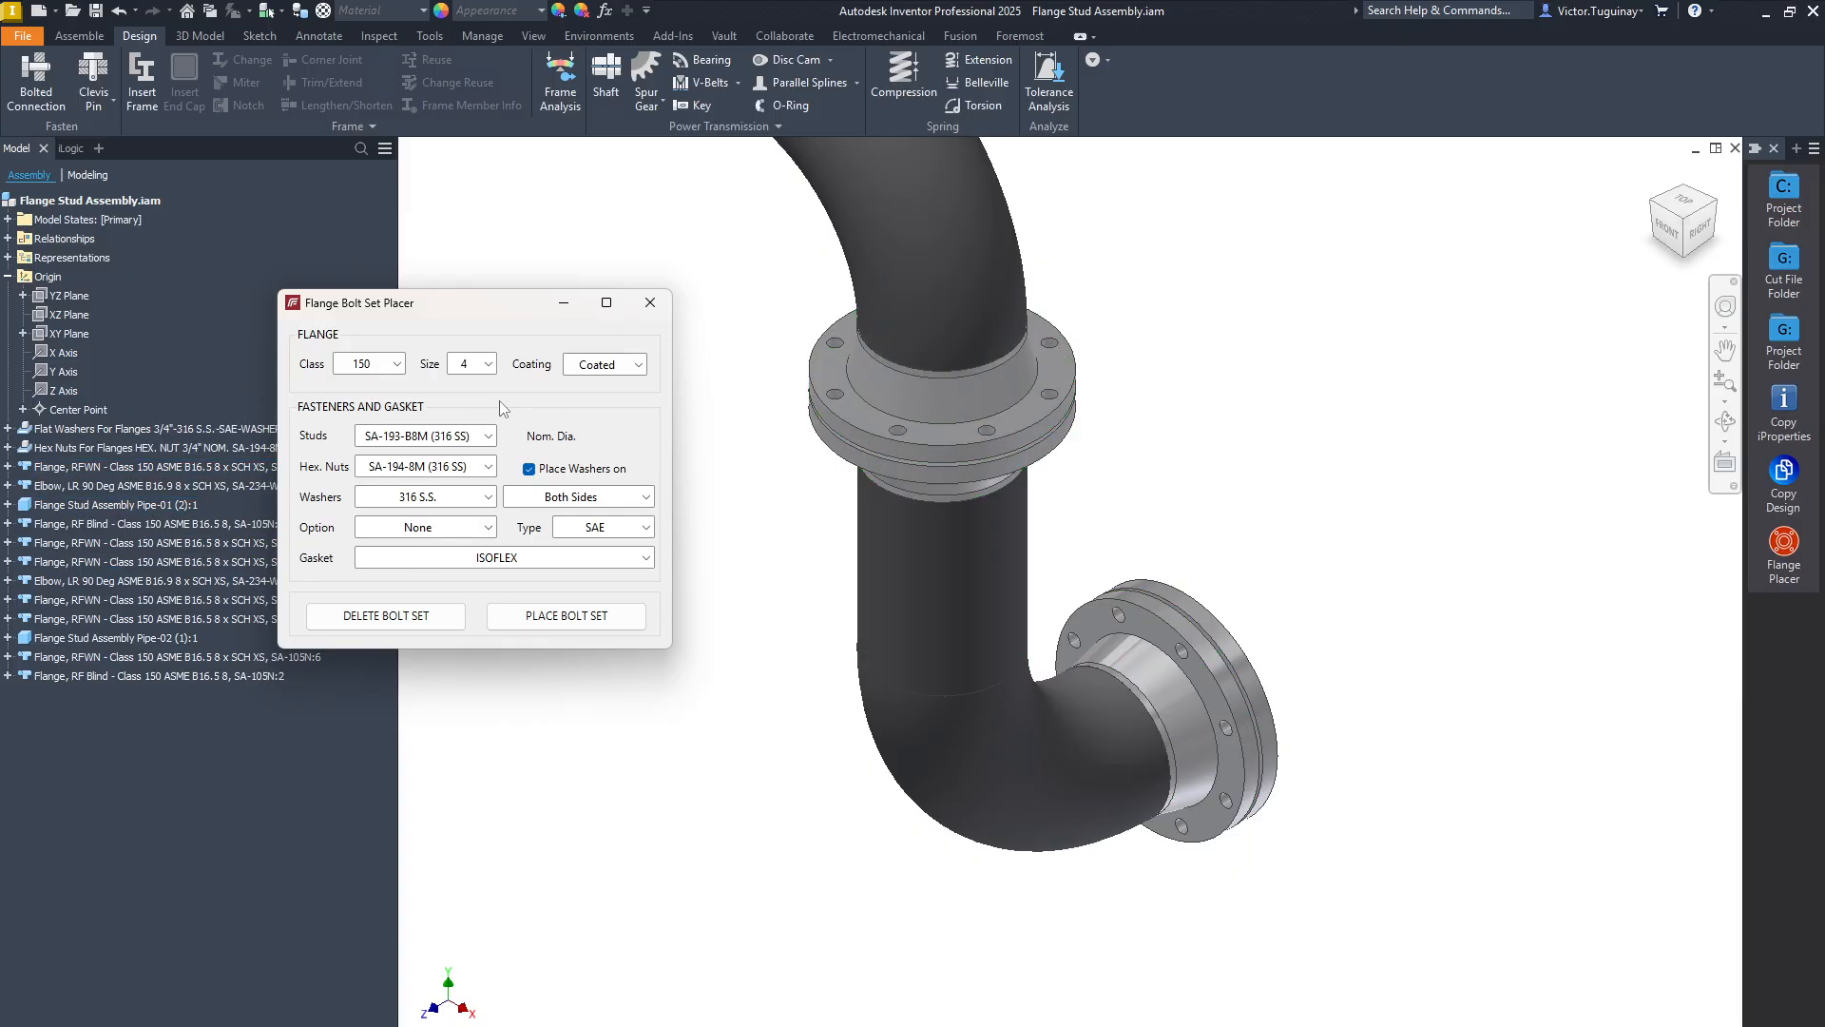
Review the stud materials, keeping SA-193-B8M (316 SS), and choose SA-194-8M (316 SS) for the hex nuts.
left_click(428, 435)
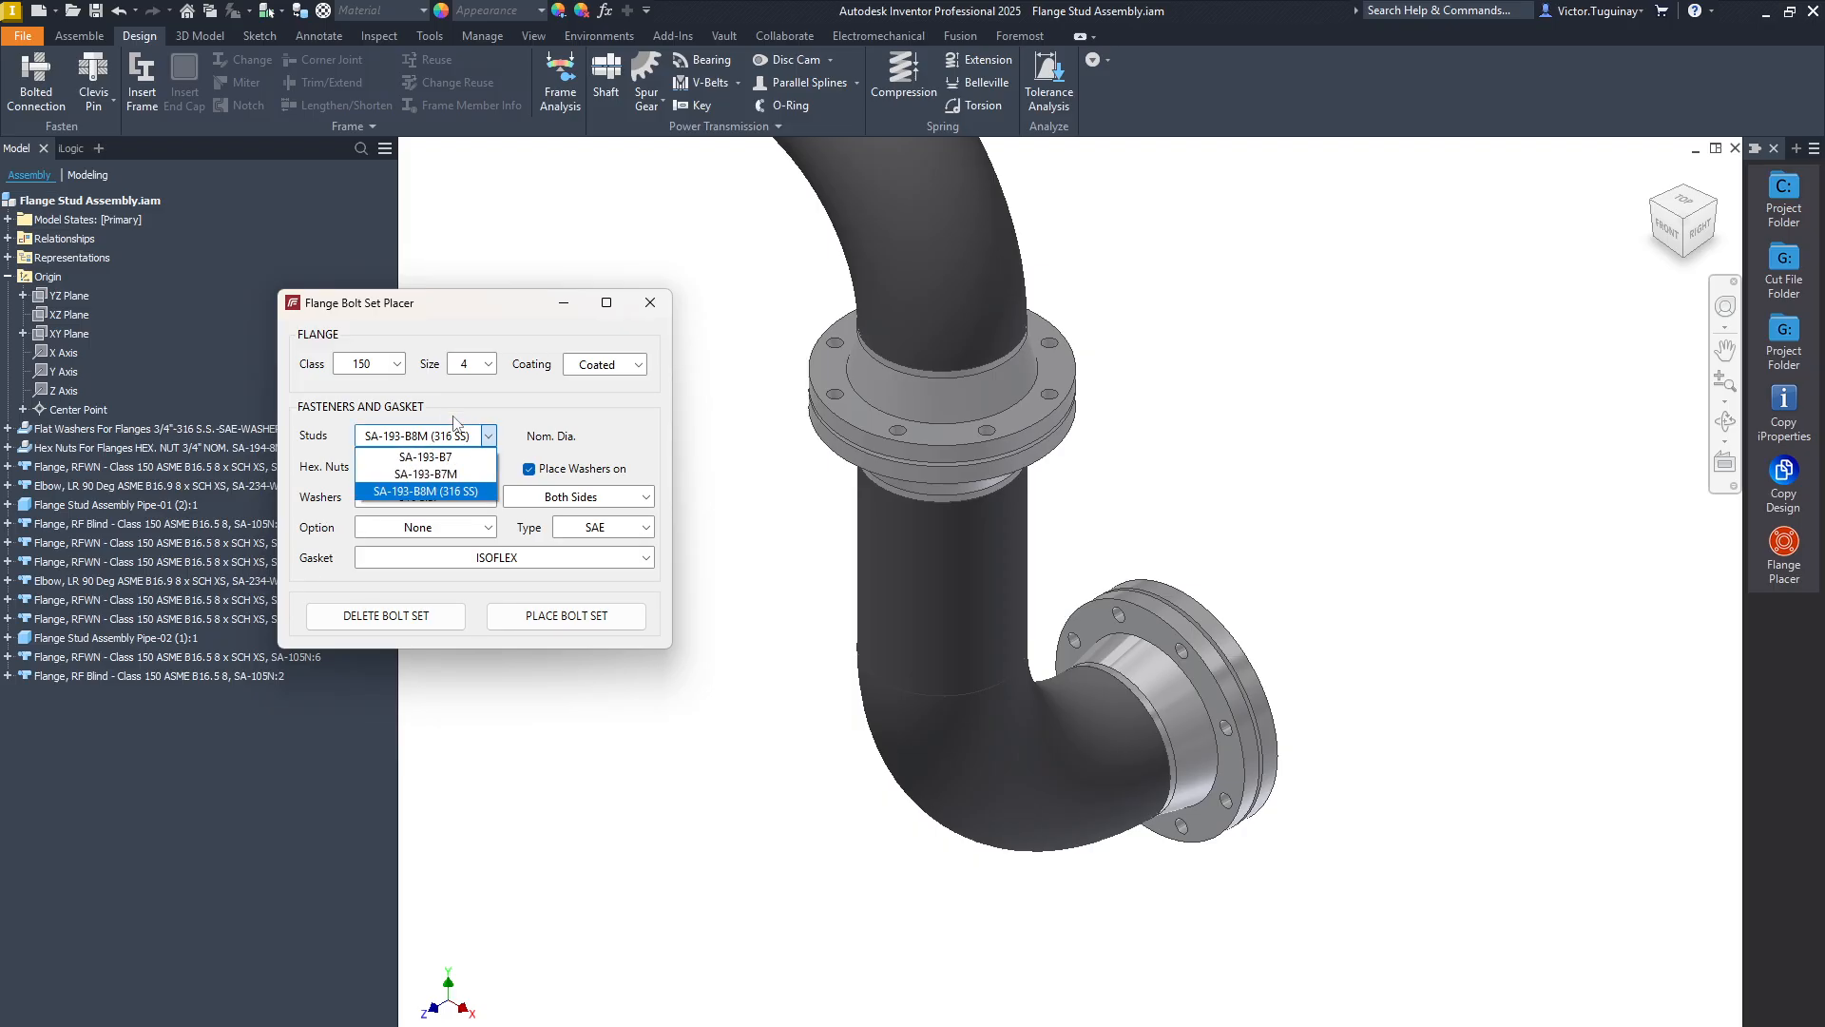
left_click(458, 425)
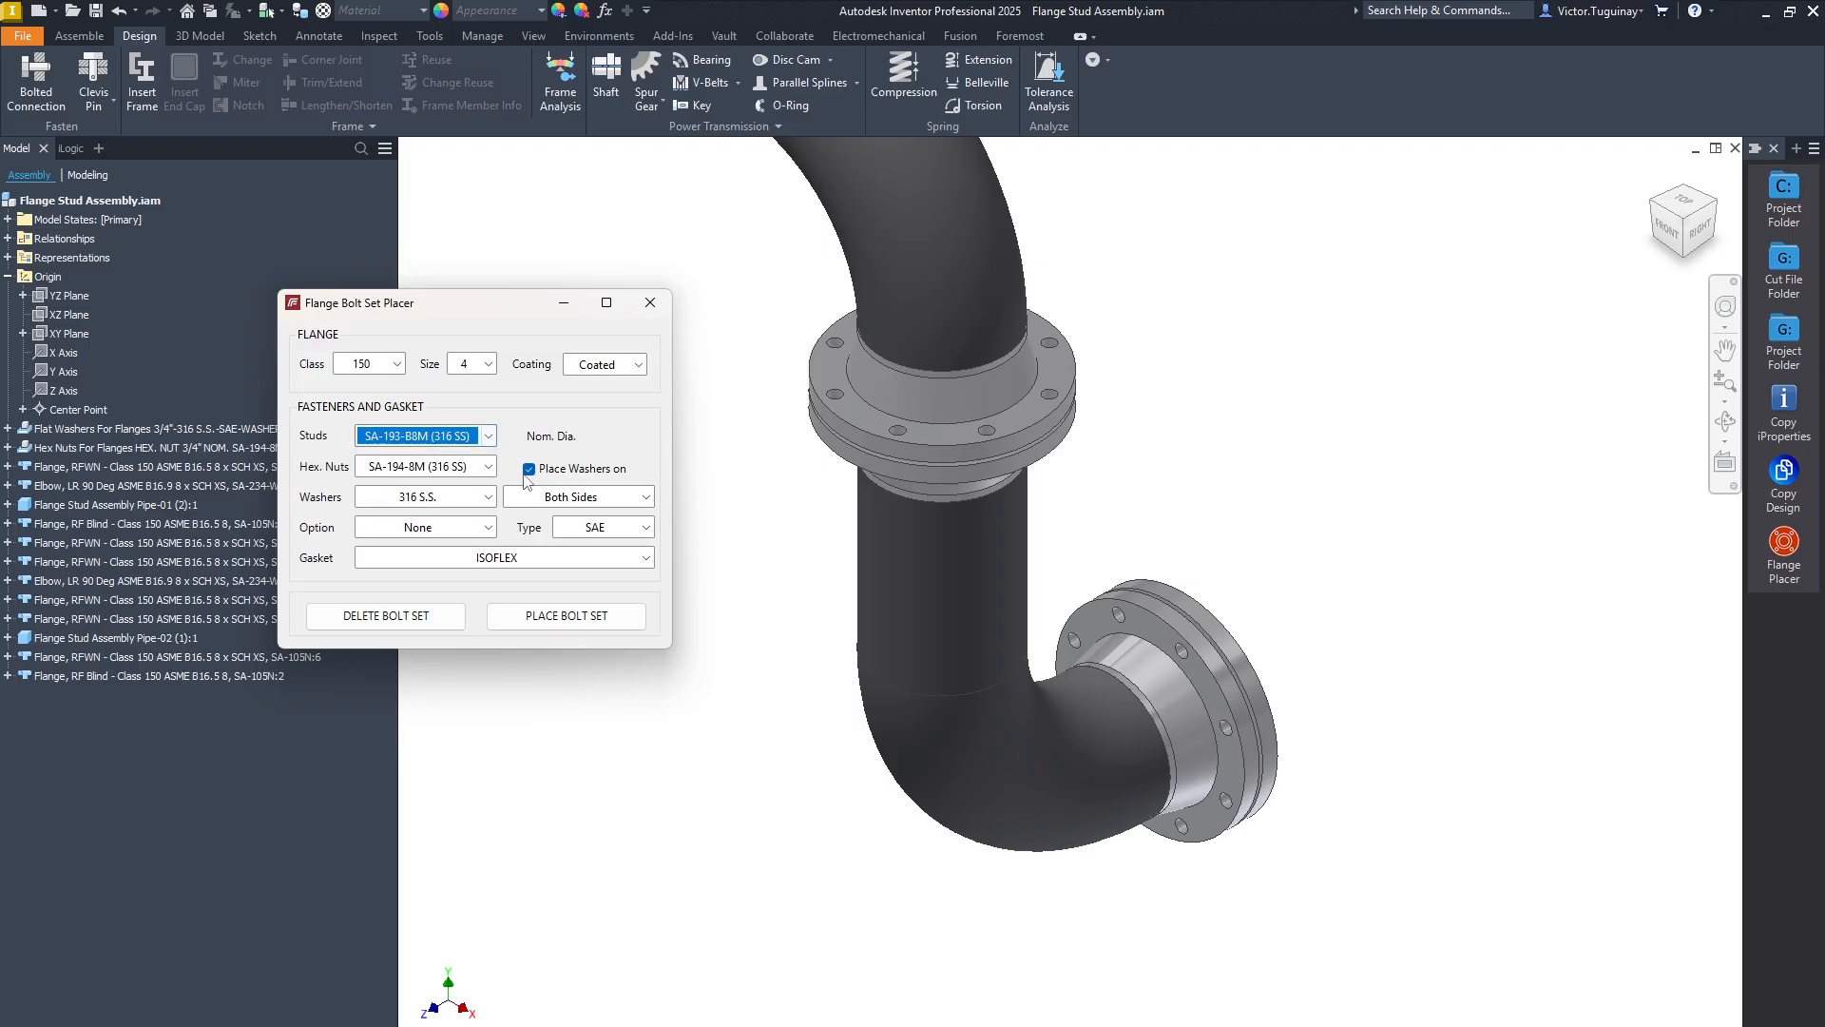
left_click(447, 437)
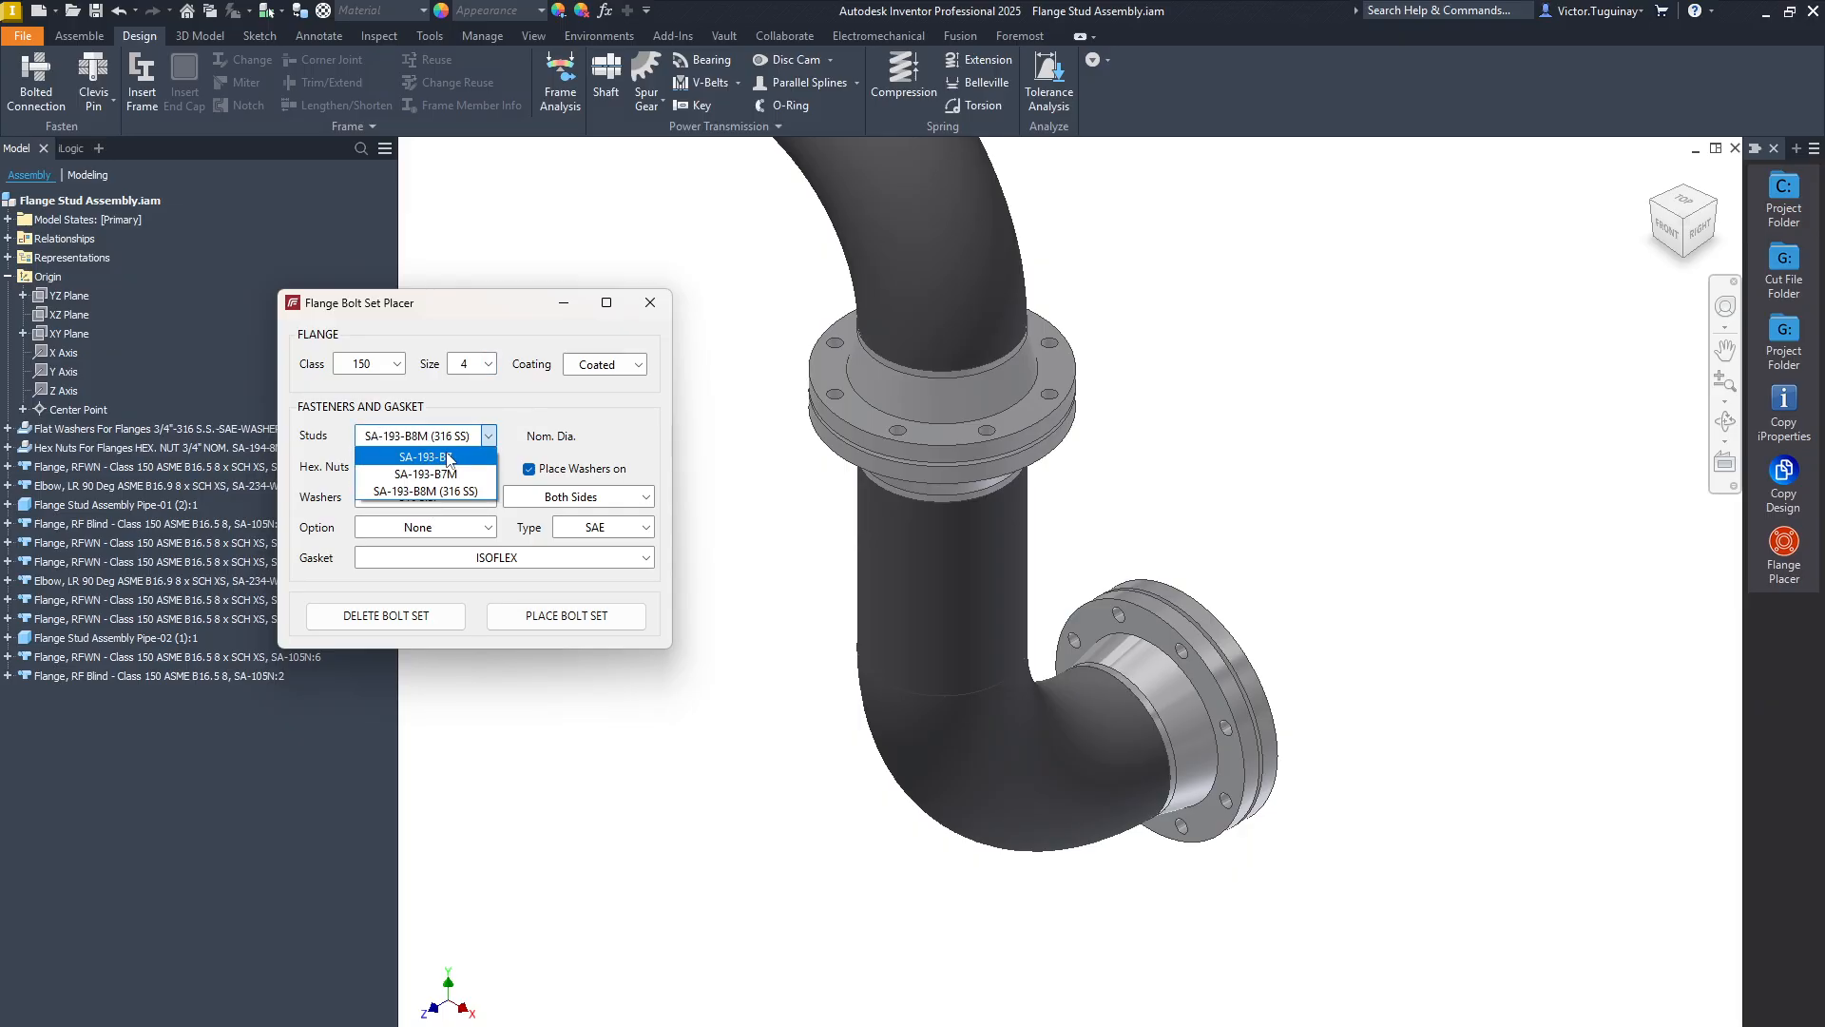
left_click(534, 410)
left_click(440, 469)
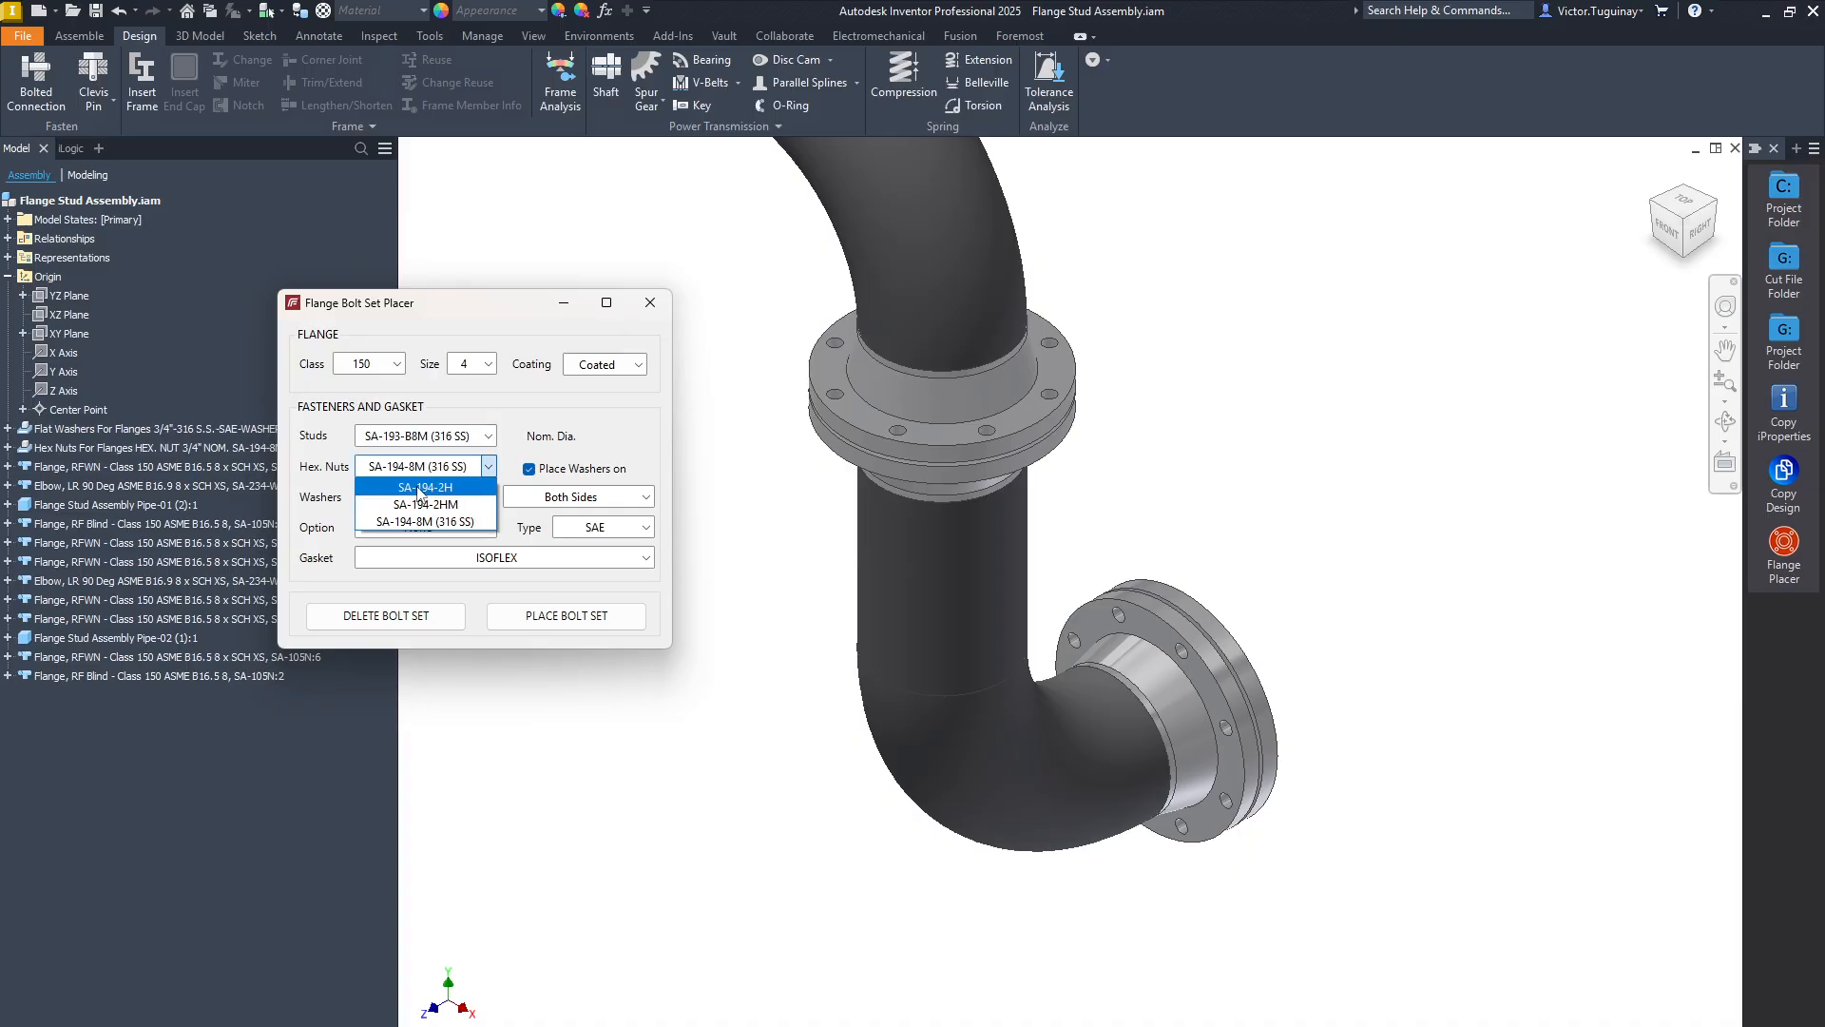
left_click(430, 521)
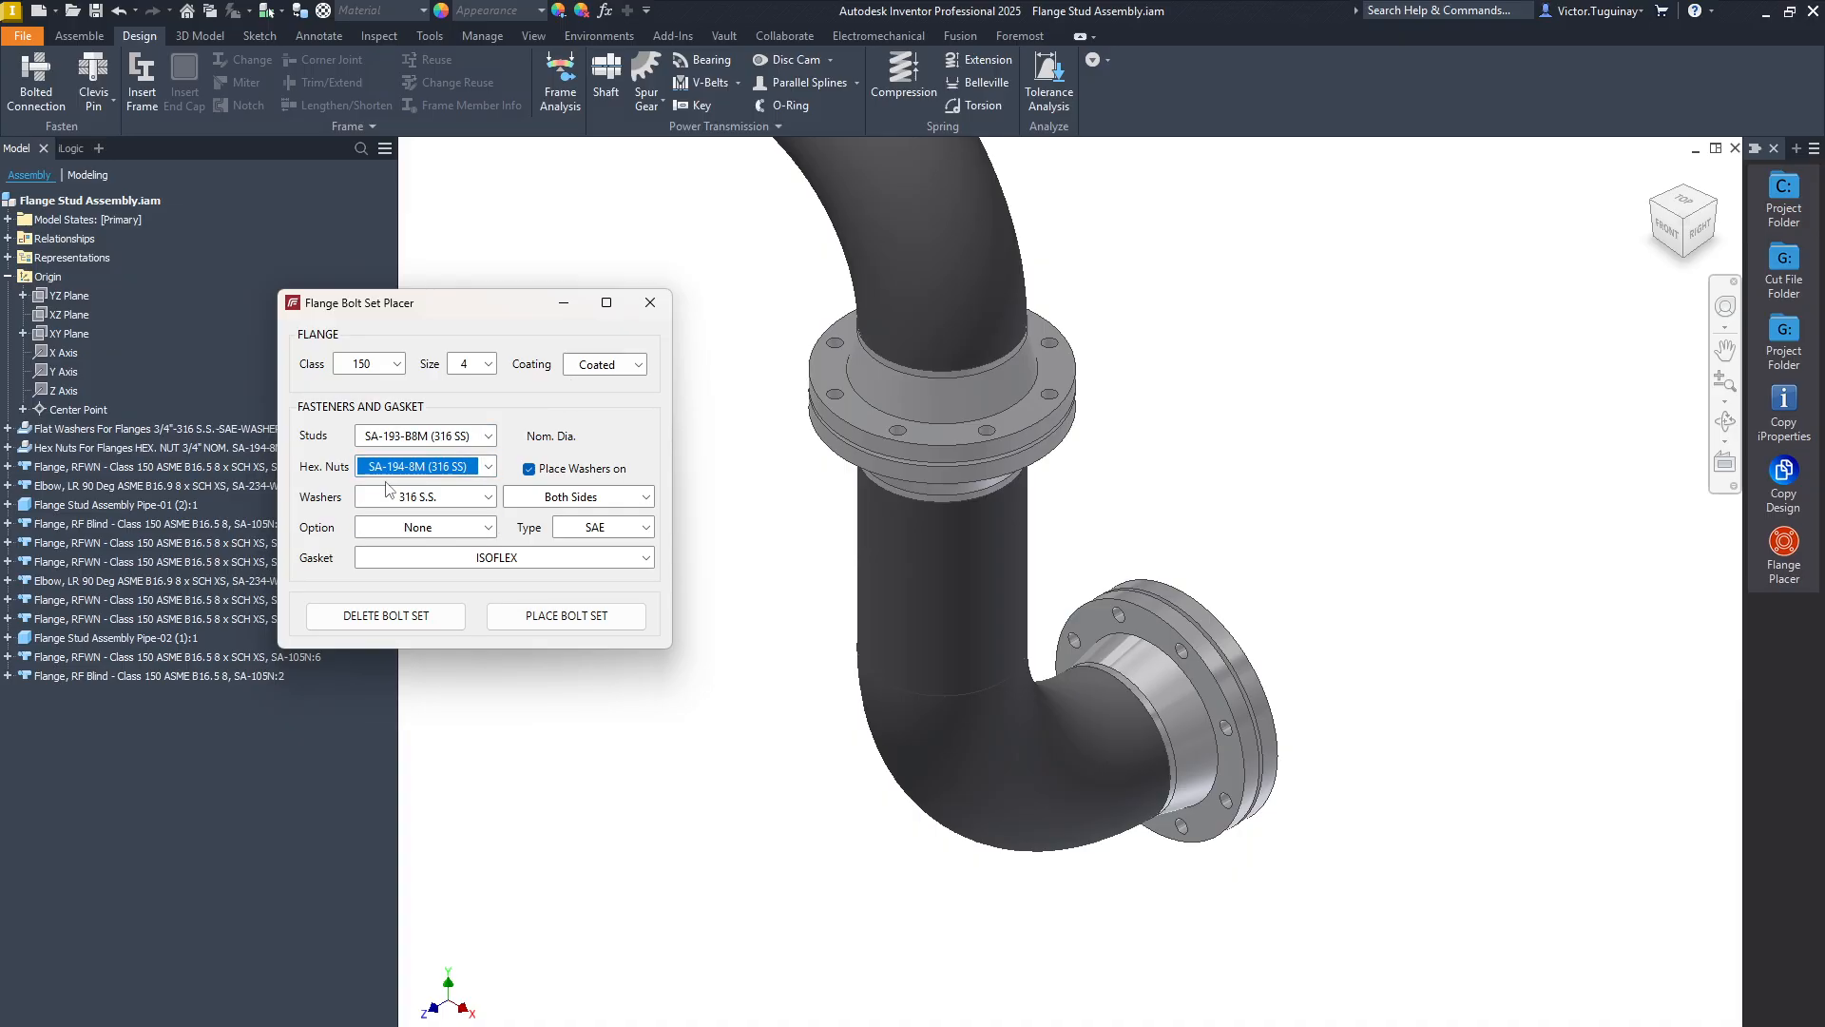
Configure the washers as 316 S.S. on both sides with the option set to None.
left_click(447, 500)
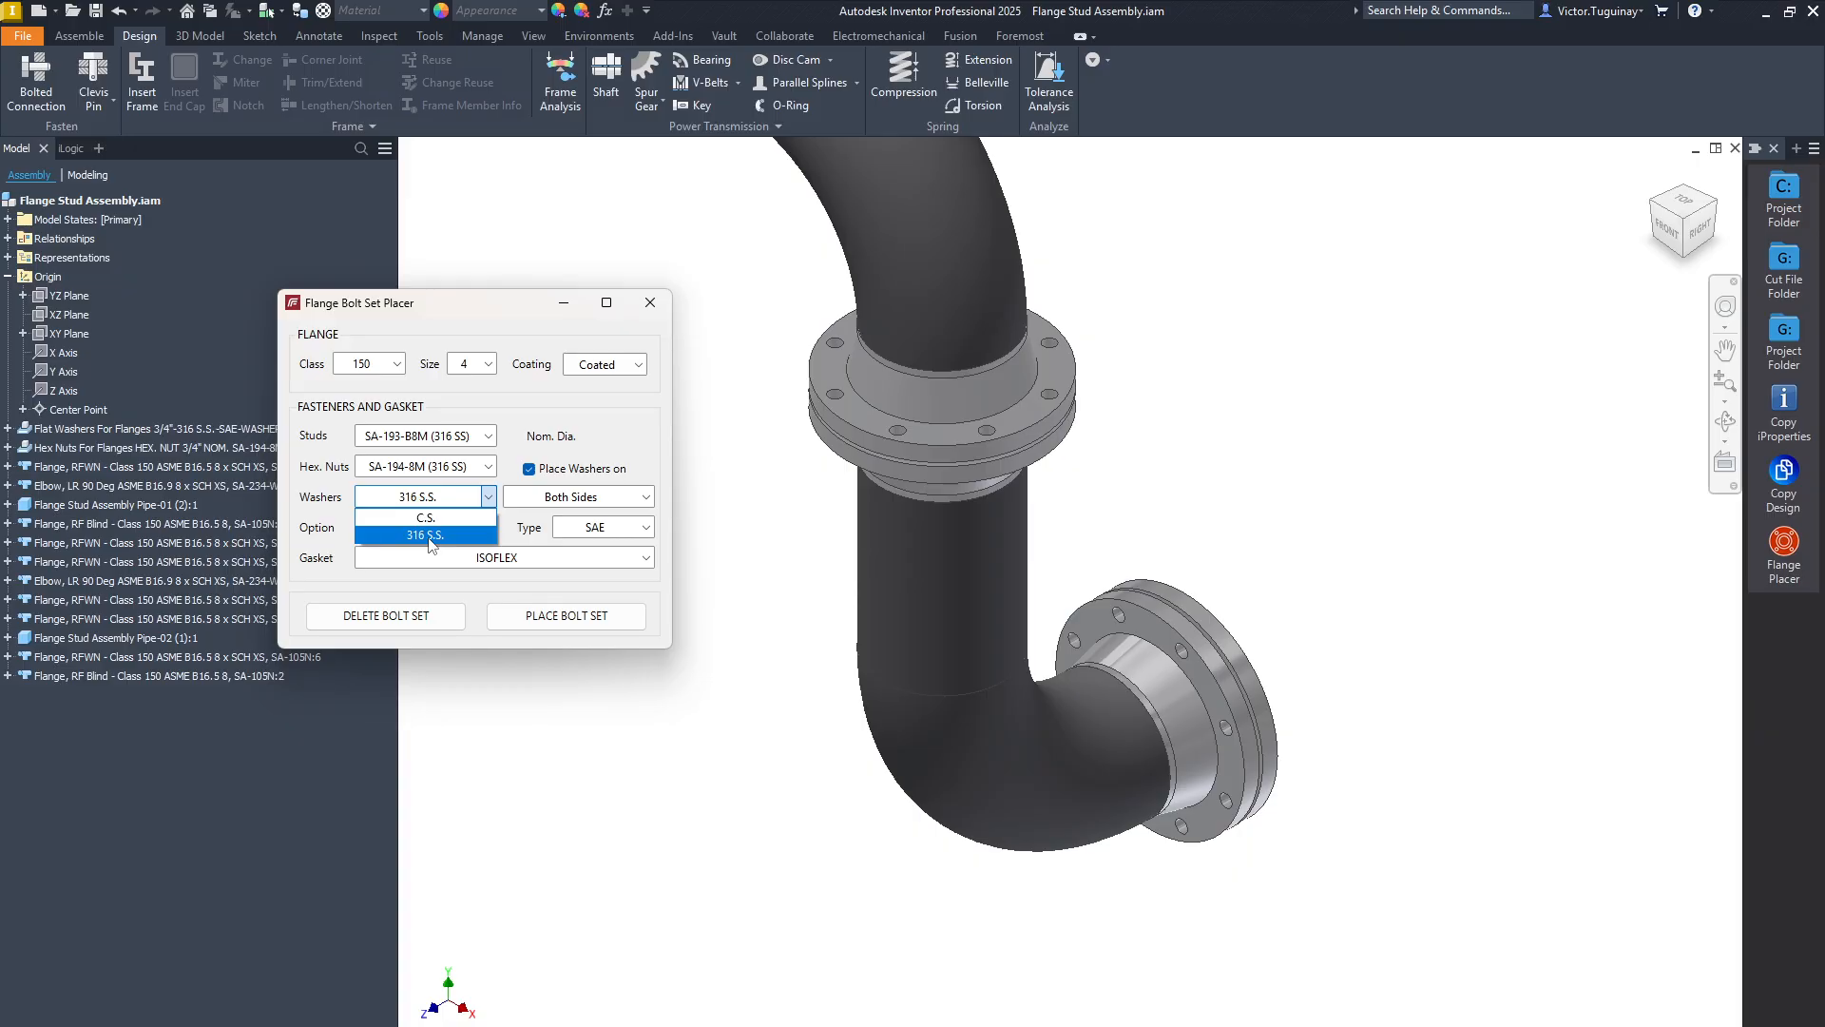
left_click(428, 535)
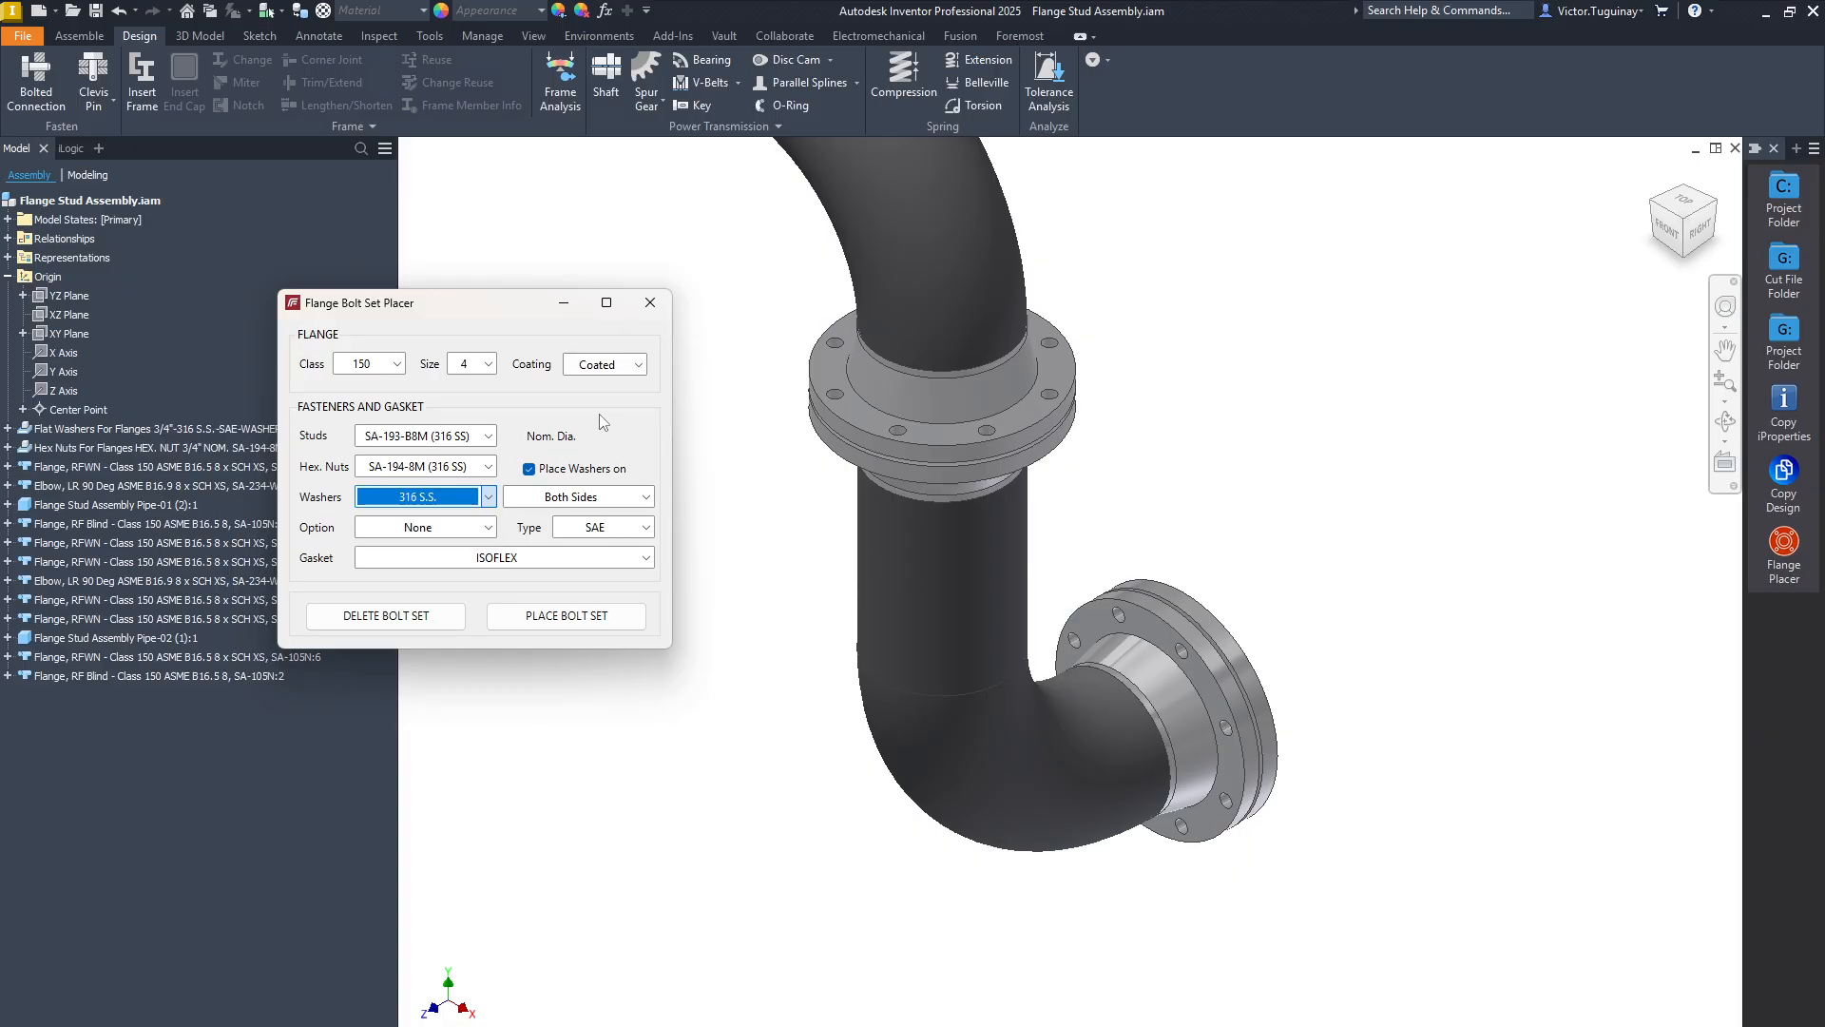
left_click(602, 501)
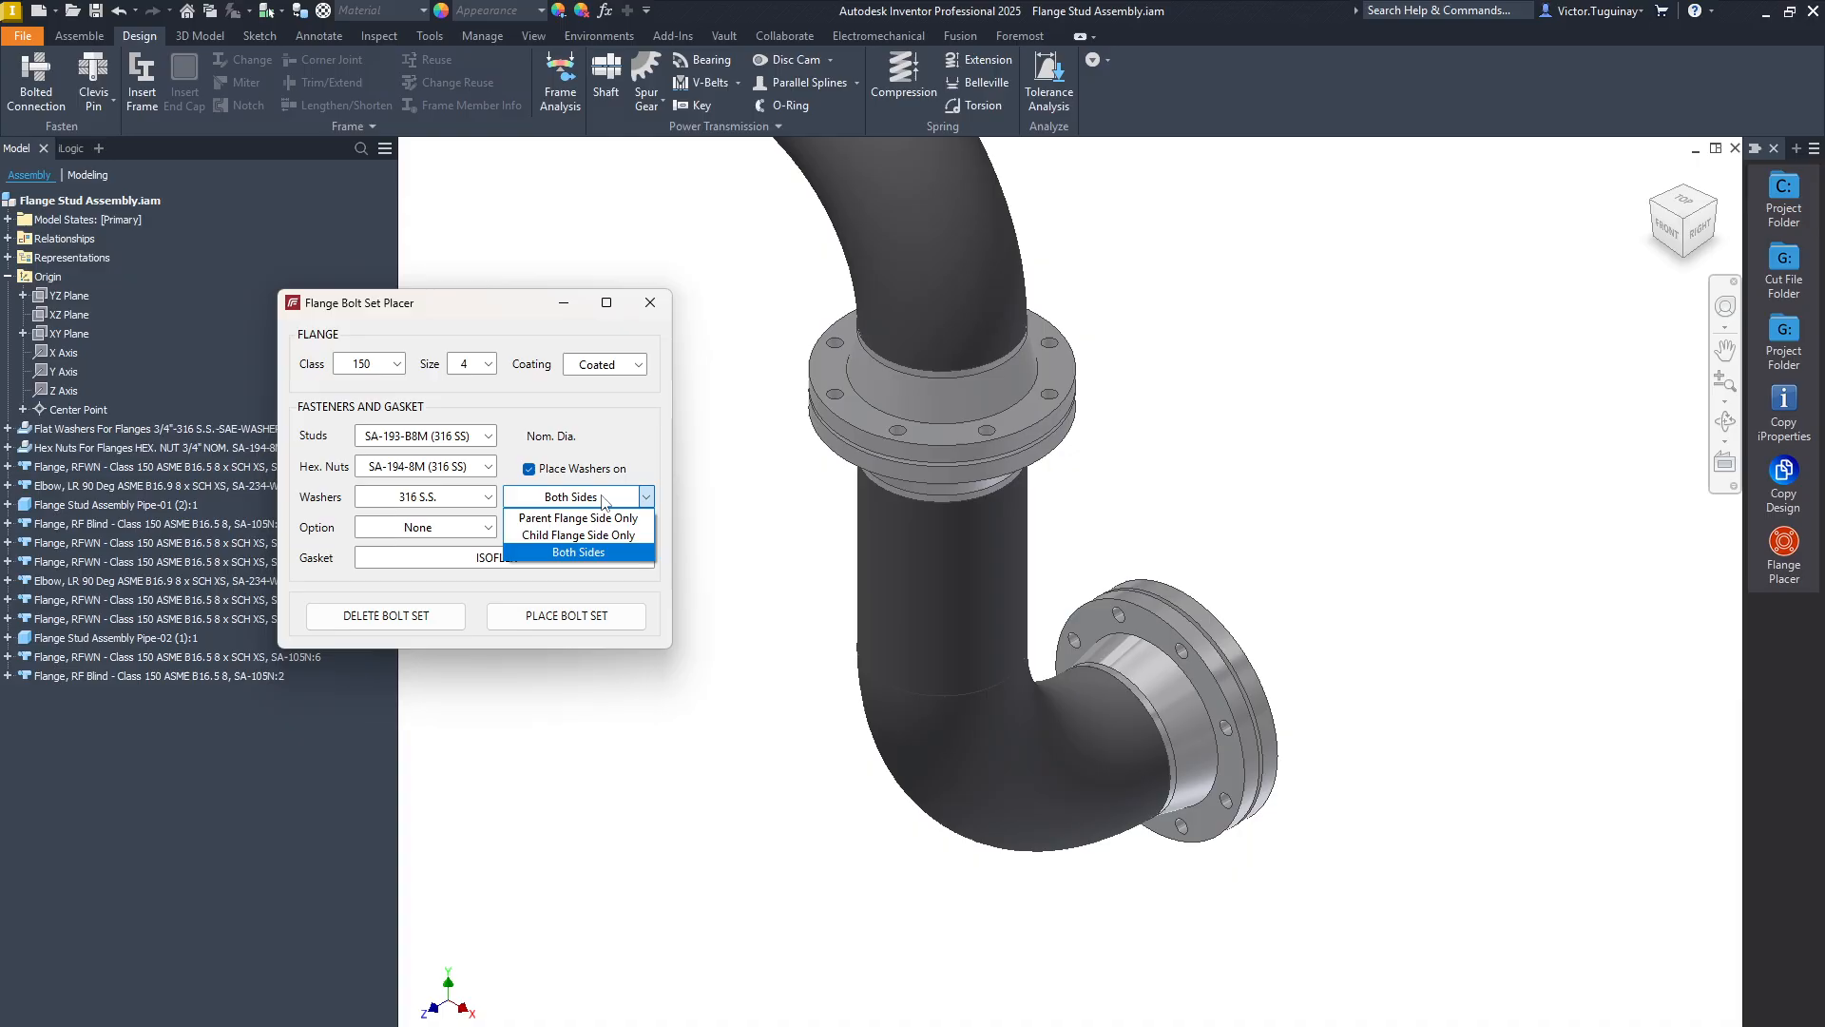
left_click(590, 557)
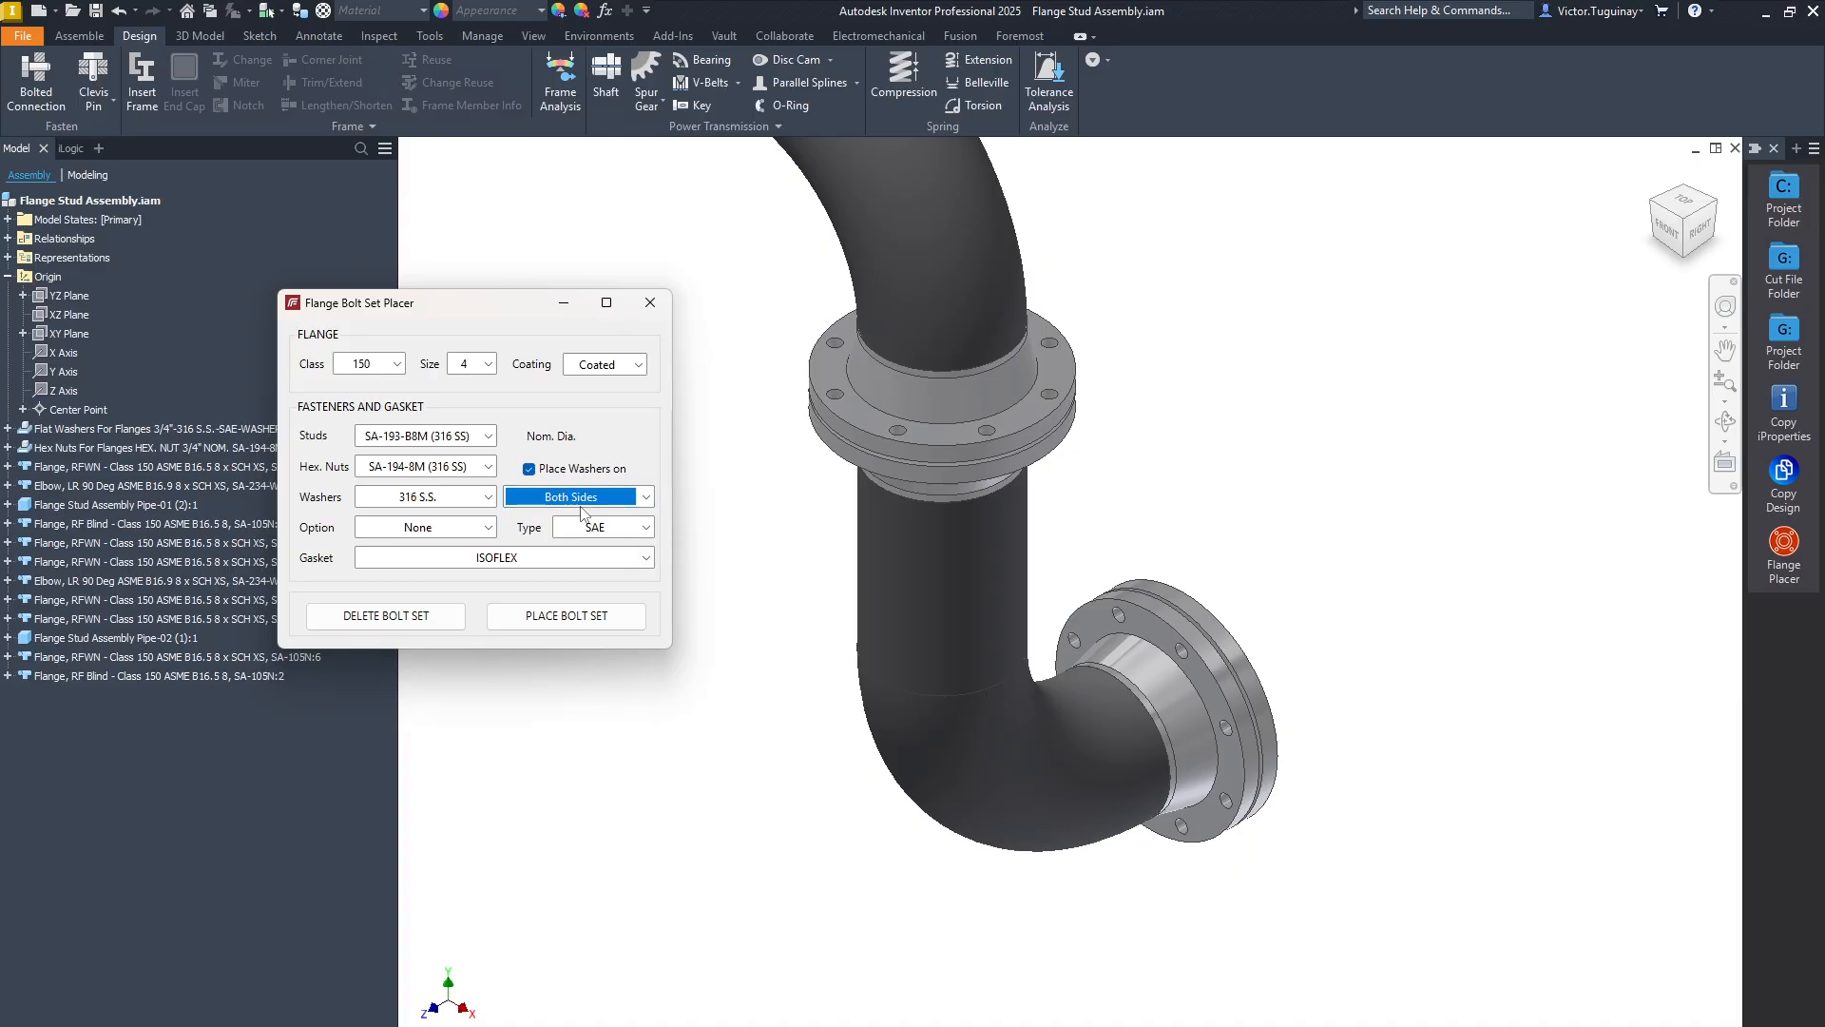
left_click(435, 532)
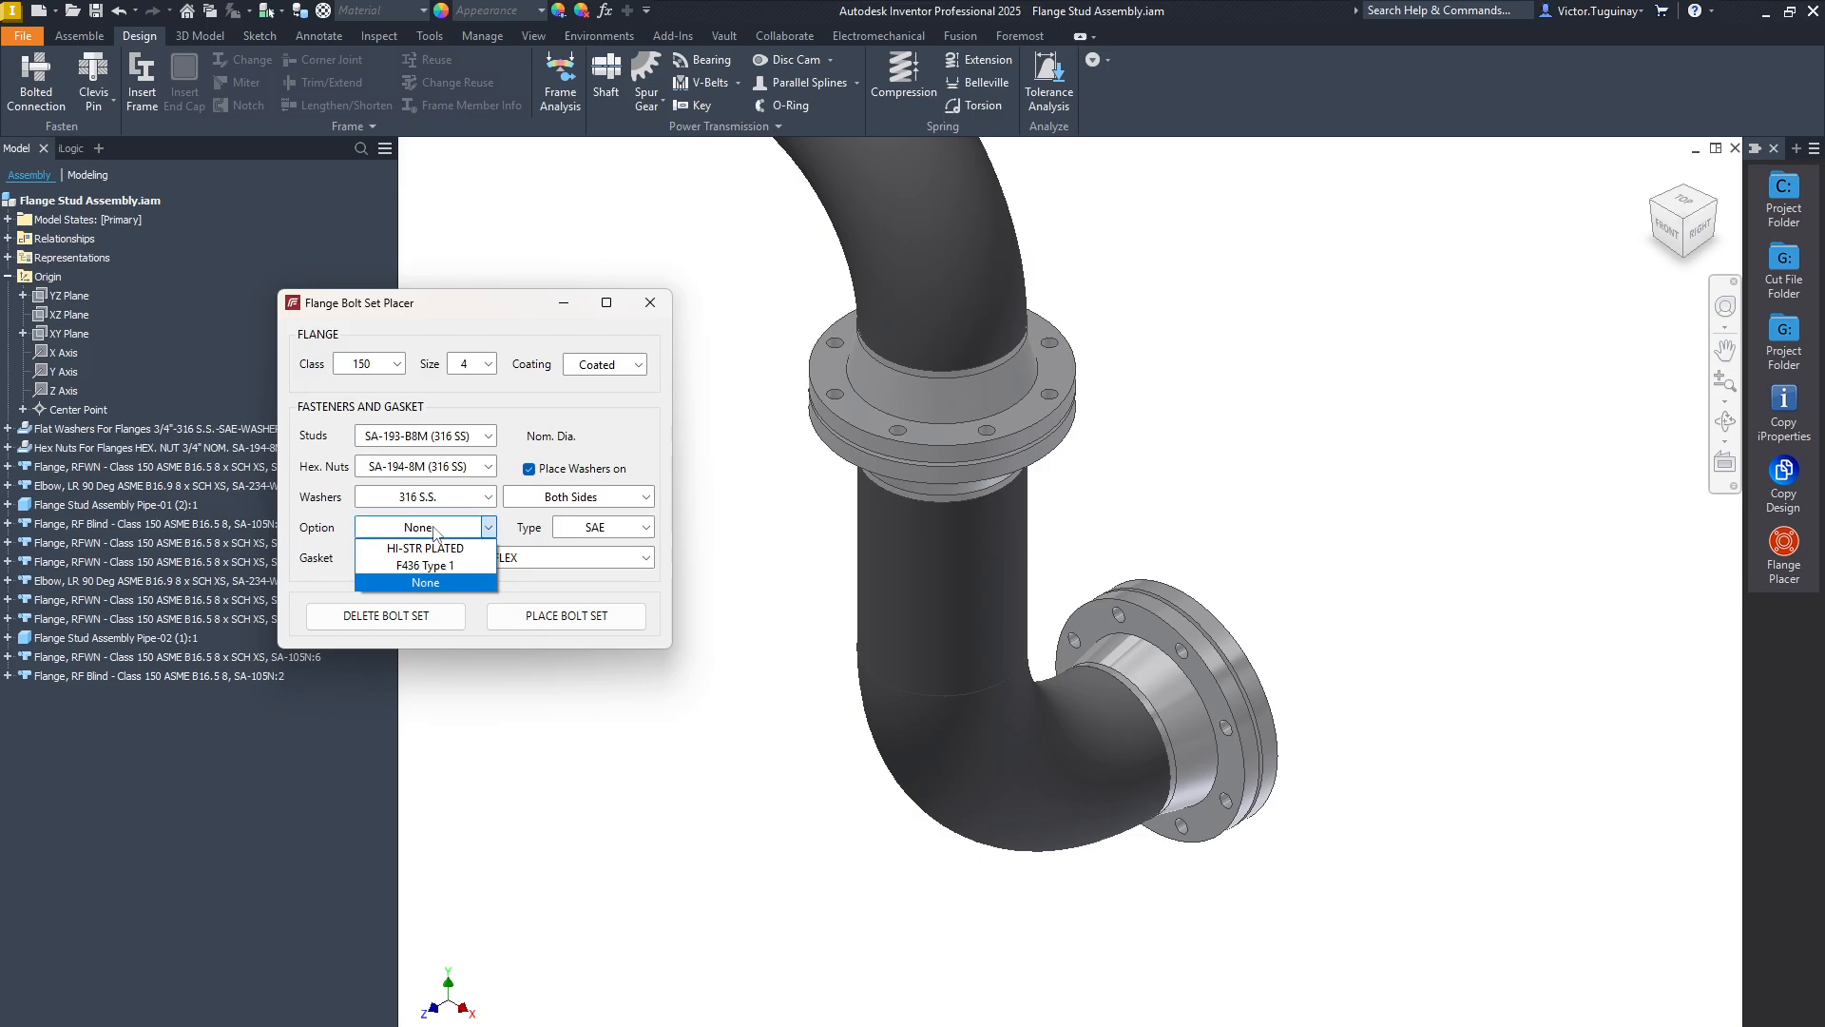
left_click(428, 584)
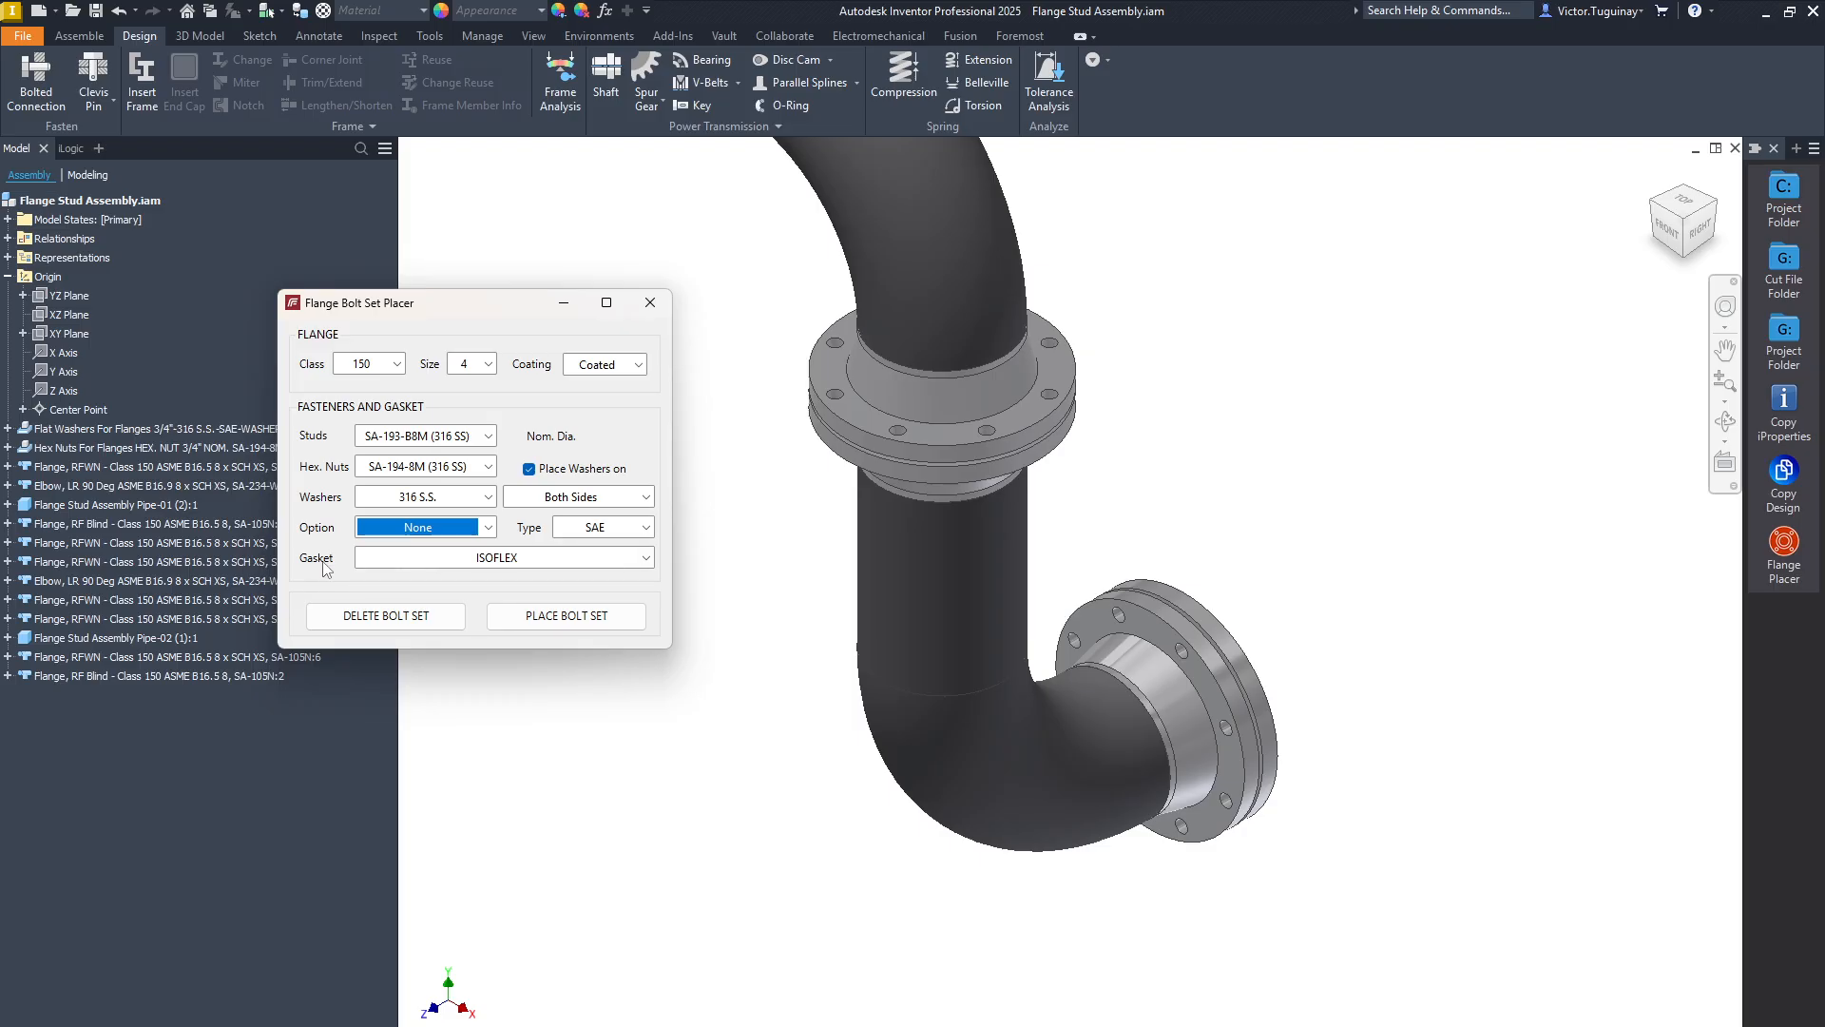
Keep ISOFLEX as the gasket and place the bolt set on the lower end flange, accepting the update to size 8, class 150.
left_click(421, 564)
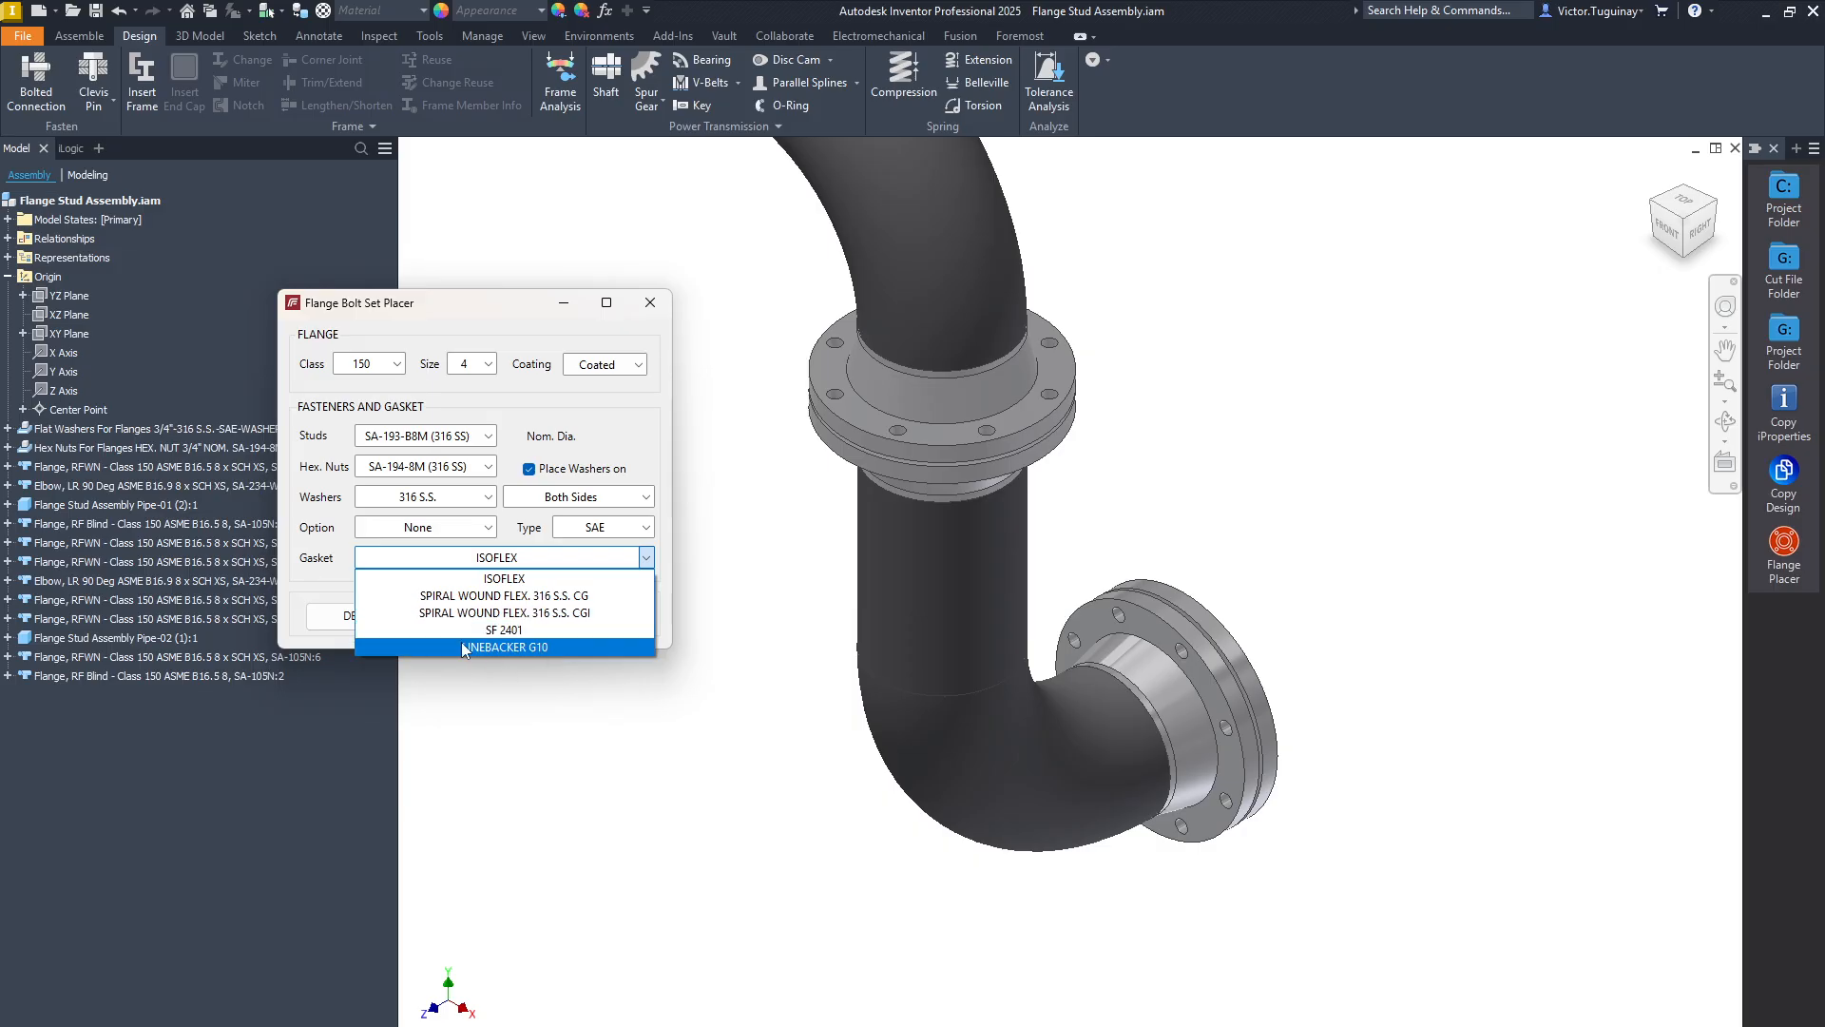
left_click(320, 588)
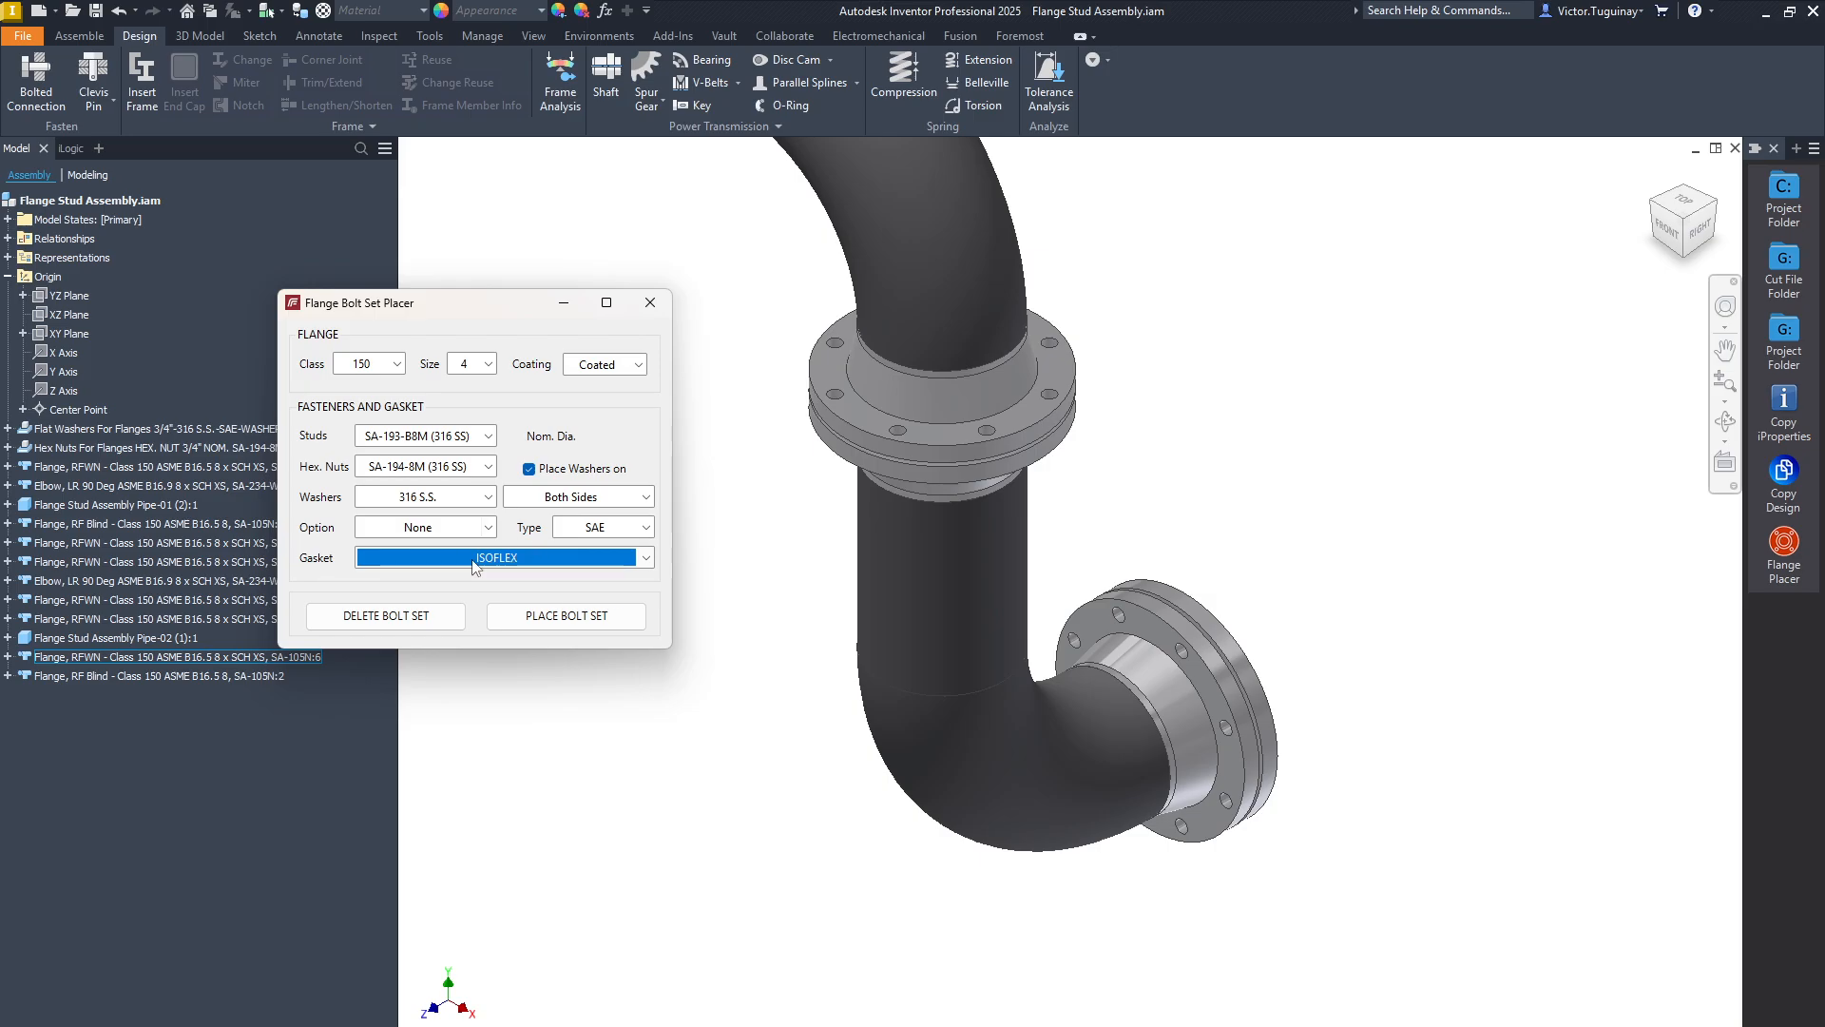
left_click_drag(511, 312, 439, 373)
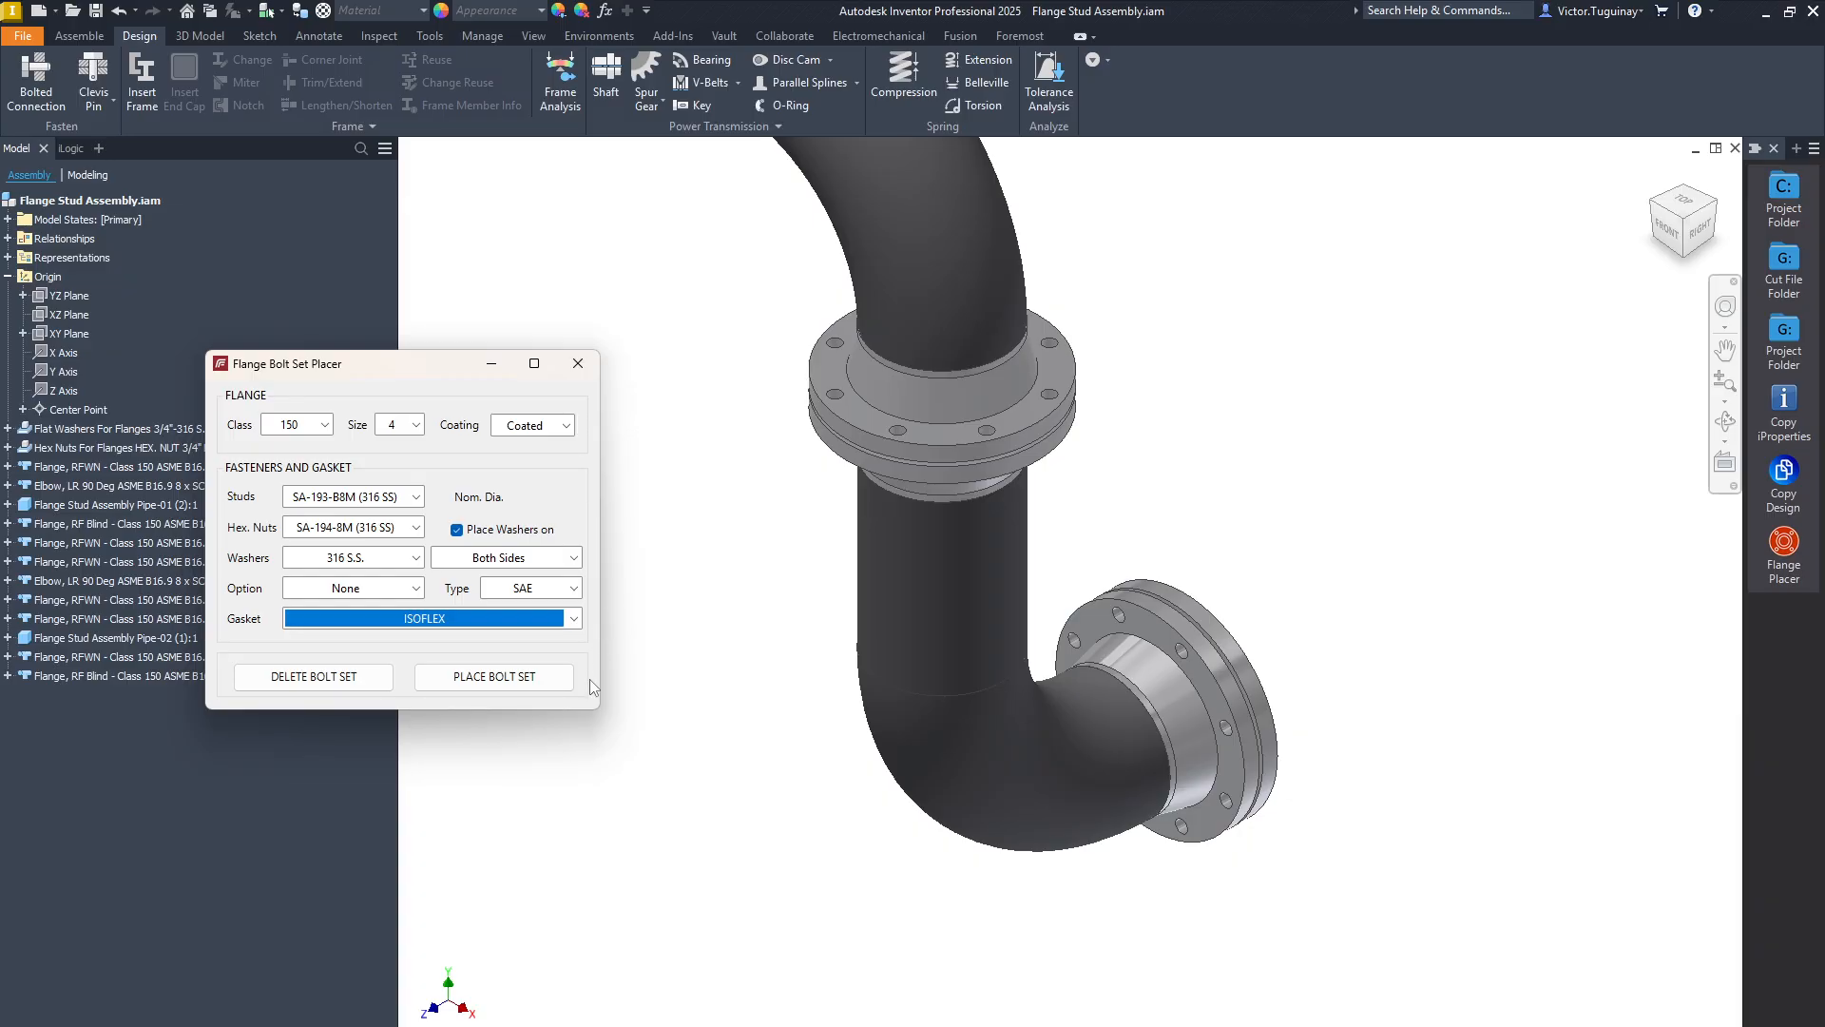
left_click(512, 688)
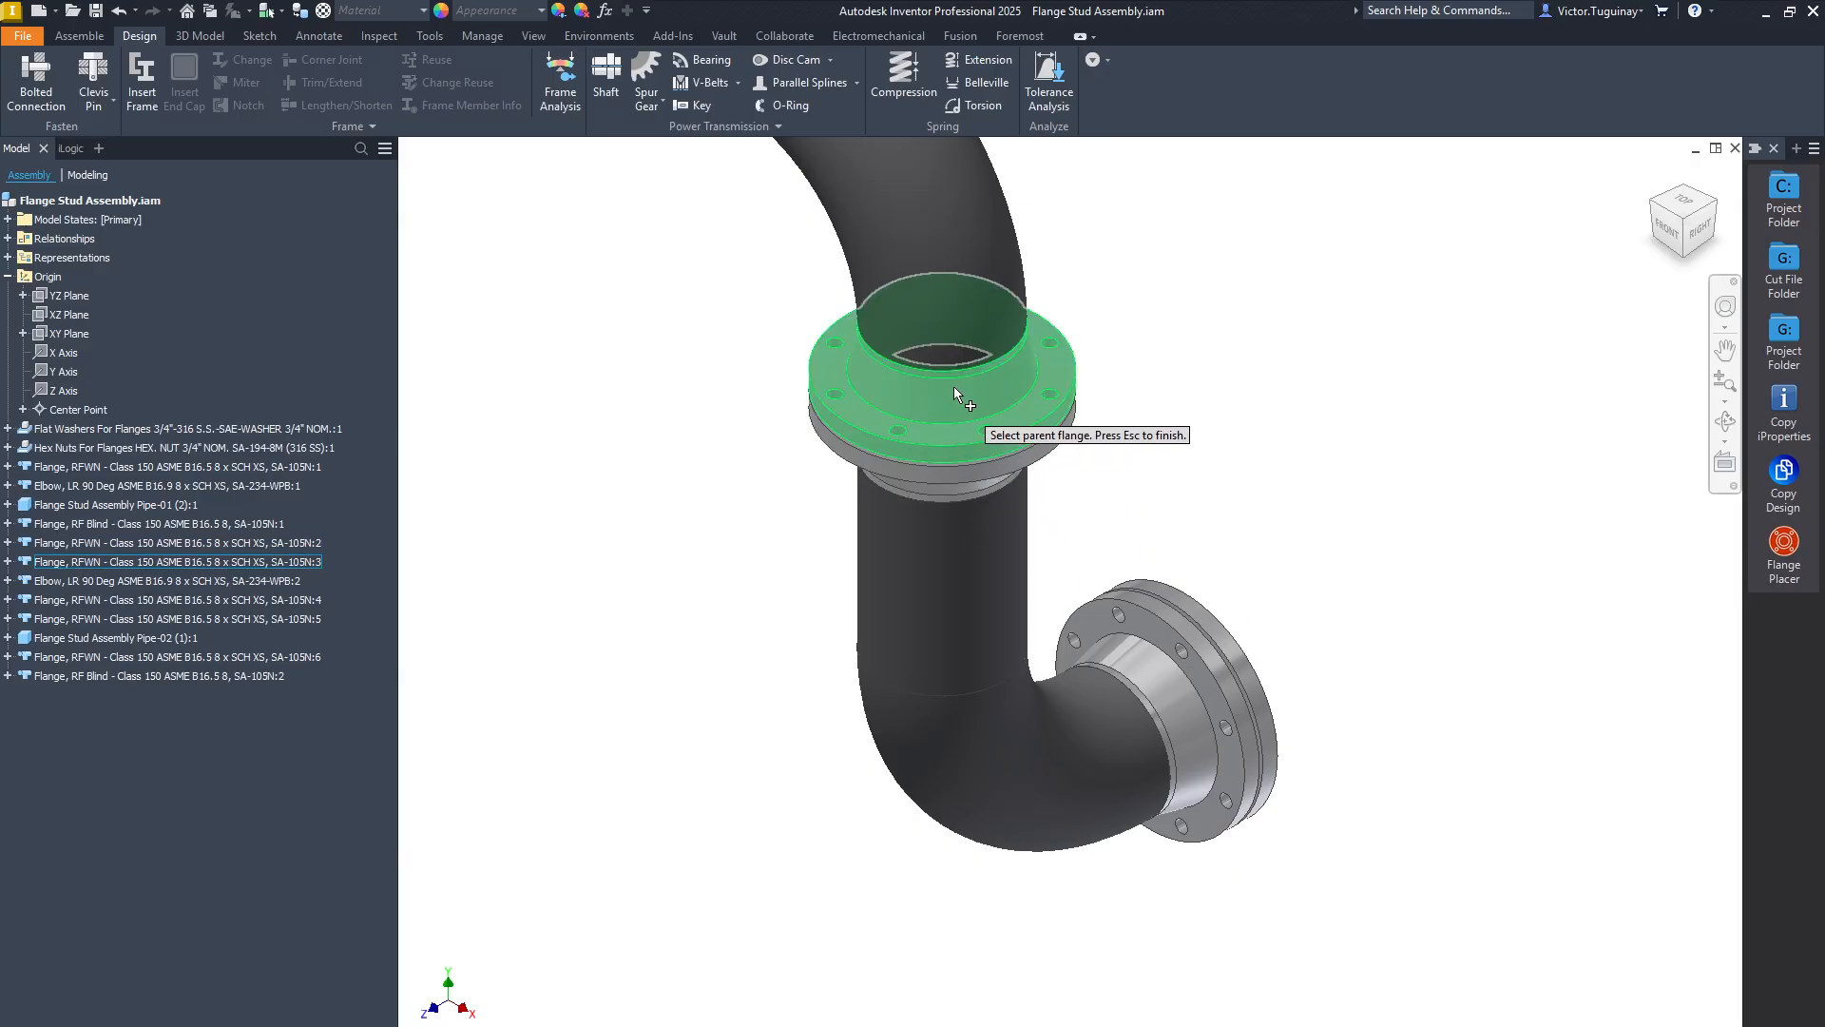
middle_click_drag(692, 643, 583, 633)
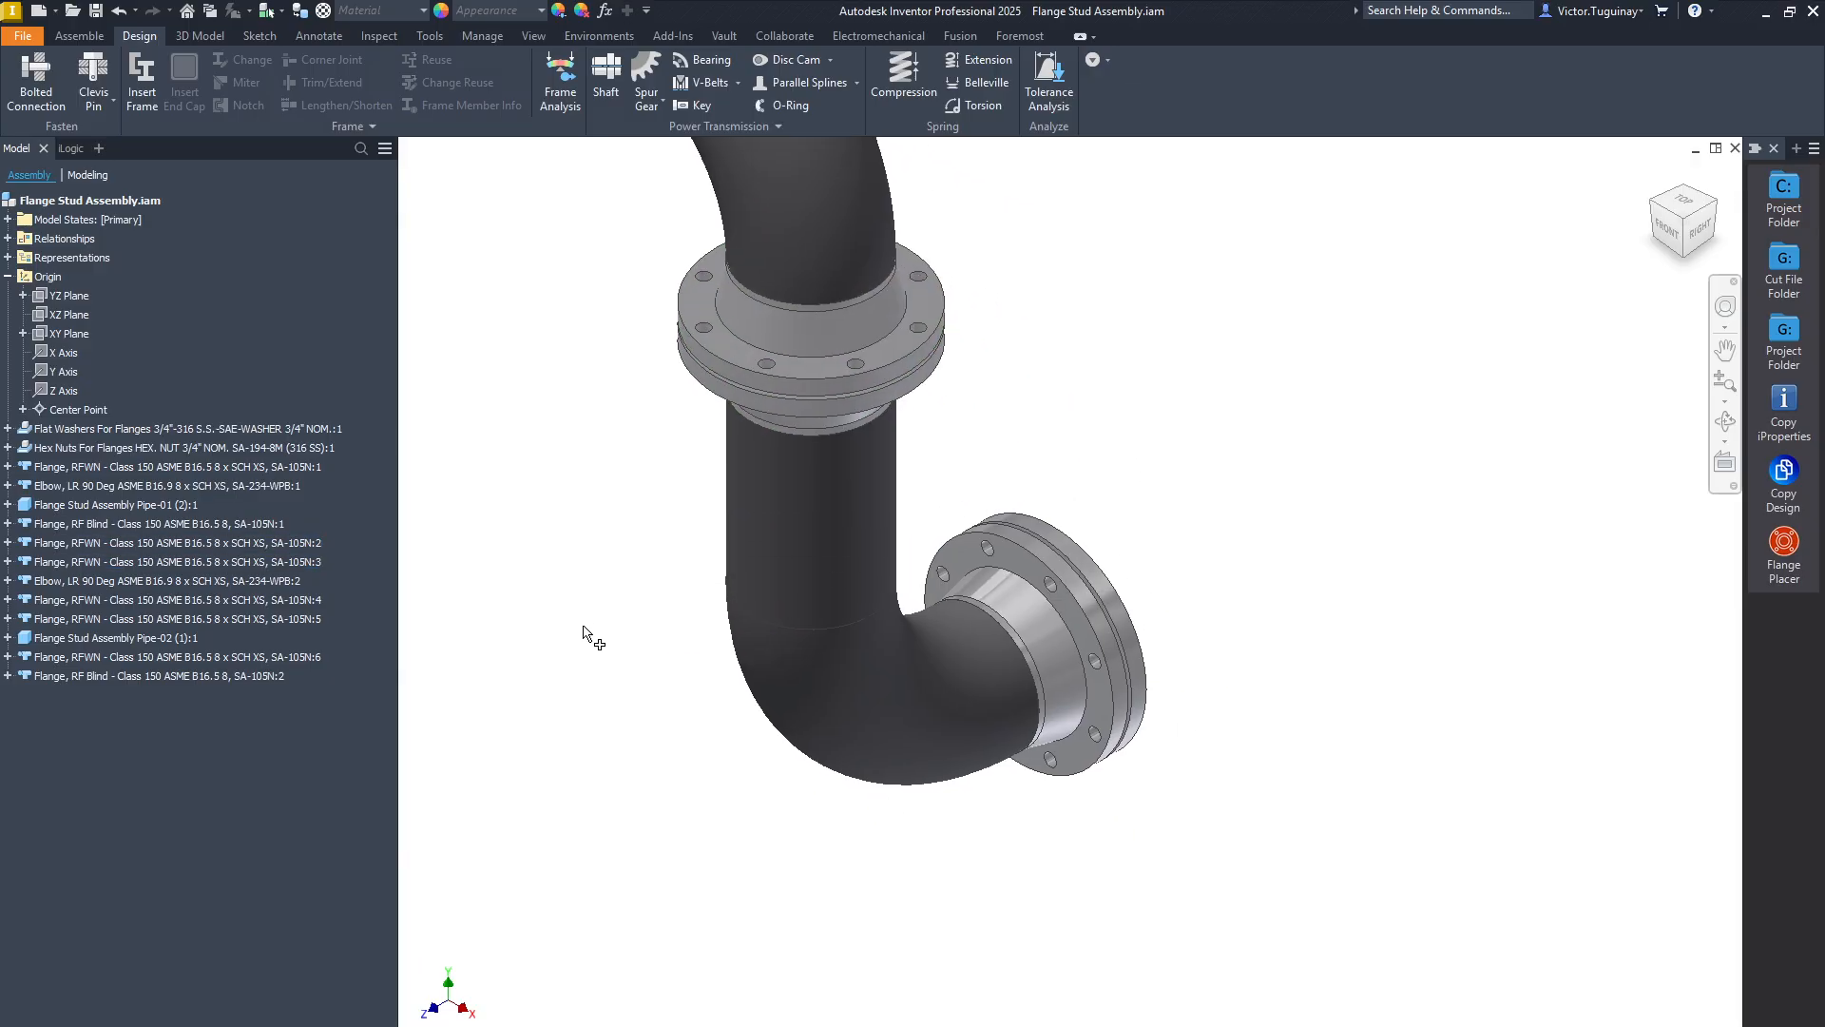
left_click(1015, 562)
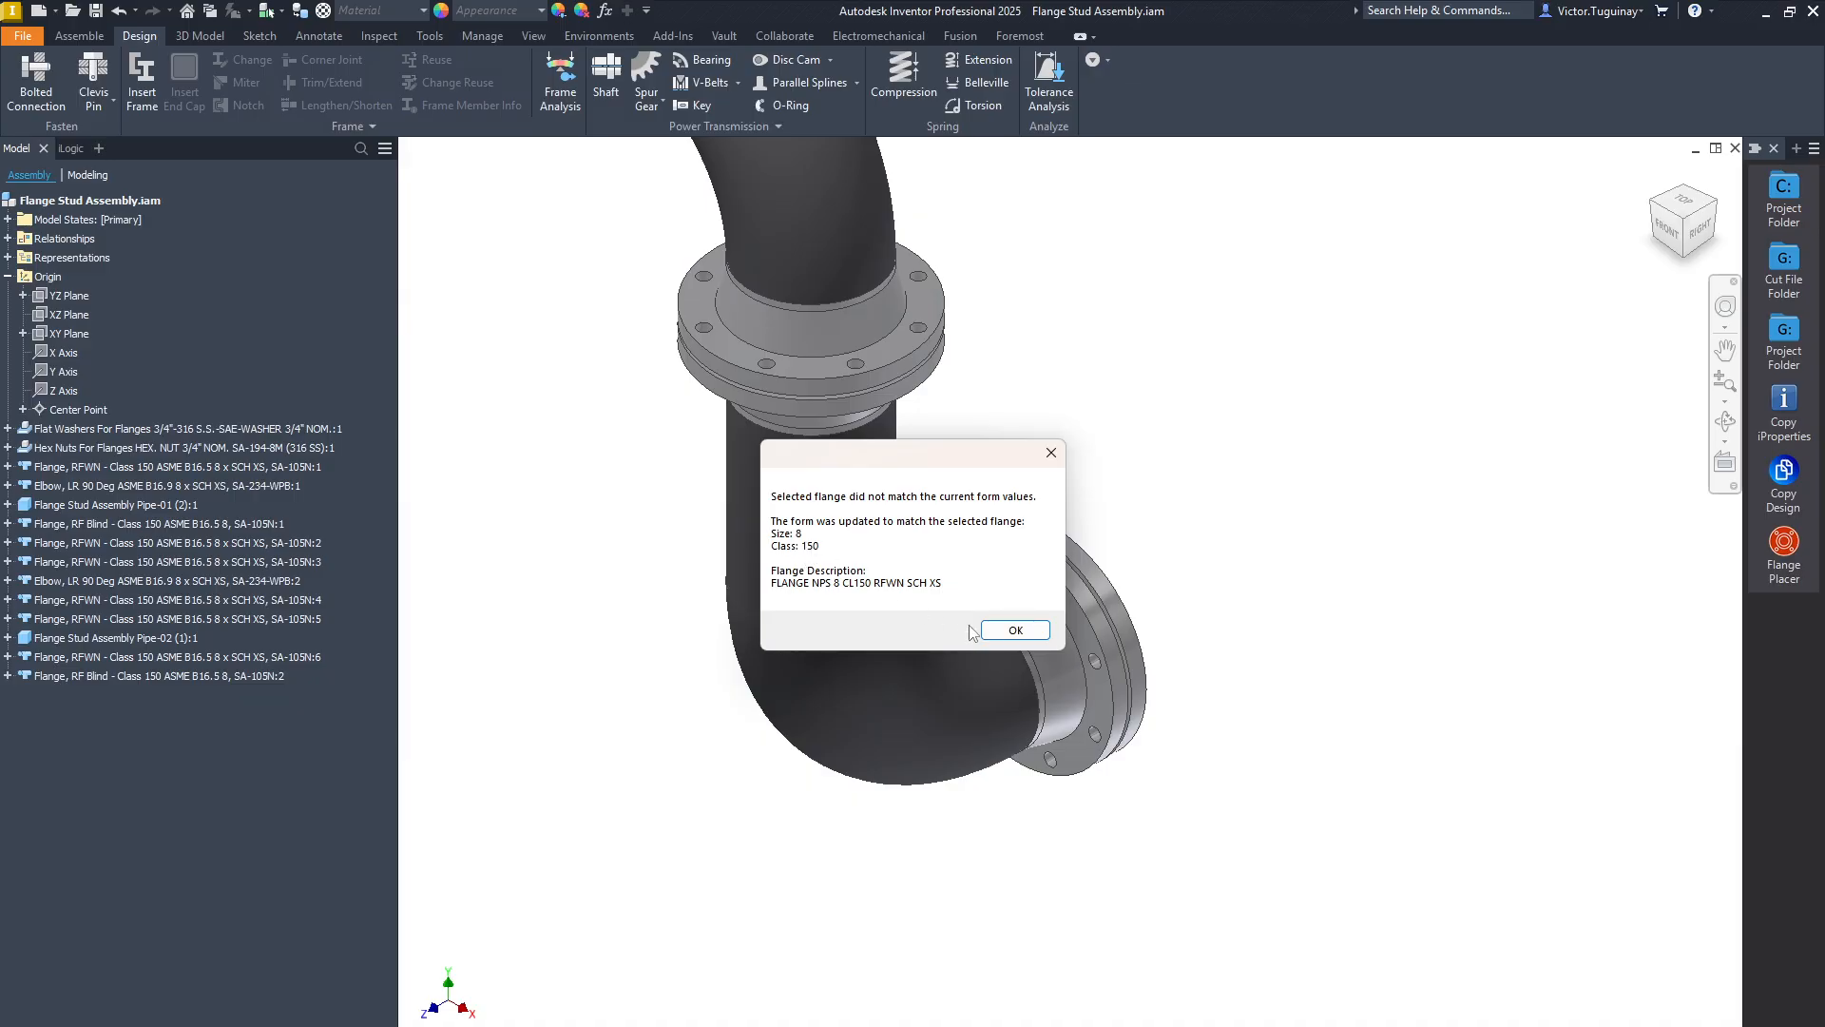
left_click(1010, 632)
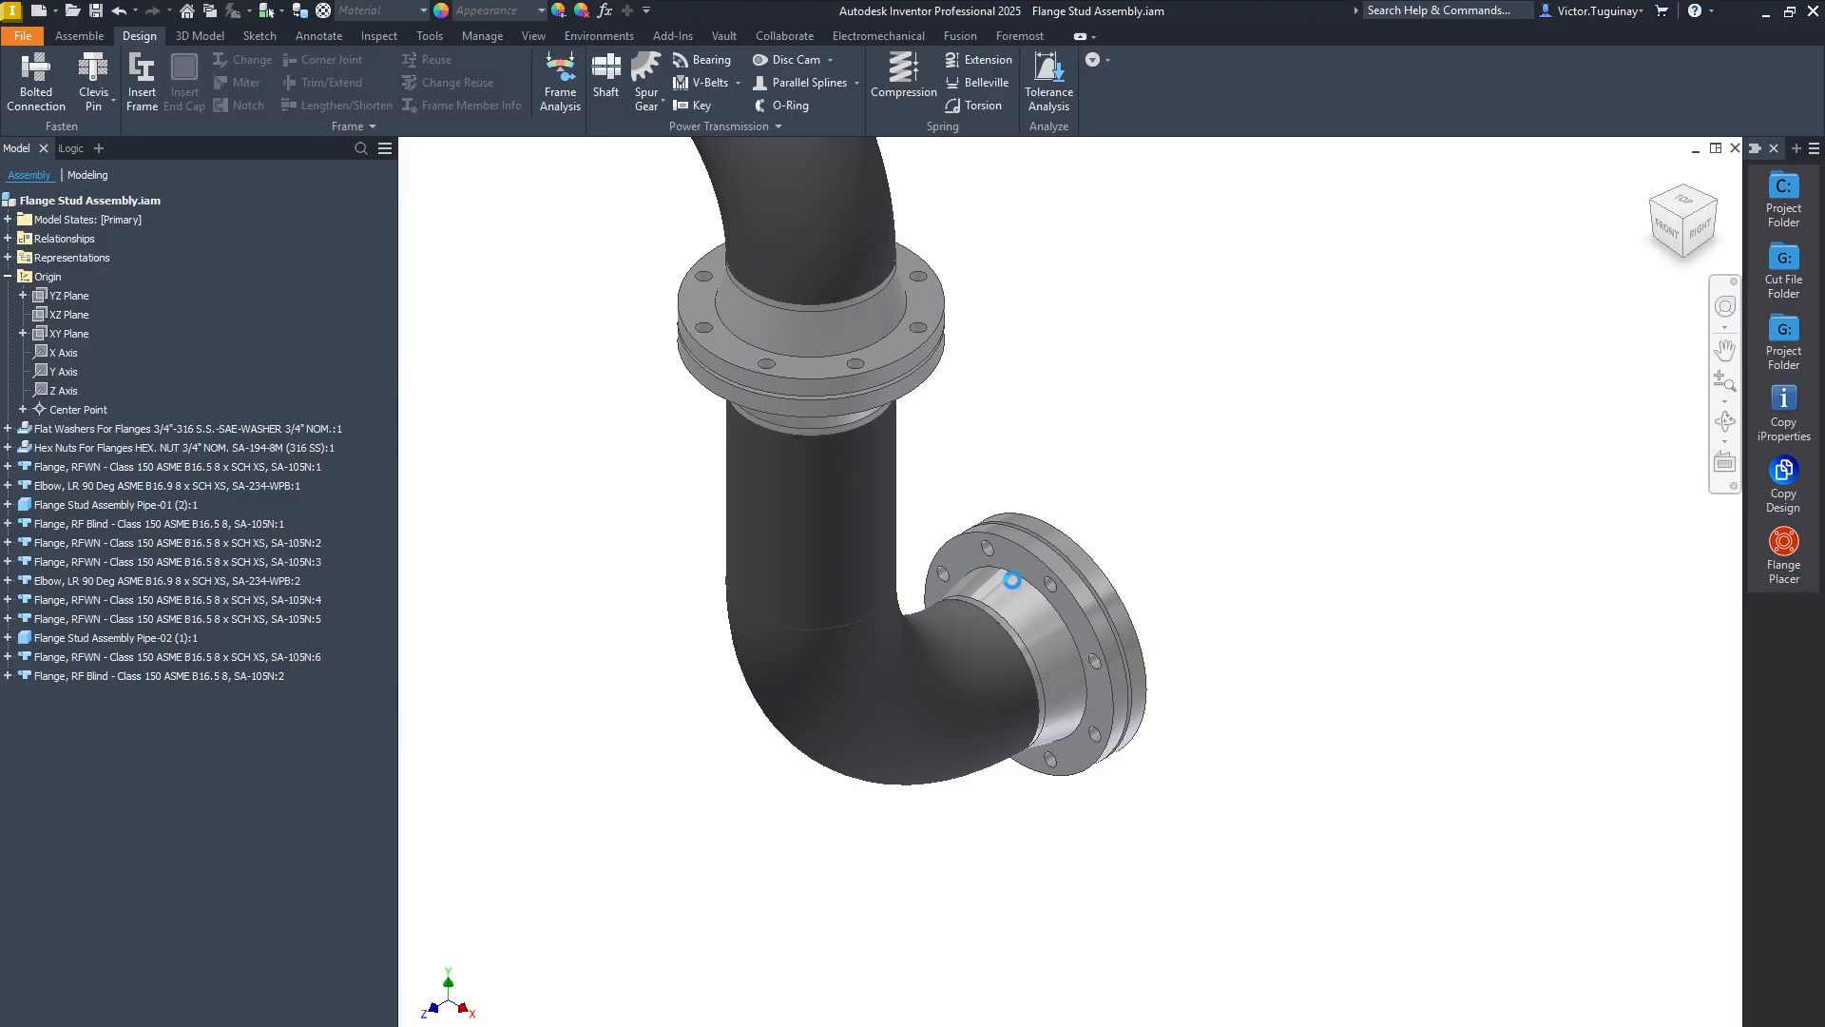
Inspect the studs, nuts, washers and gasket on the lower end flange joint up close and from the top.
scroll(1045, 595, "up", 8)
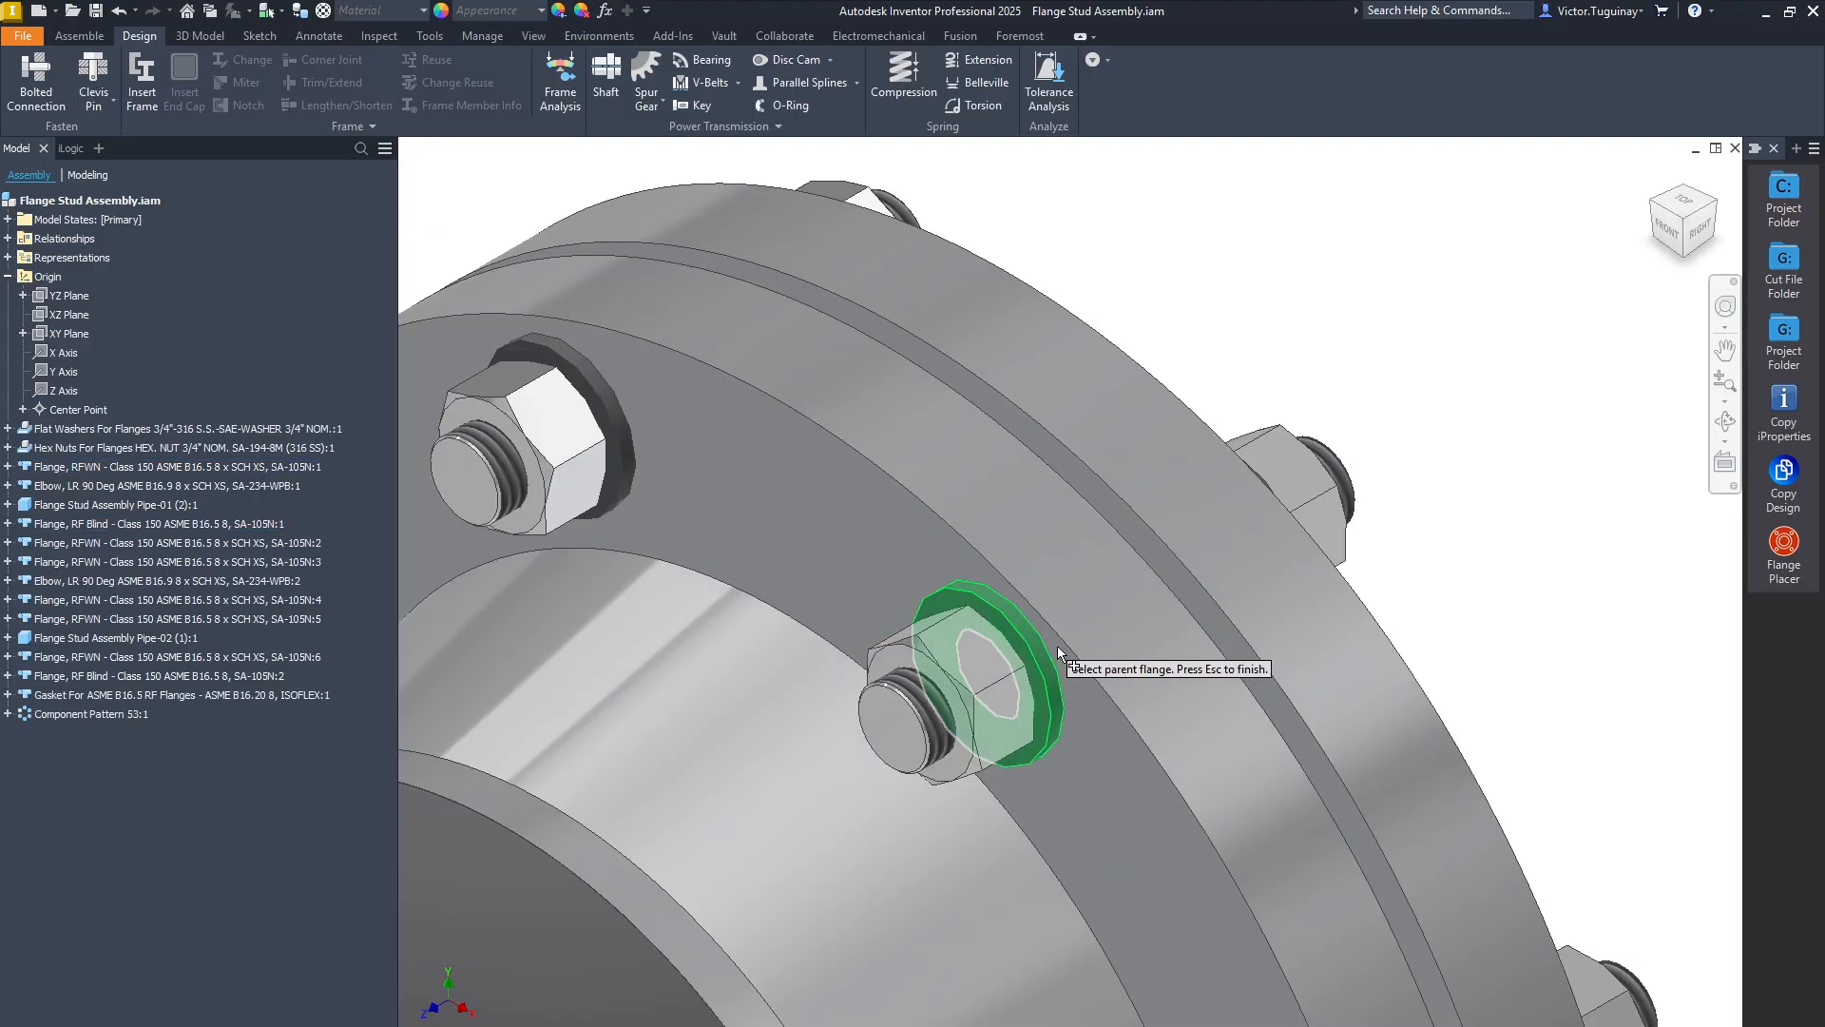
middle_click_drag(1078, 709, 941, 698)
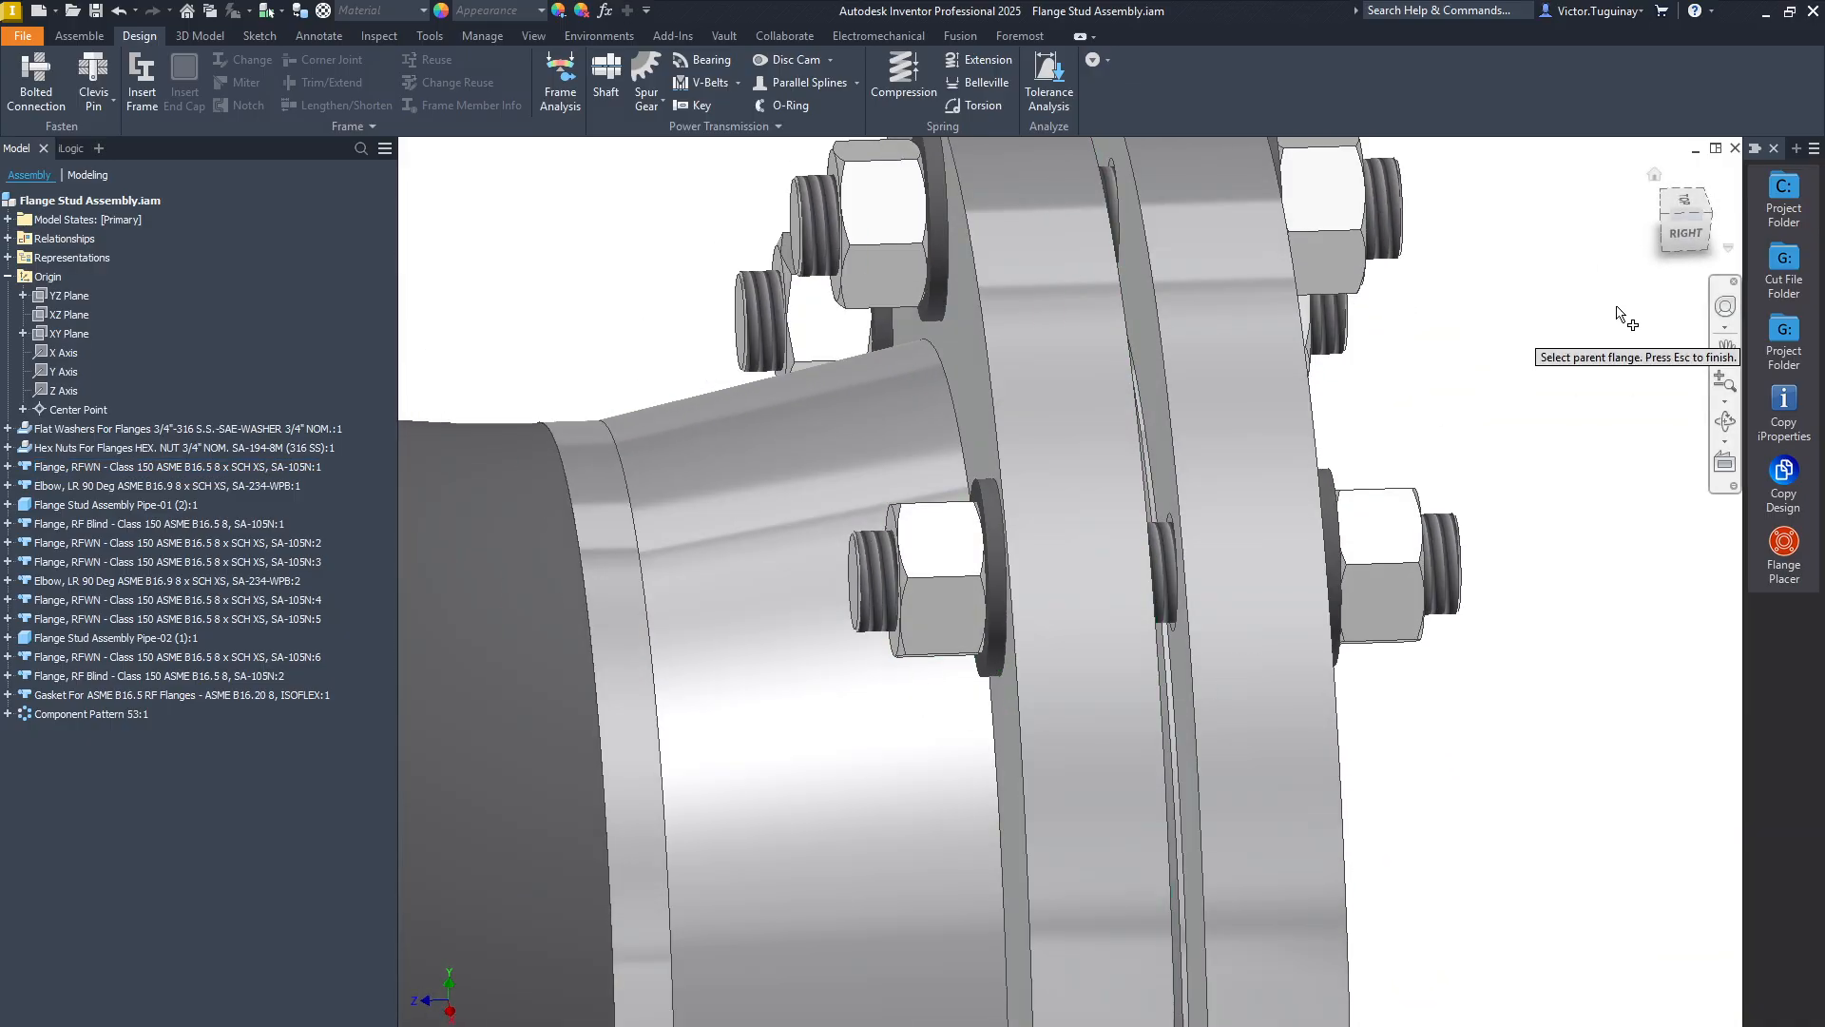
left_click(1685, 208)
scroll(1182, 774, "up", 6)
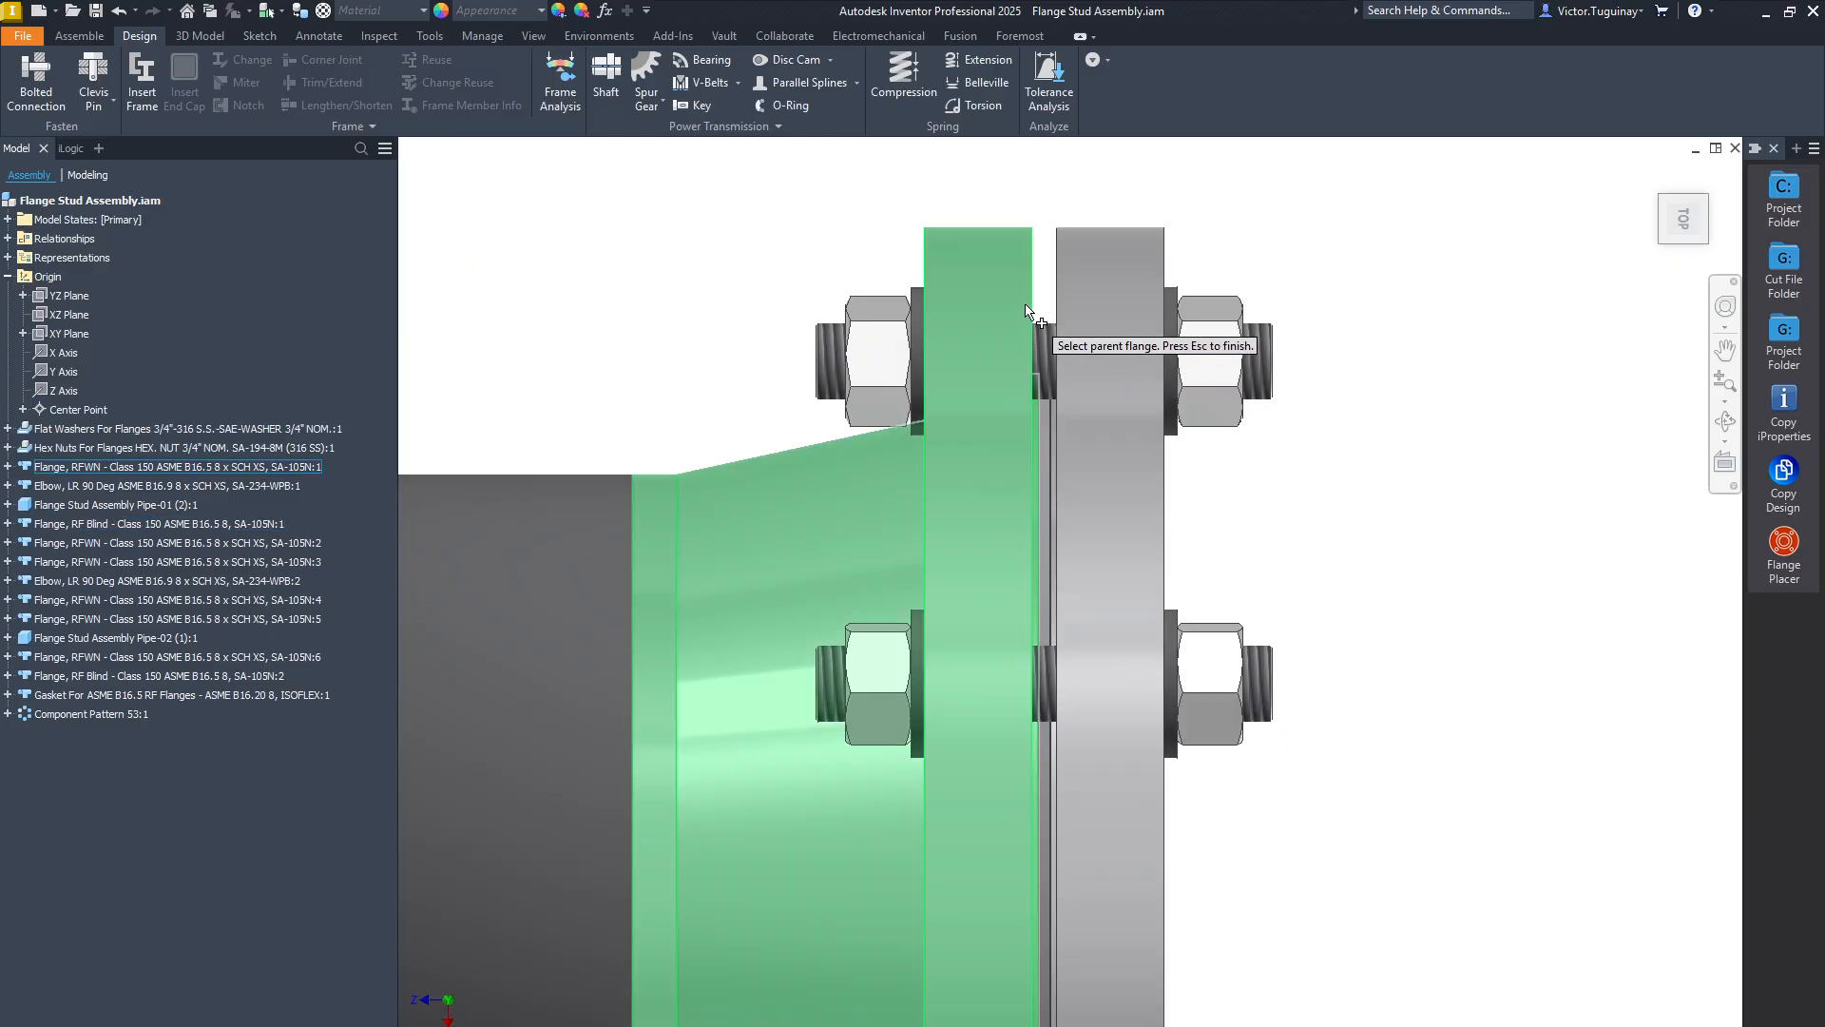
left_click(1027, 311)
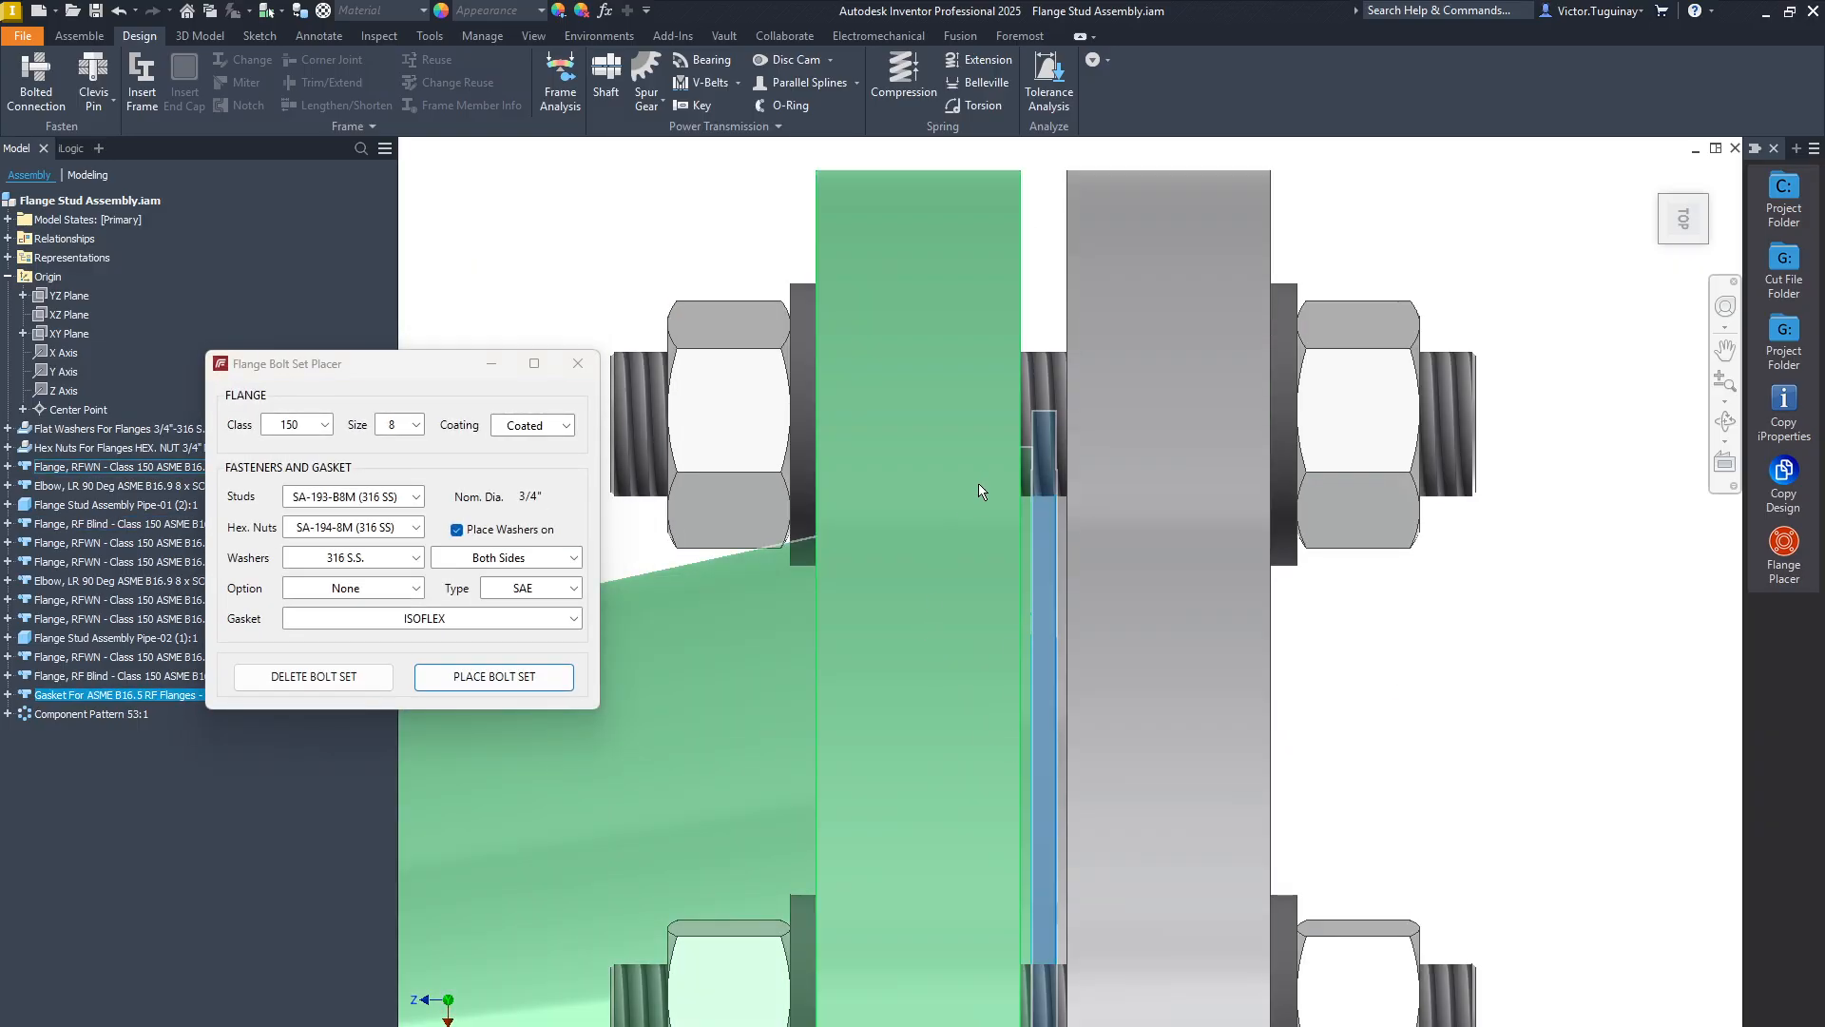
scroll(1057, 547, "down", 4)
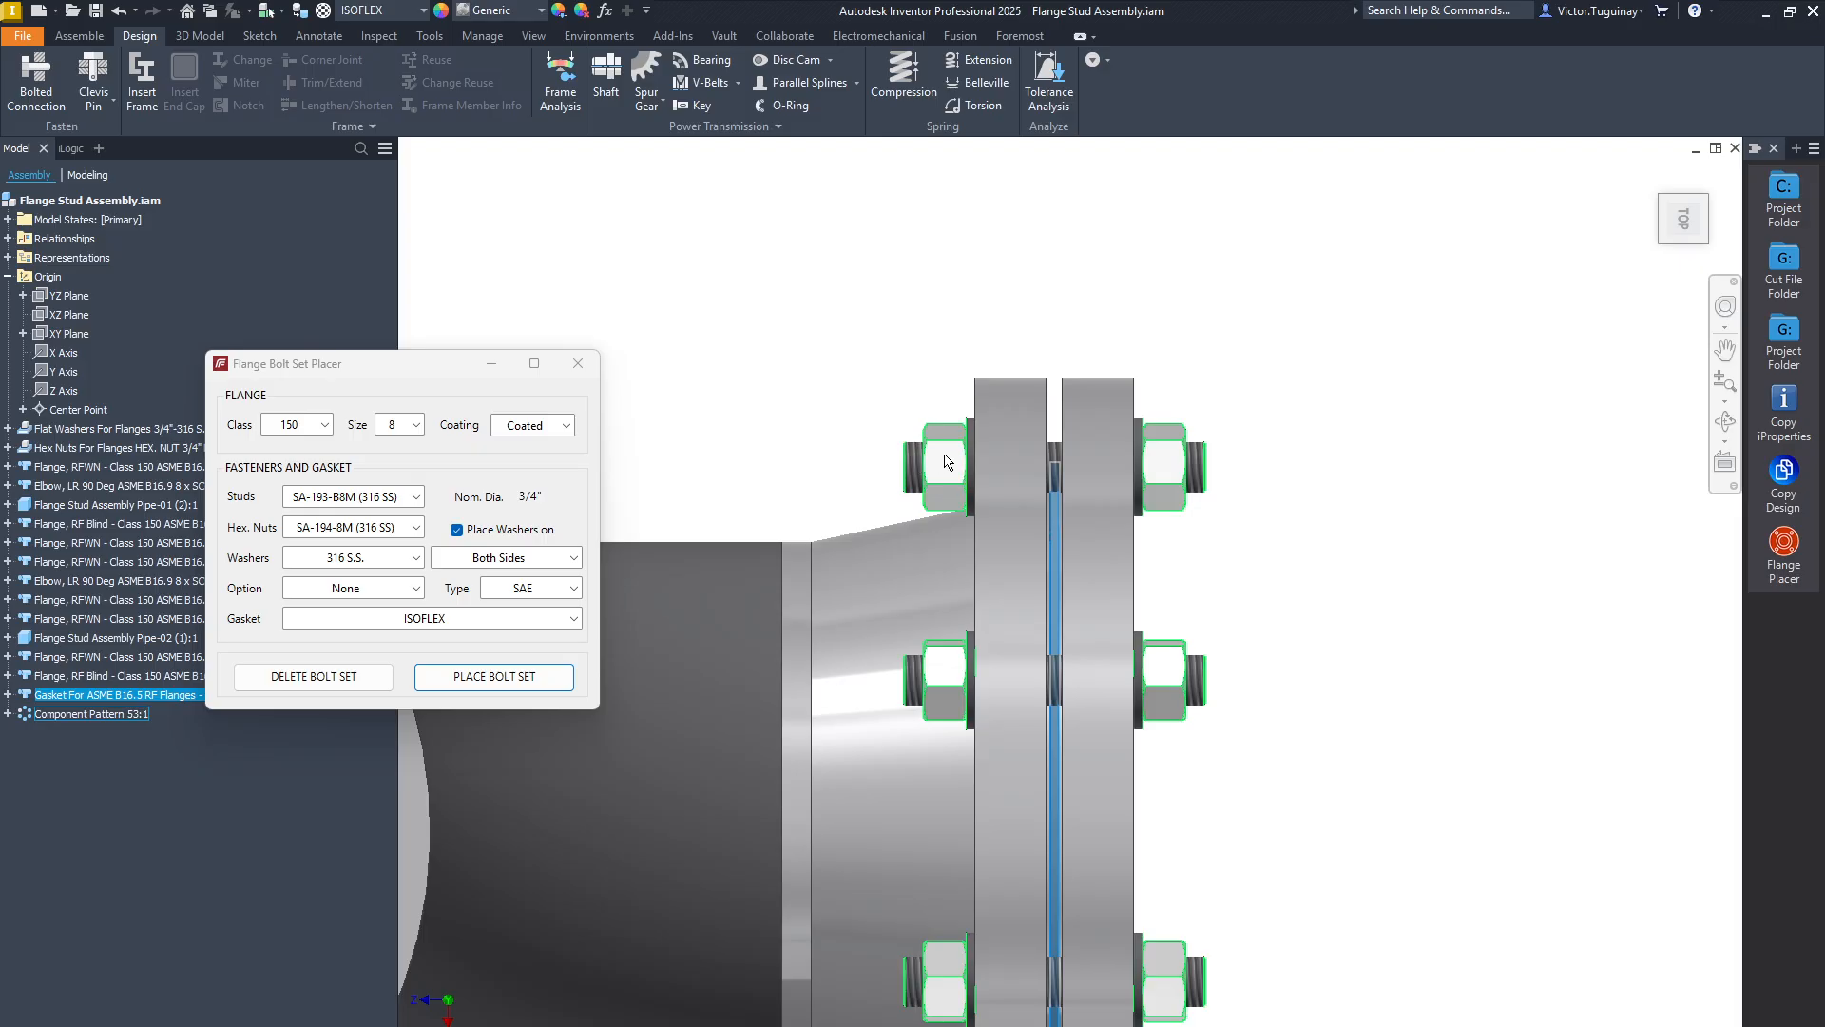
left_click(946, 462)
left_click(1655, 174)
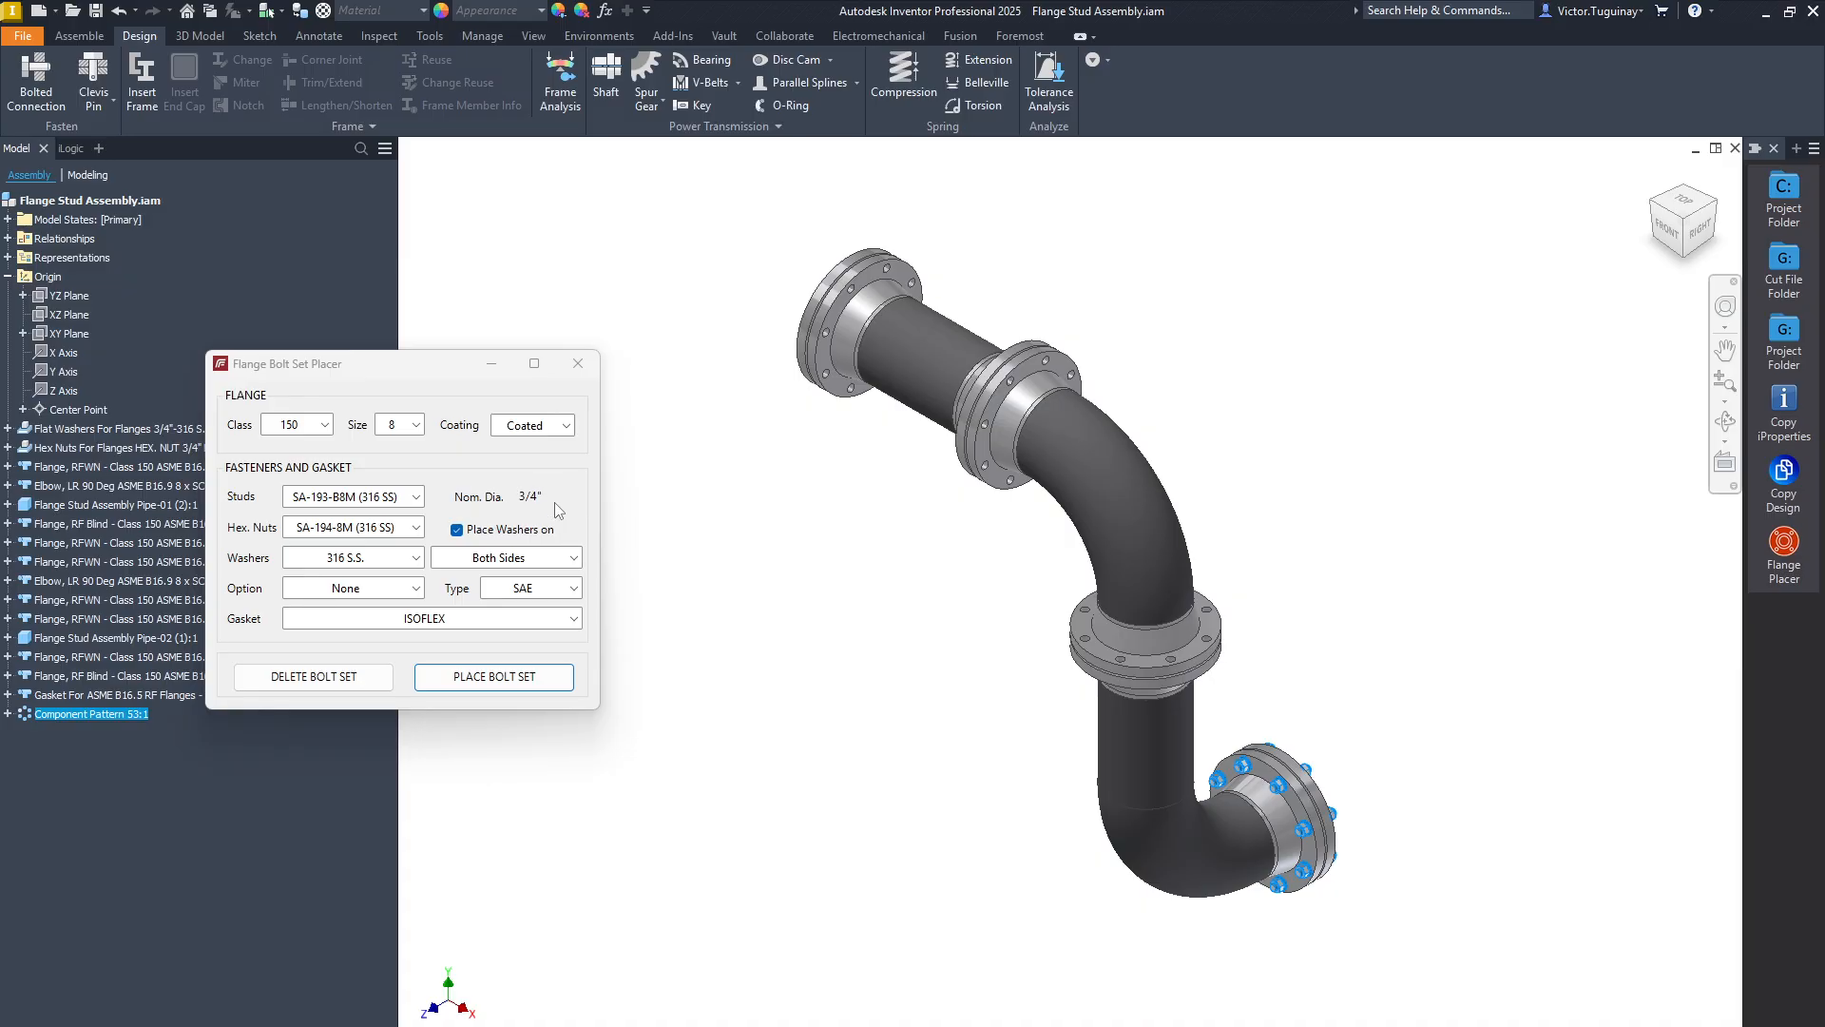
Examine the stud, hex nuts and flat washers contained in the first element of the new component pattern.
left_click(8, 714)
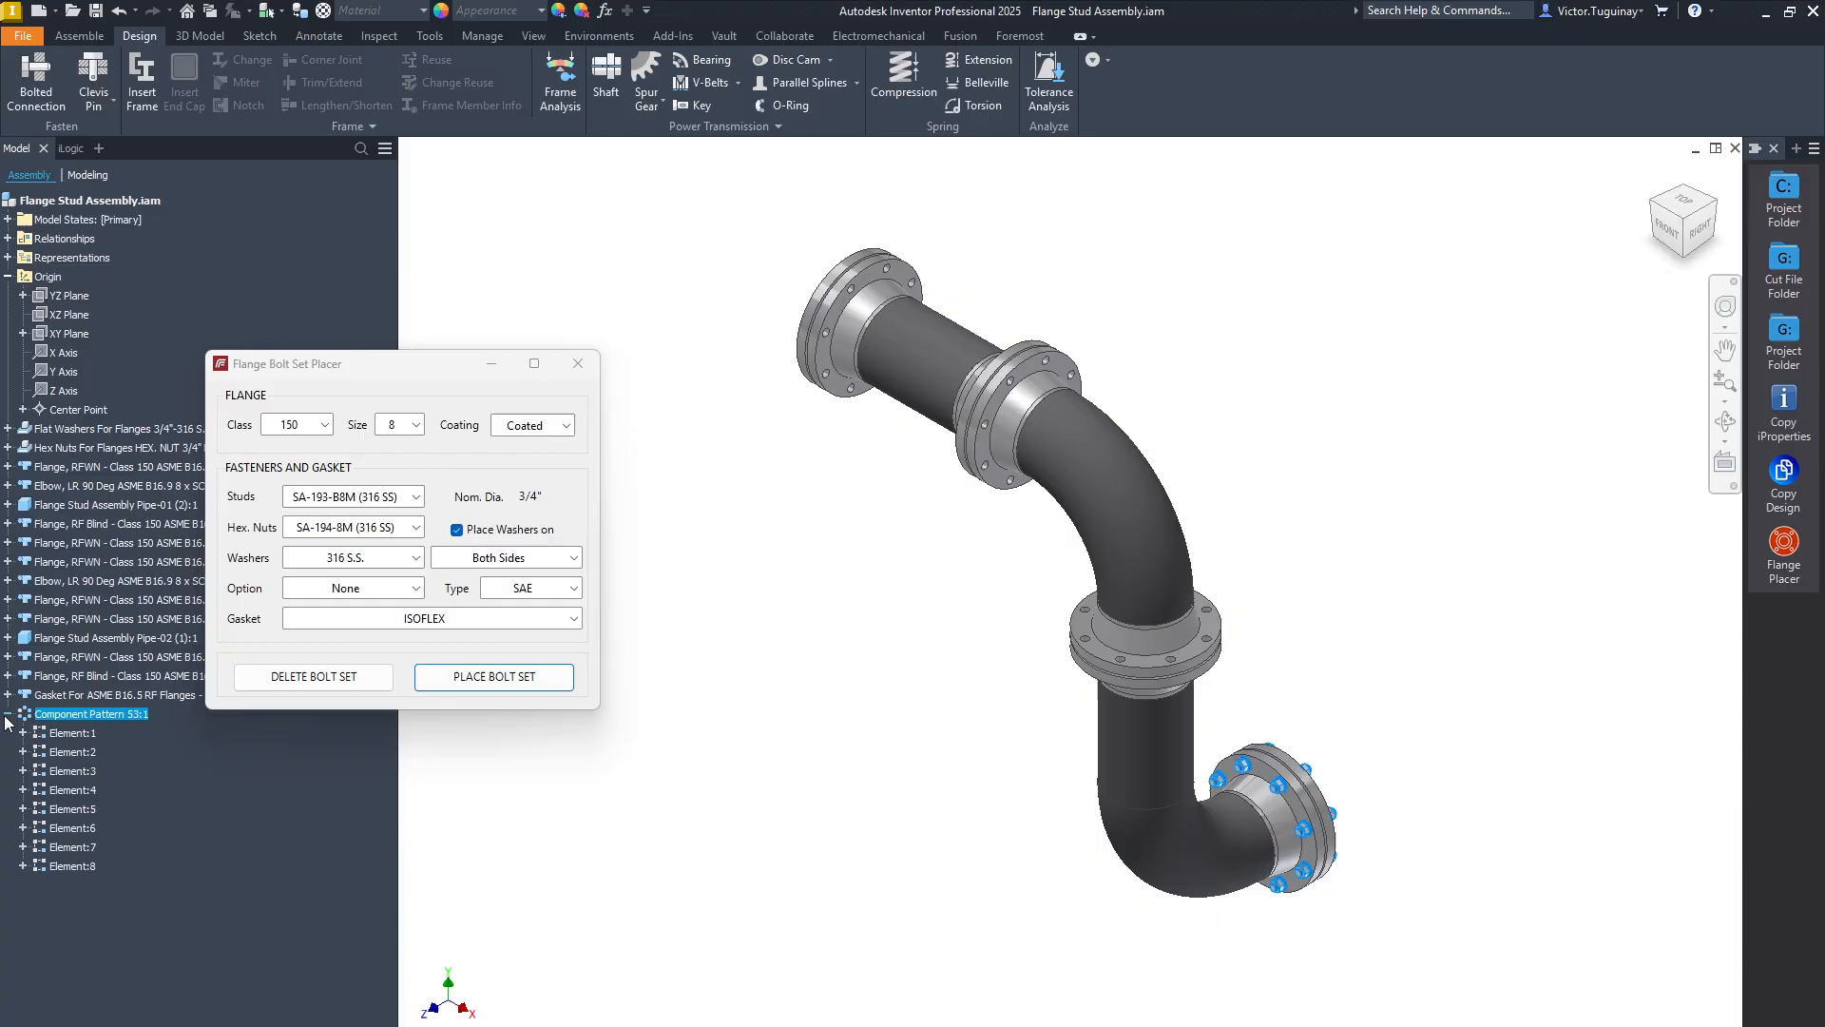
left_click(22, 733)
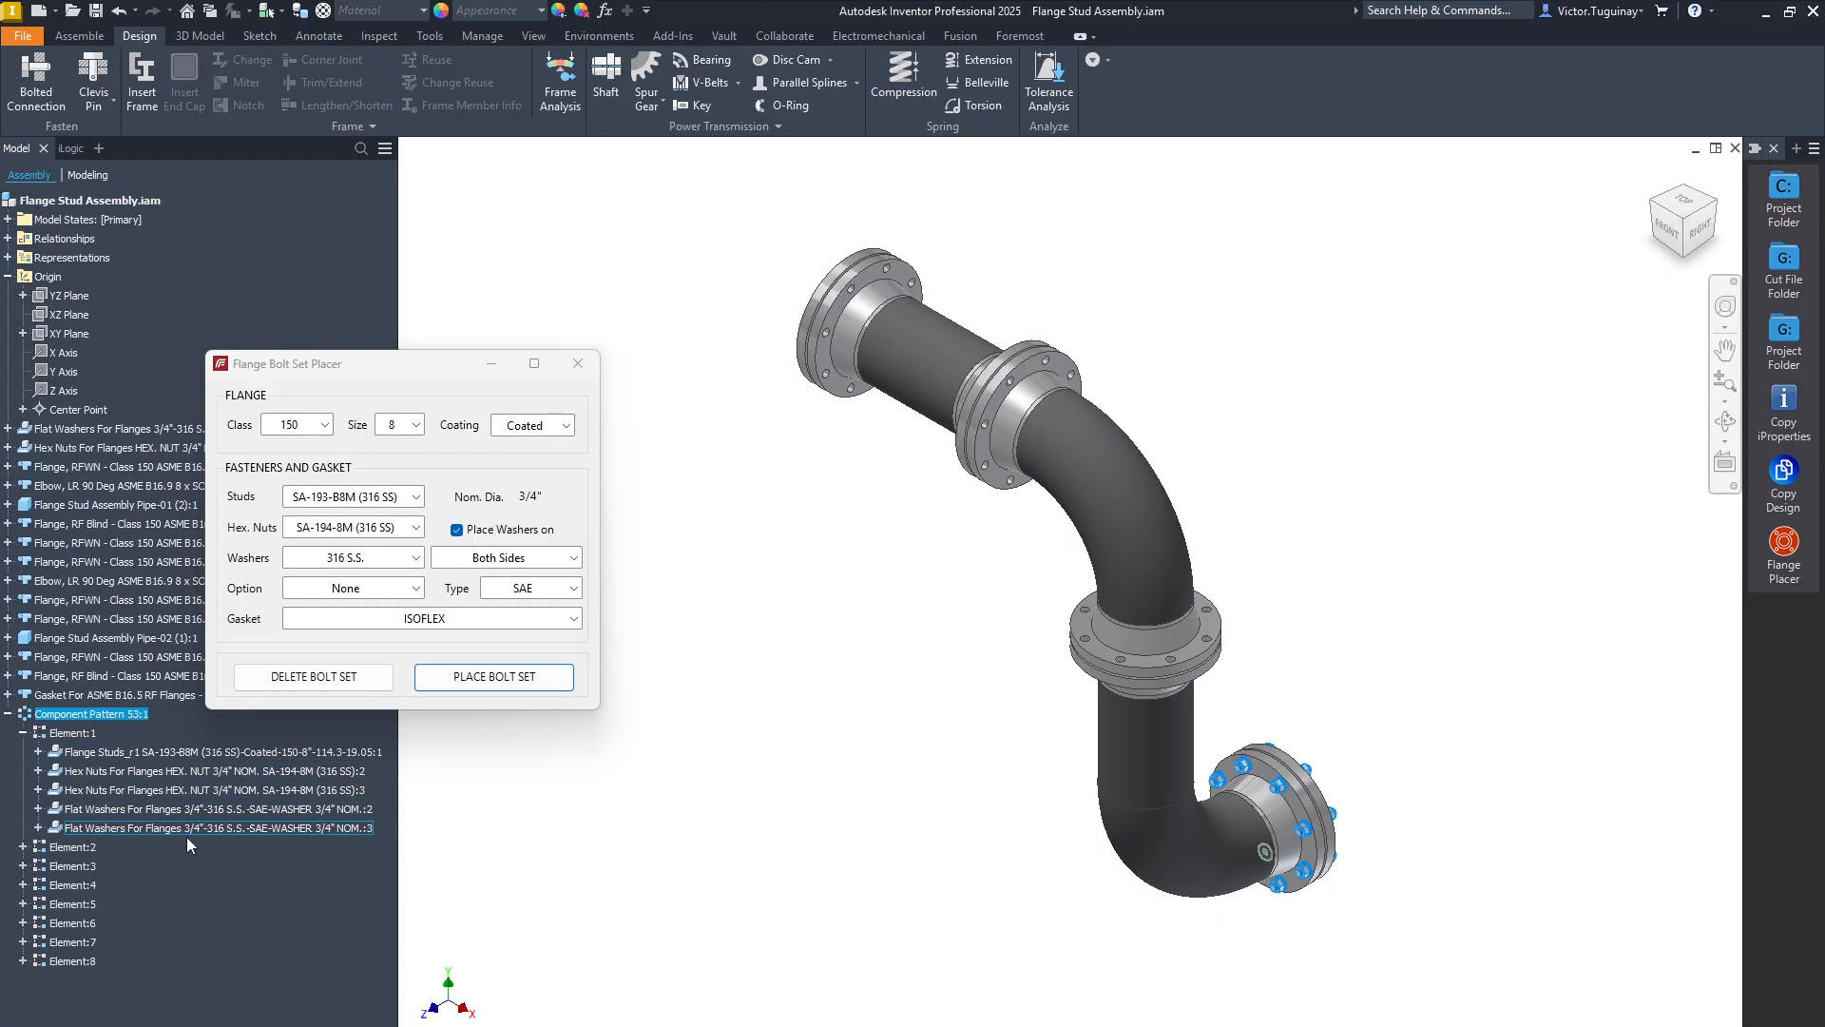
left_click(225, 827)
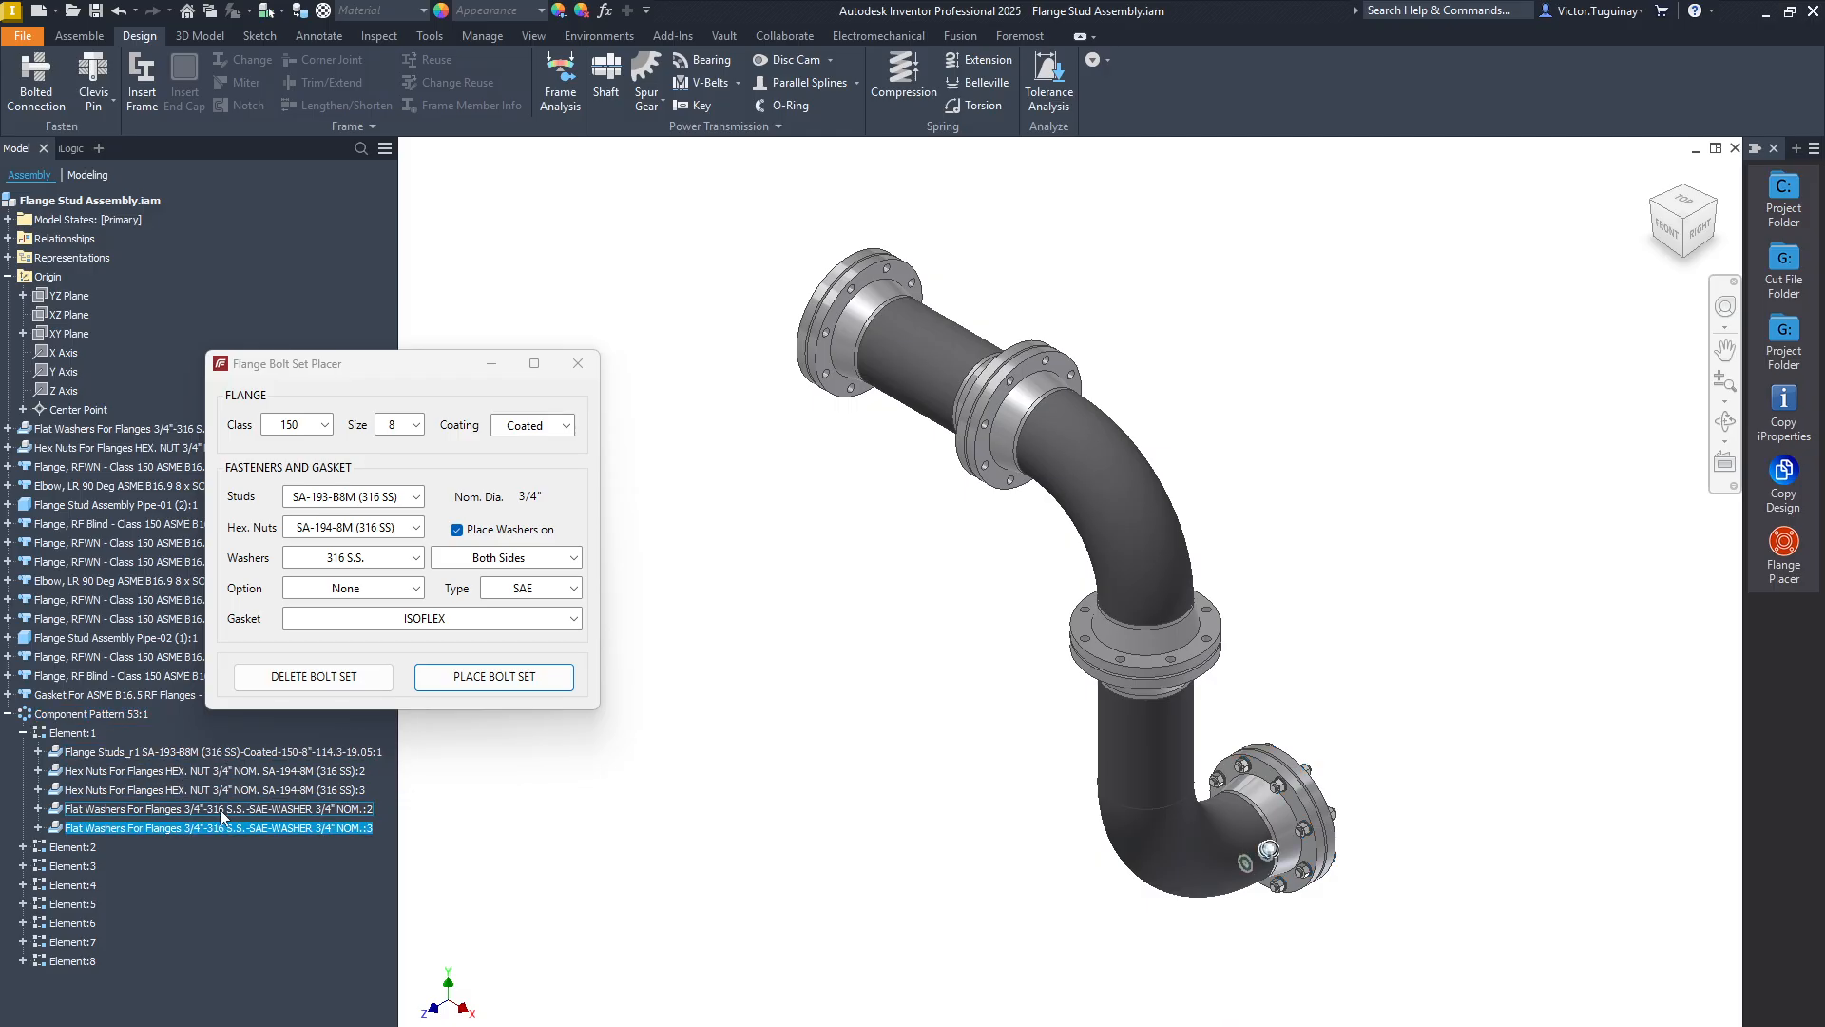
left_click(217, 808)
left_click(215, 789)
left_click(215, 753)
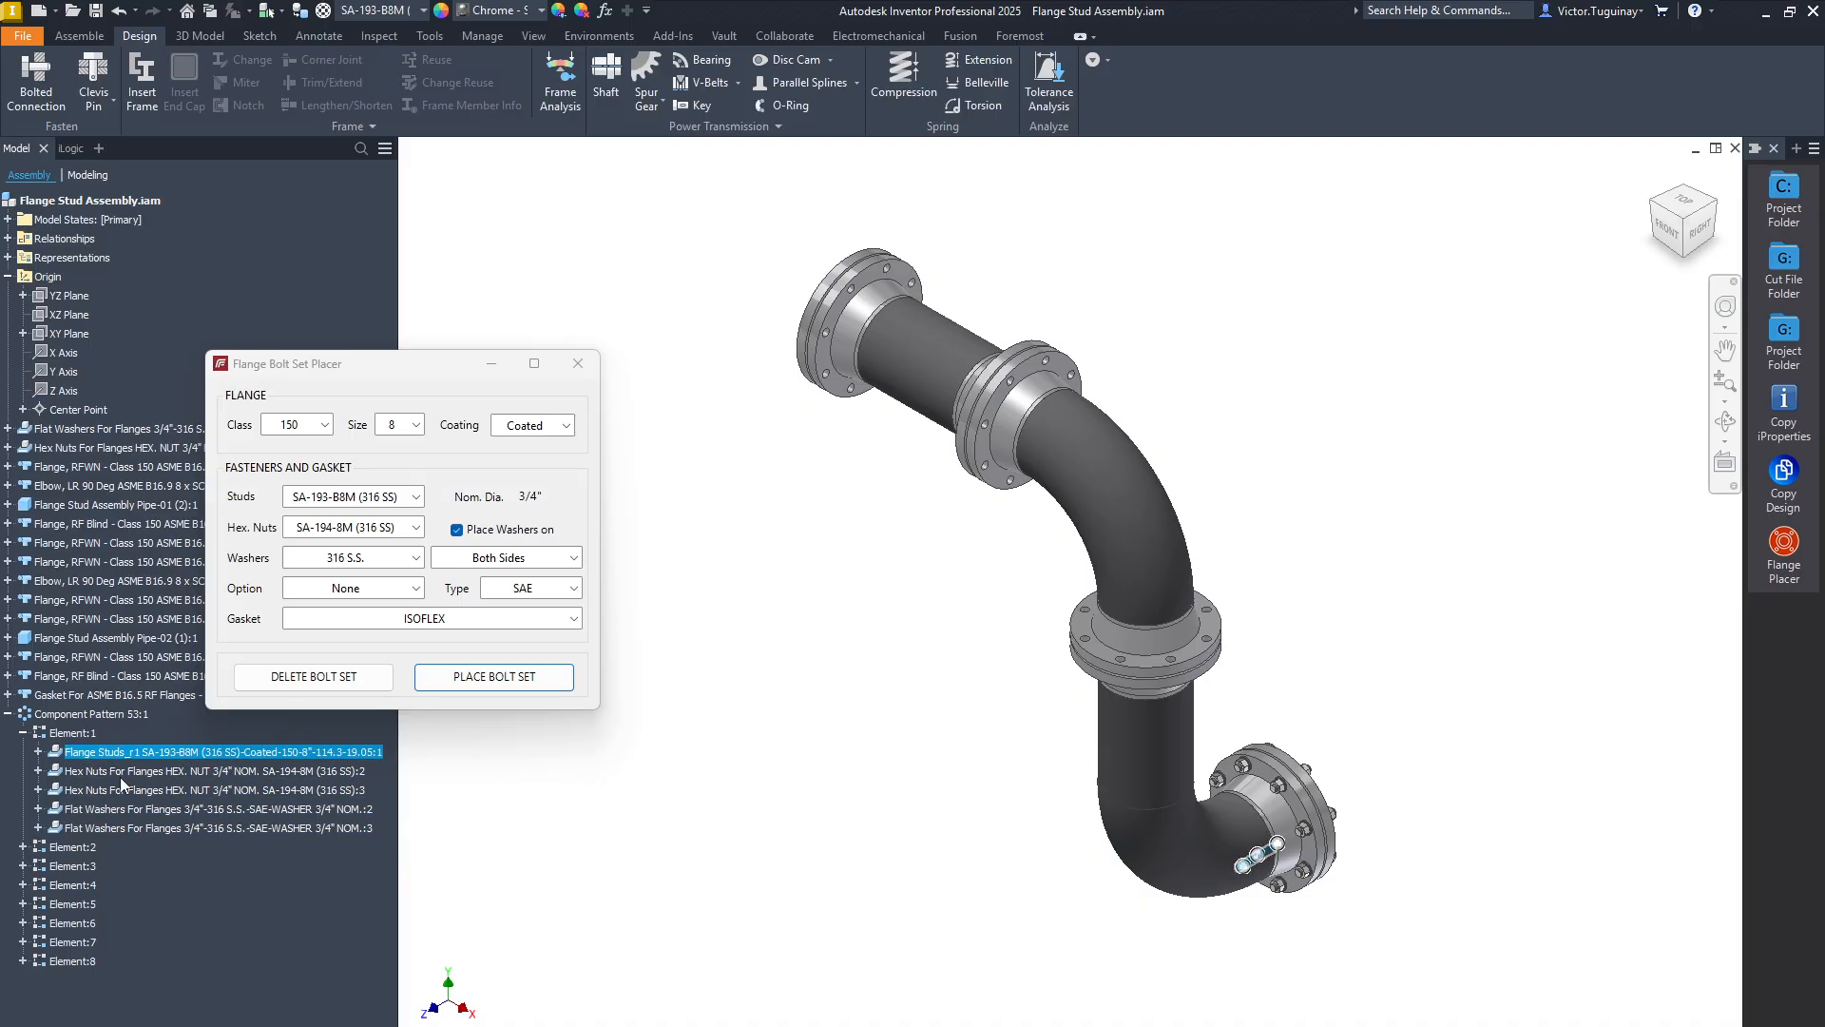
left_click(293, 770)
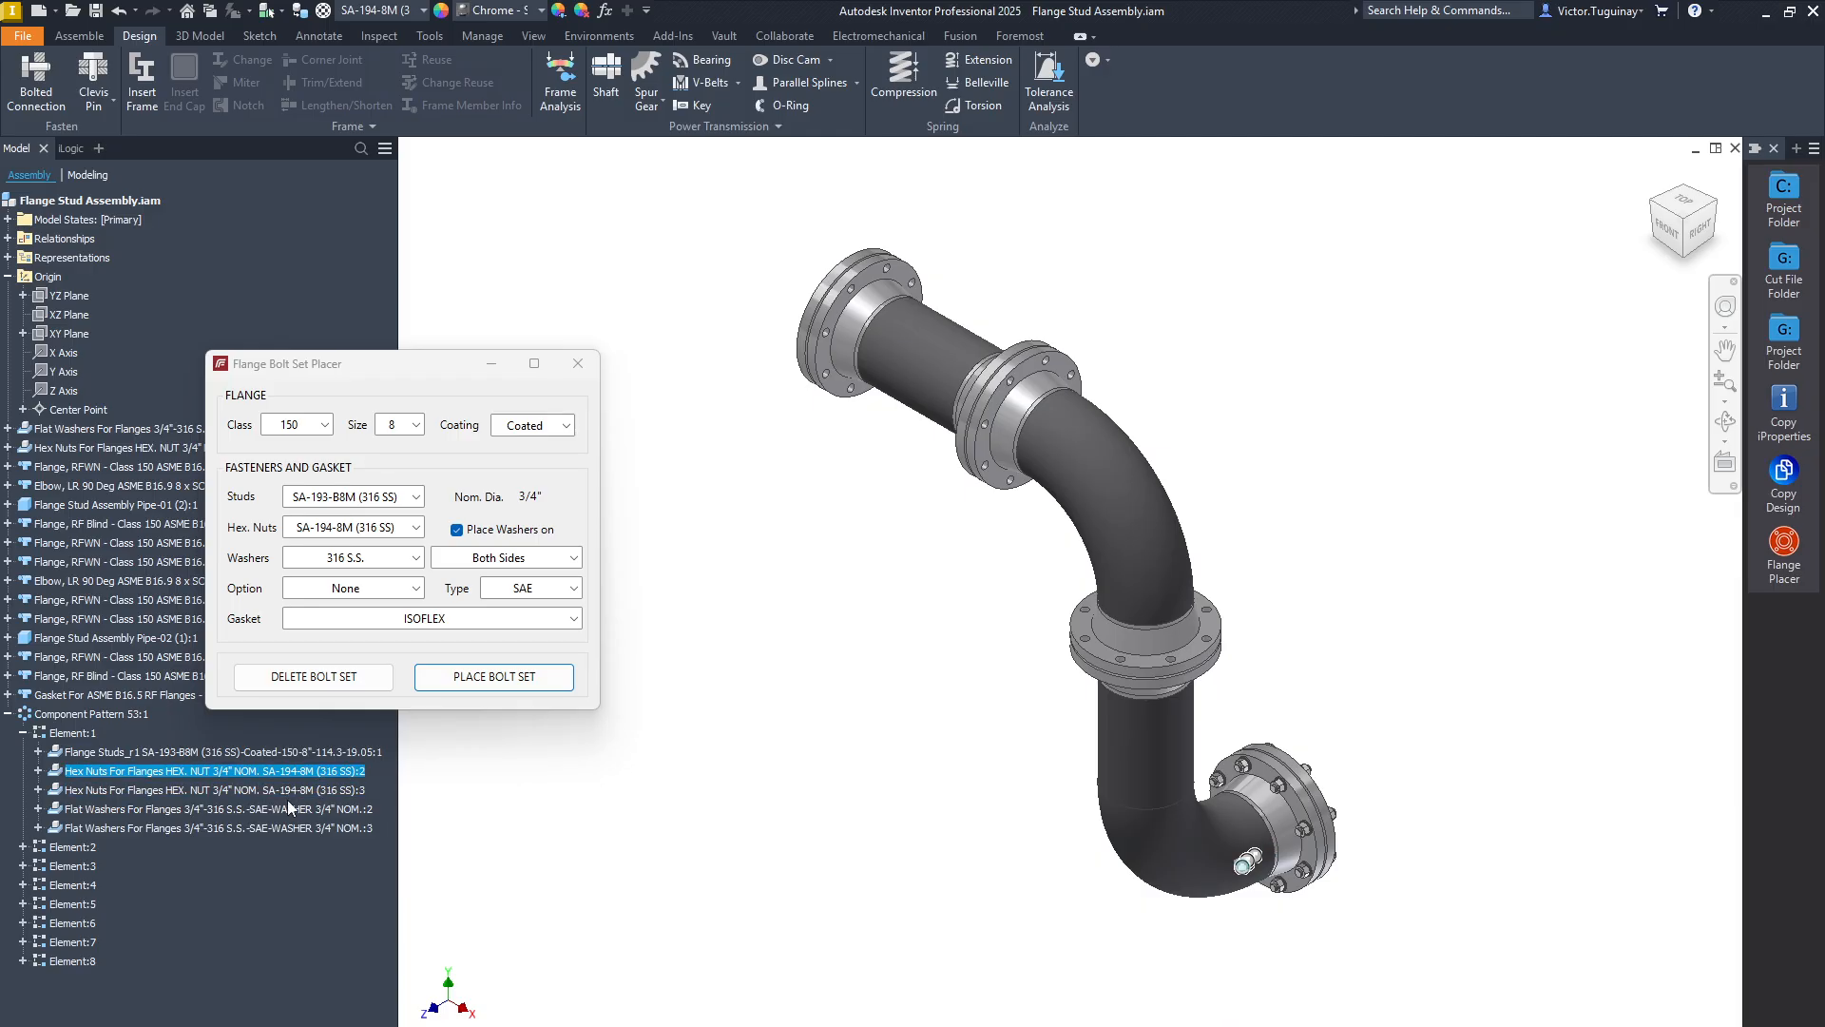
Place the same bolt set on the flange joint above the vertical pipe.
left_click(489, 678)
scroll(1145, 609, "up", 5)
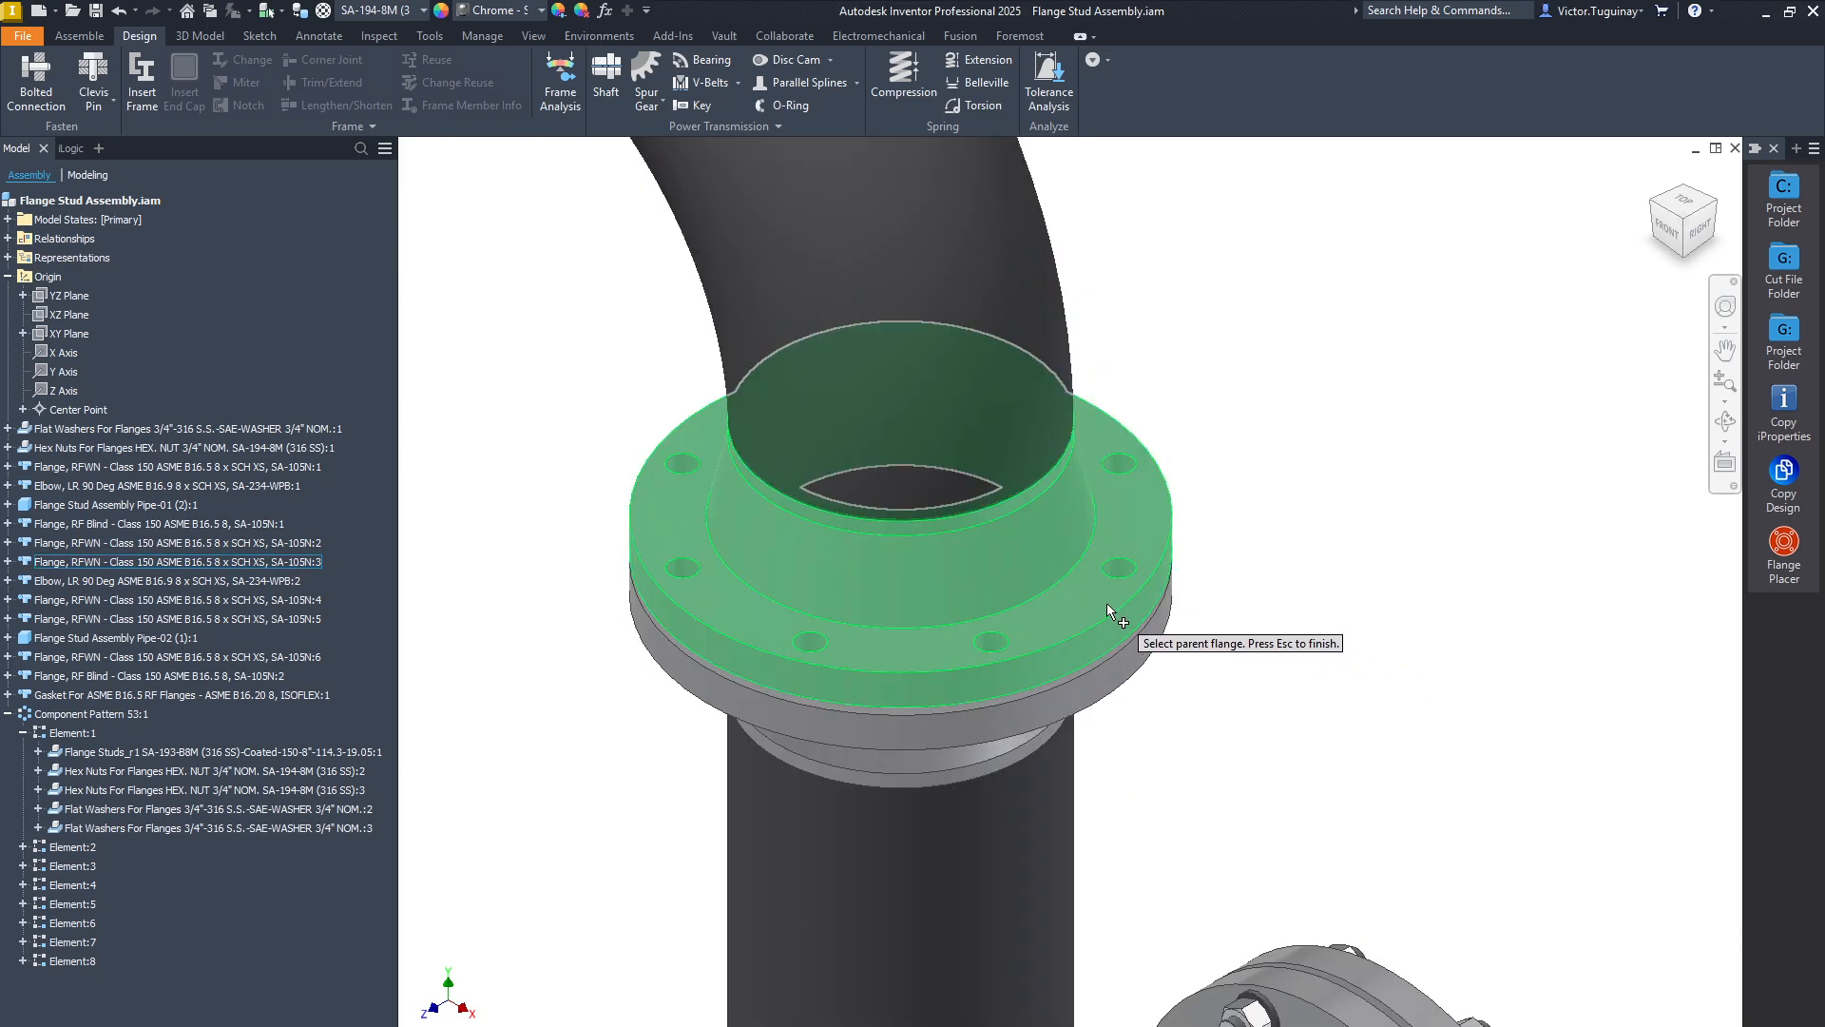
left_click(1106, 603)
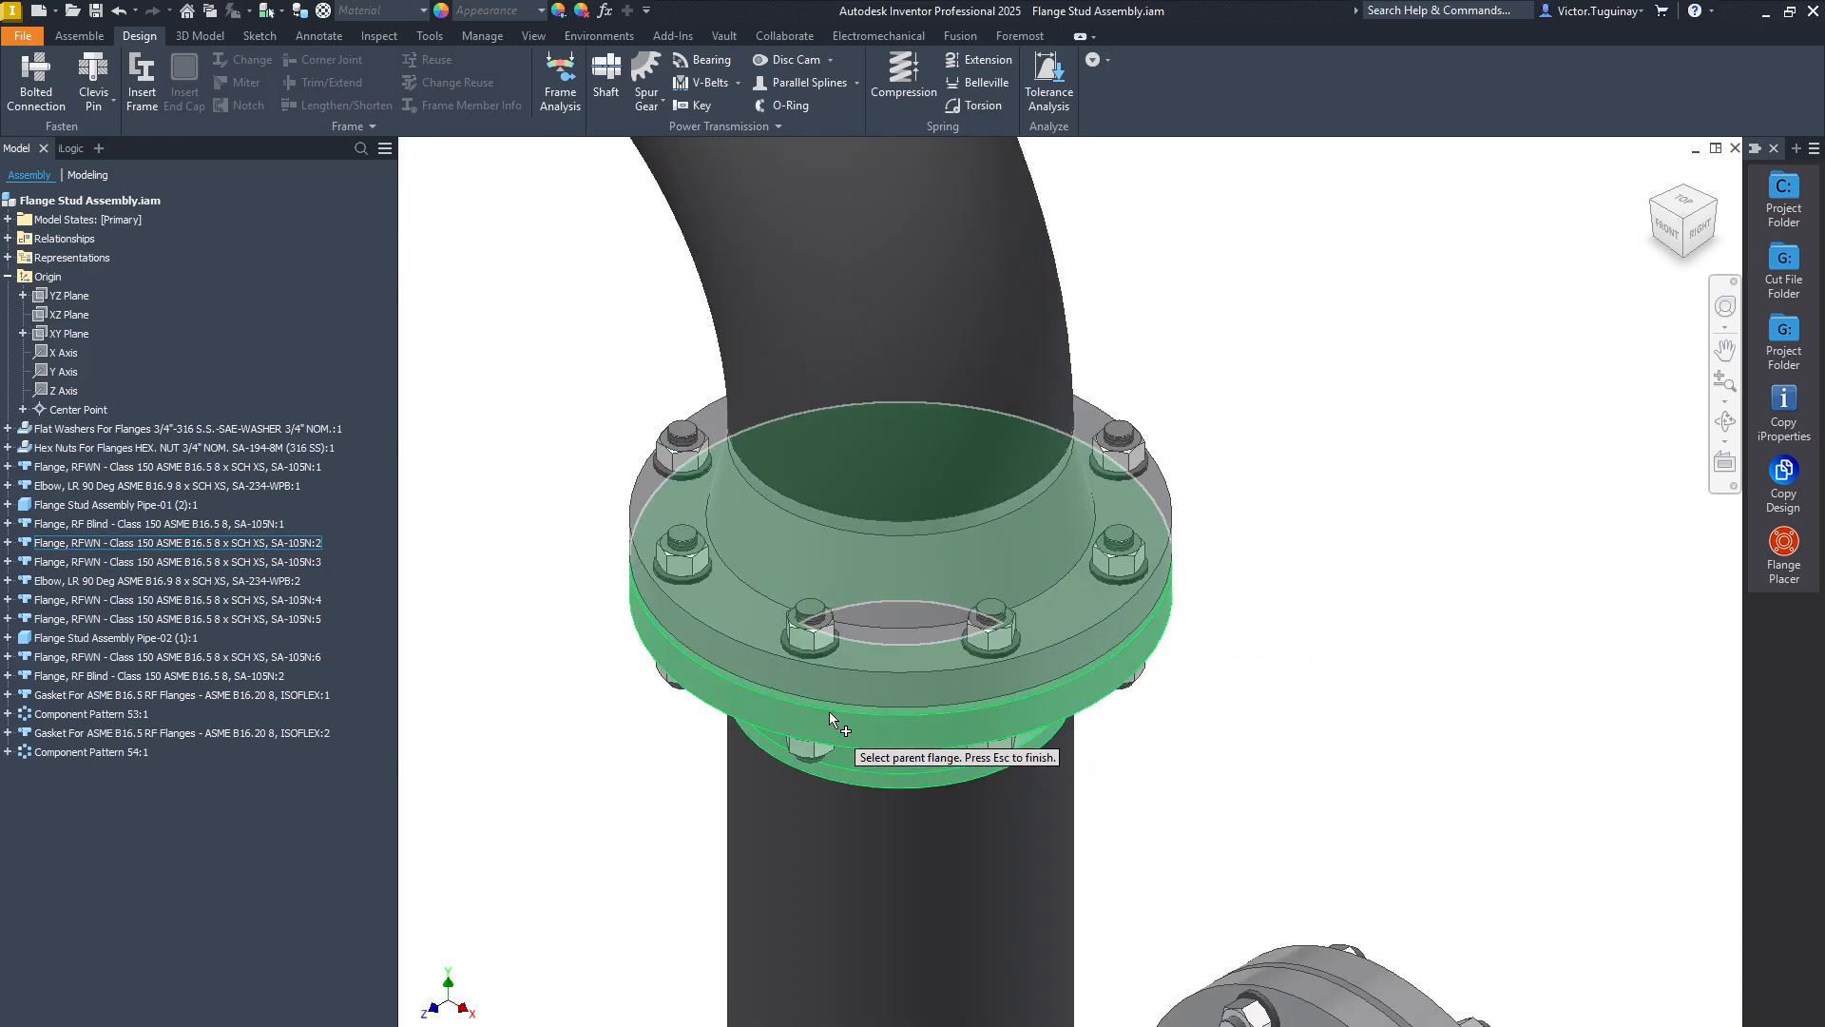
Place bolt sets on the two remaining flange joints of the upper horizontal pipe and finish the placement.
scroll(969, 530, "down", 5)
scroll(1046, 363, "down", 3)
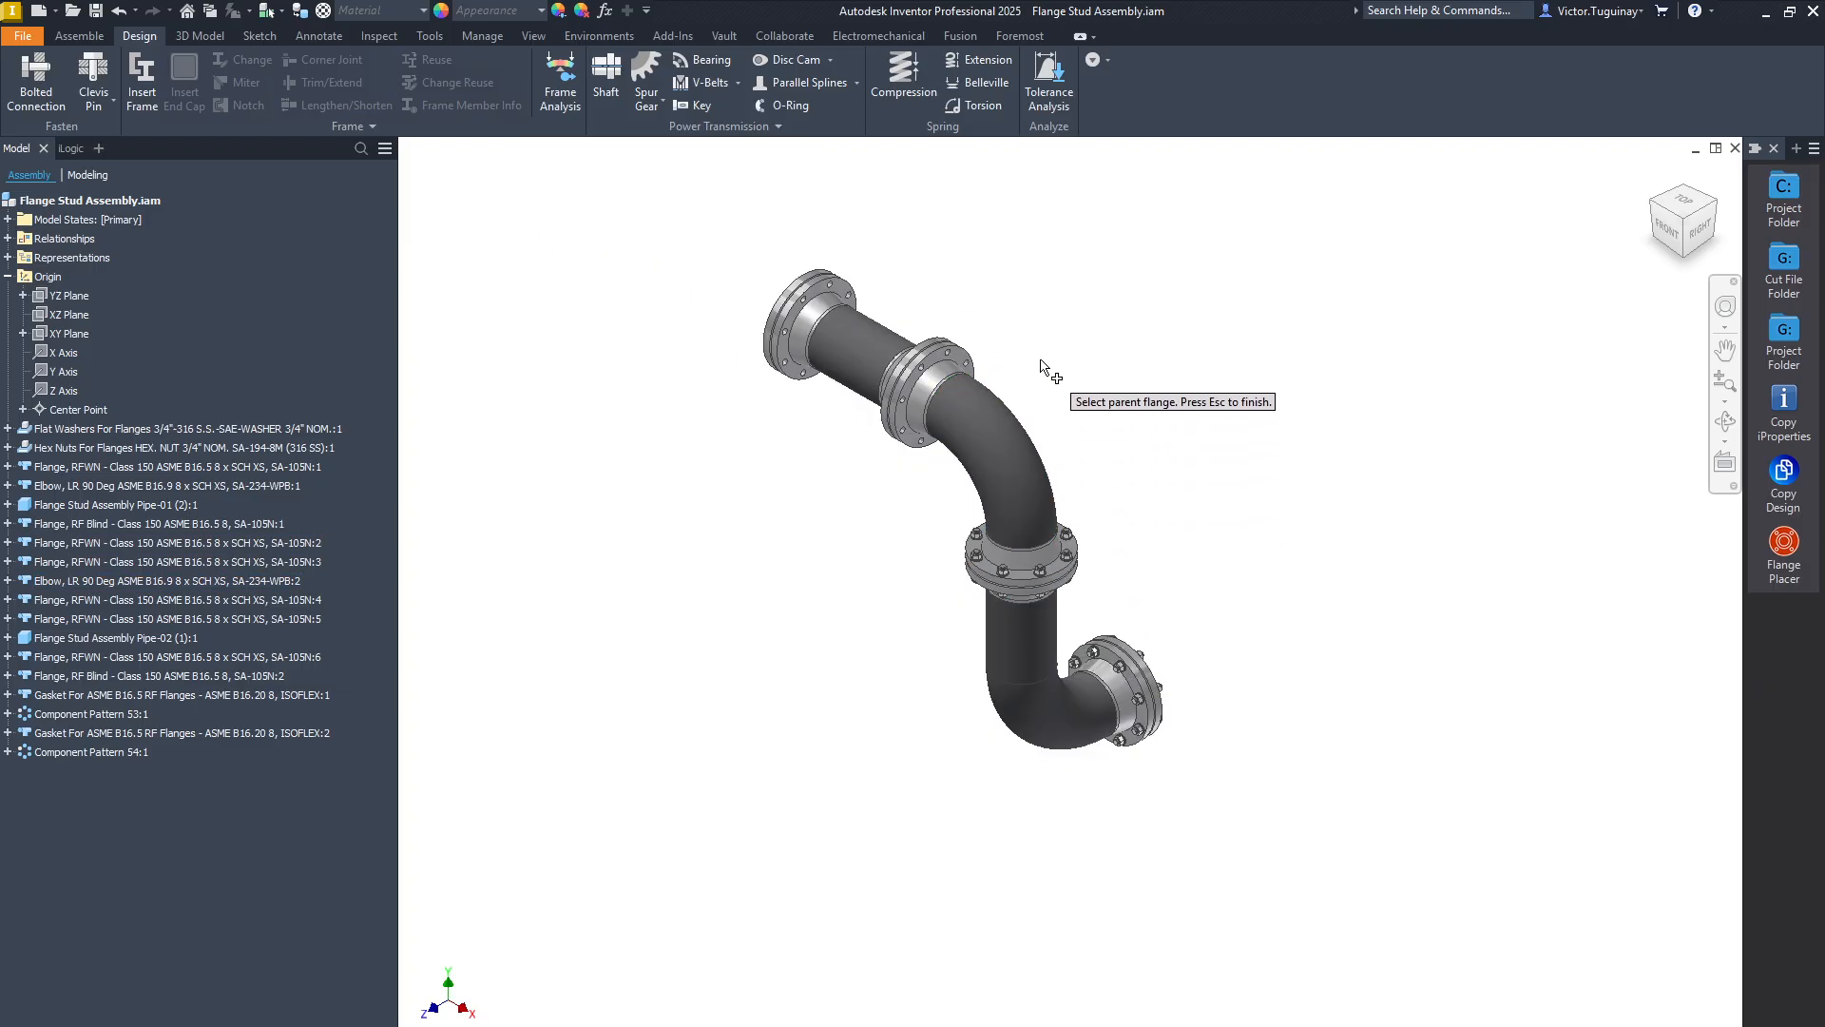
scroll(1022, 337, "up", 5)
scroll(1014, 332, "up", 3)
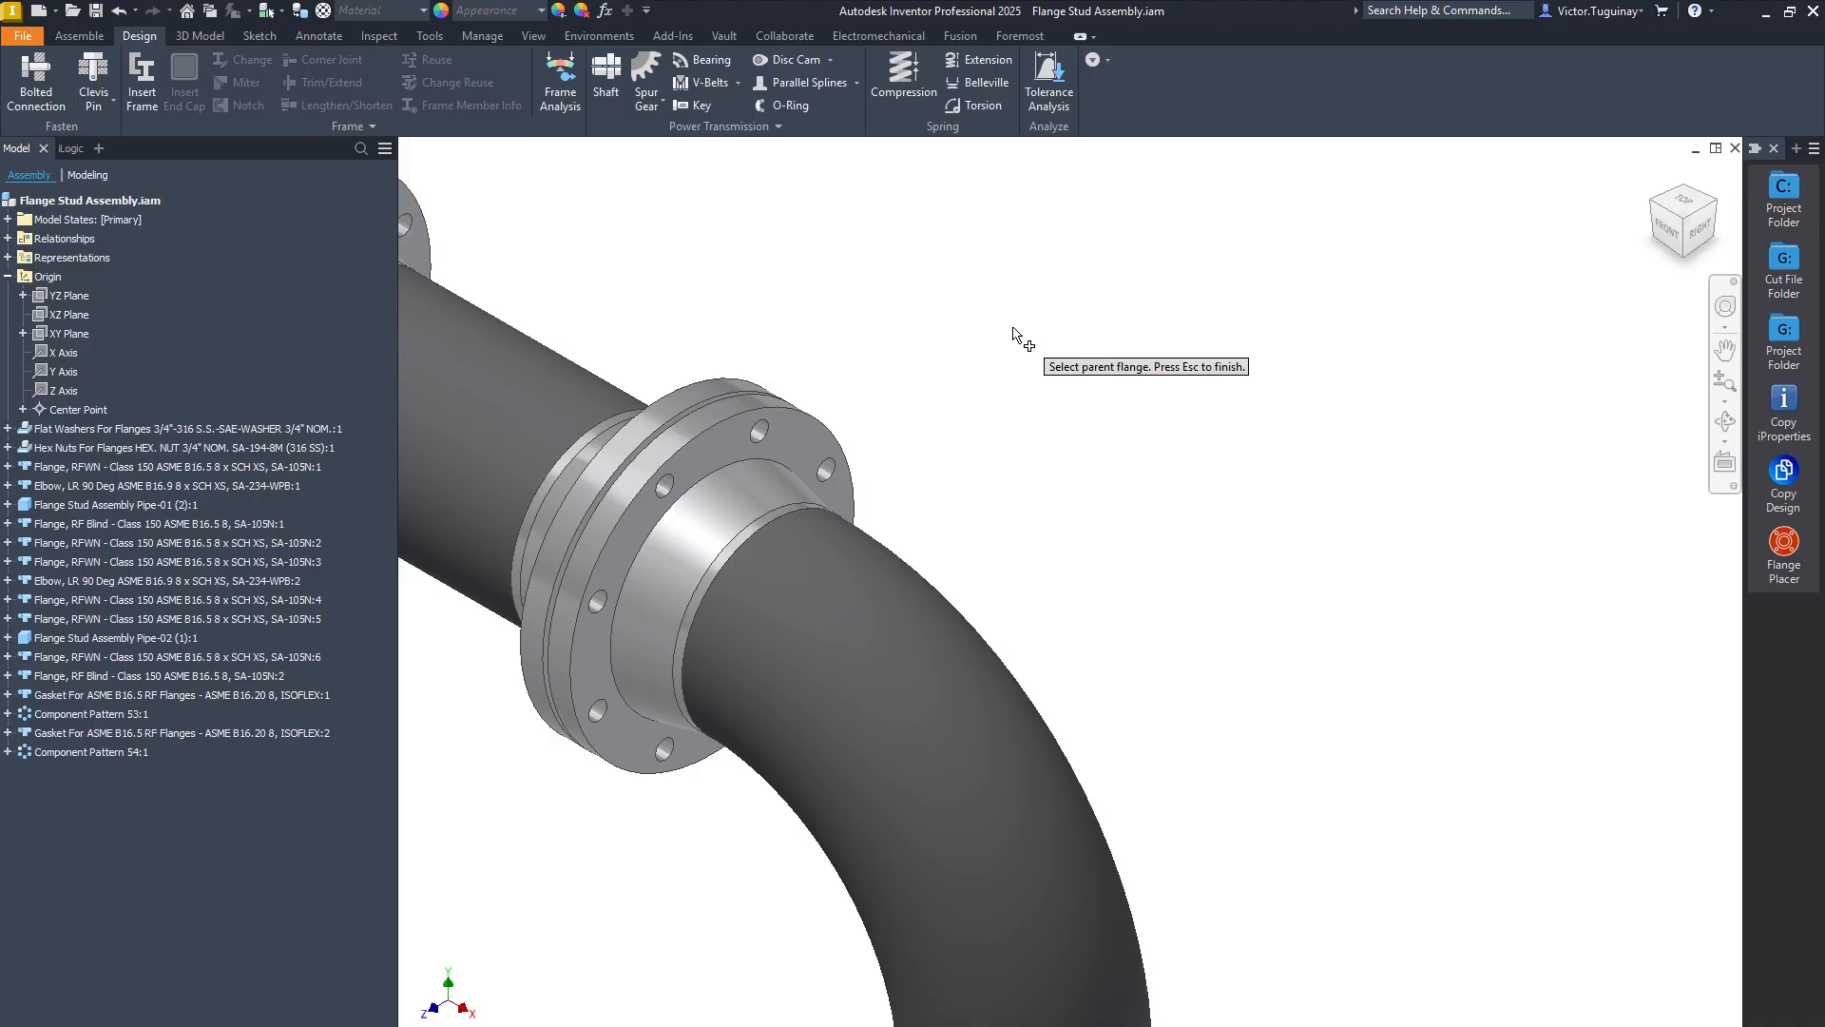
scroll(1013, 330, "down", 4)
left_click(853, 391)
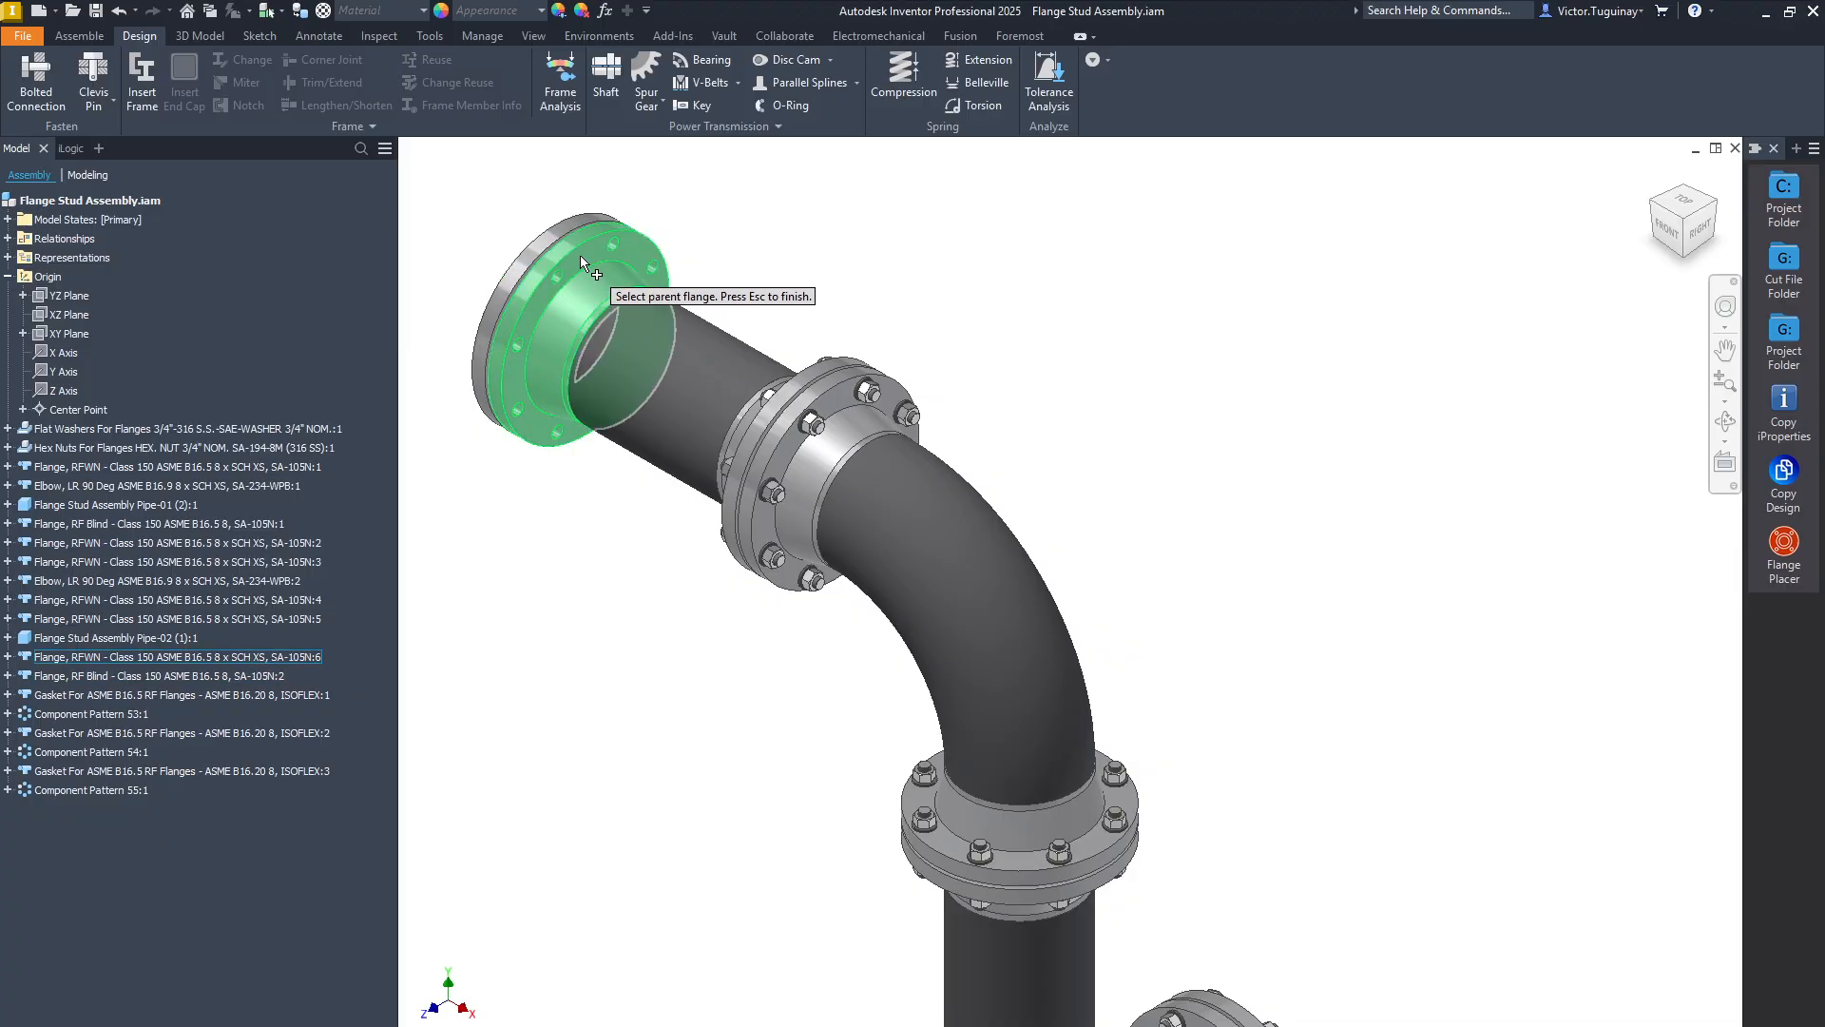
key("Escape")
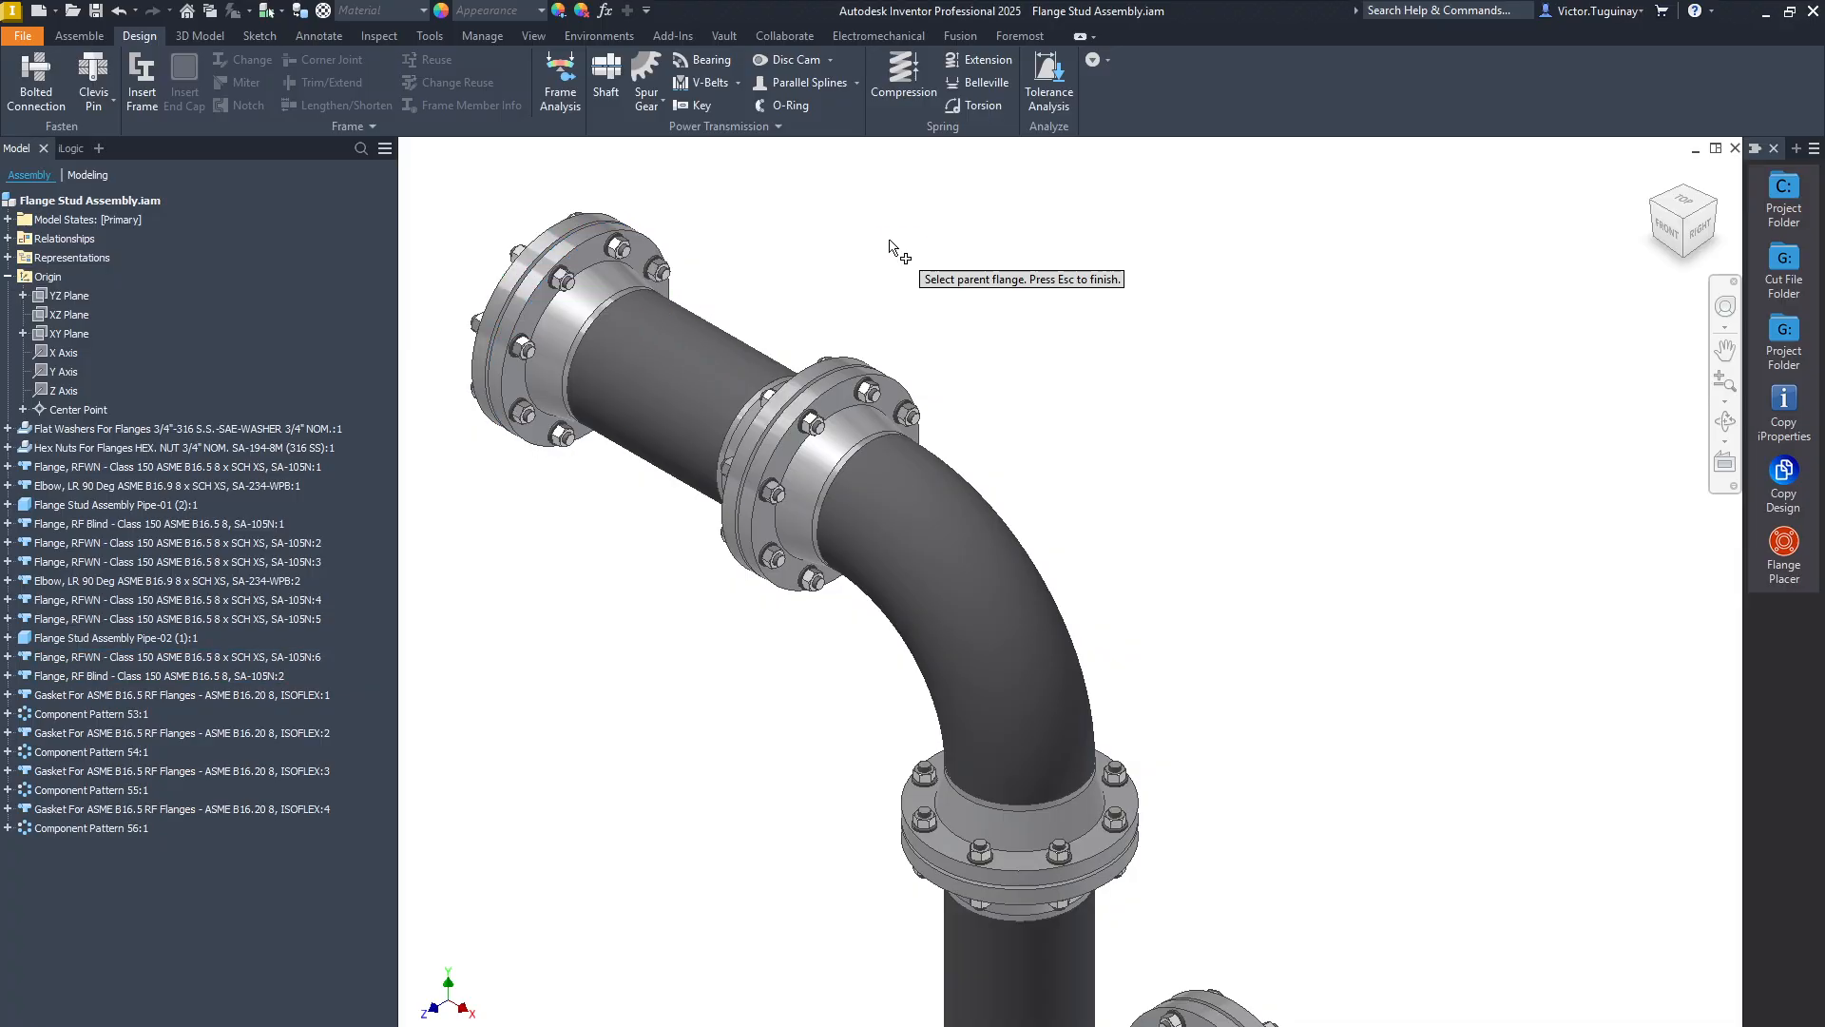
scroll(884, 285, "down", 2)
key("Escape")
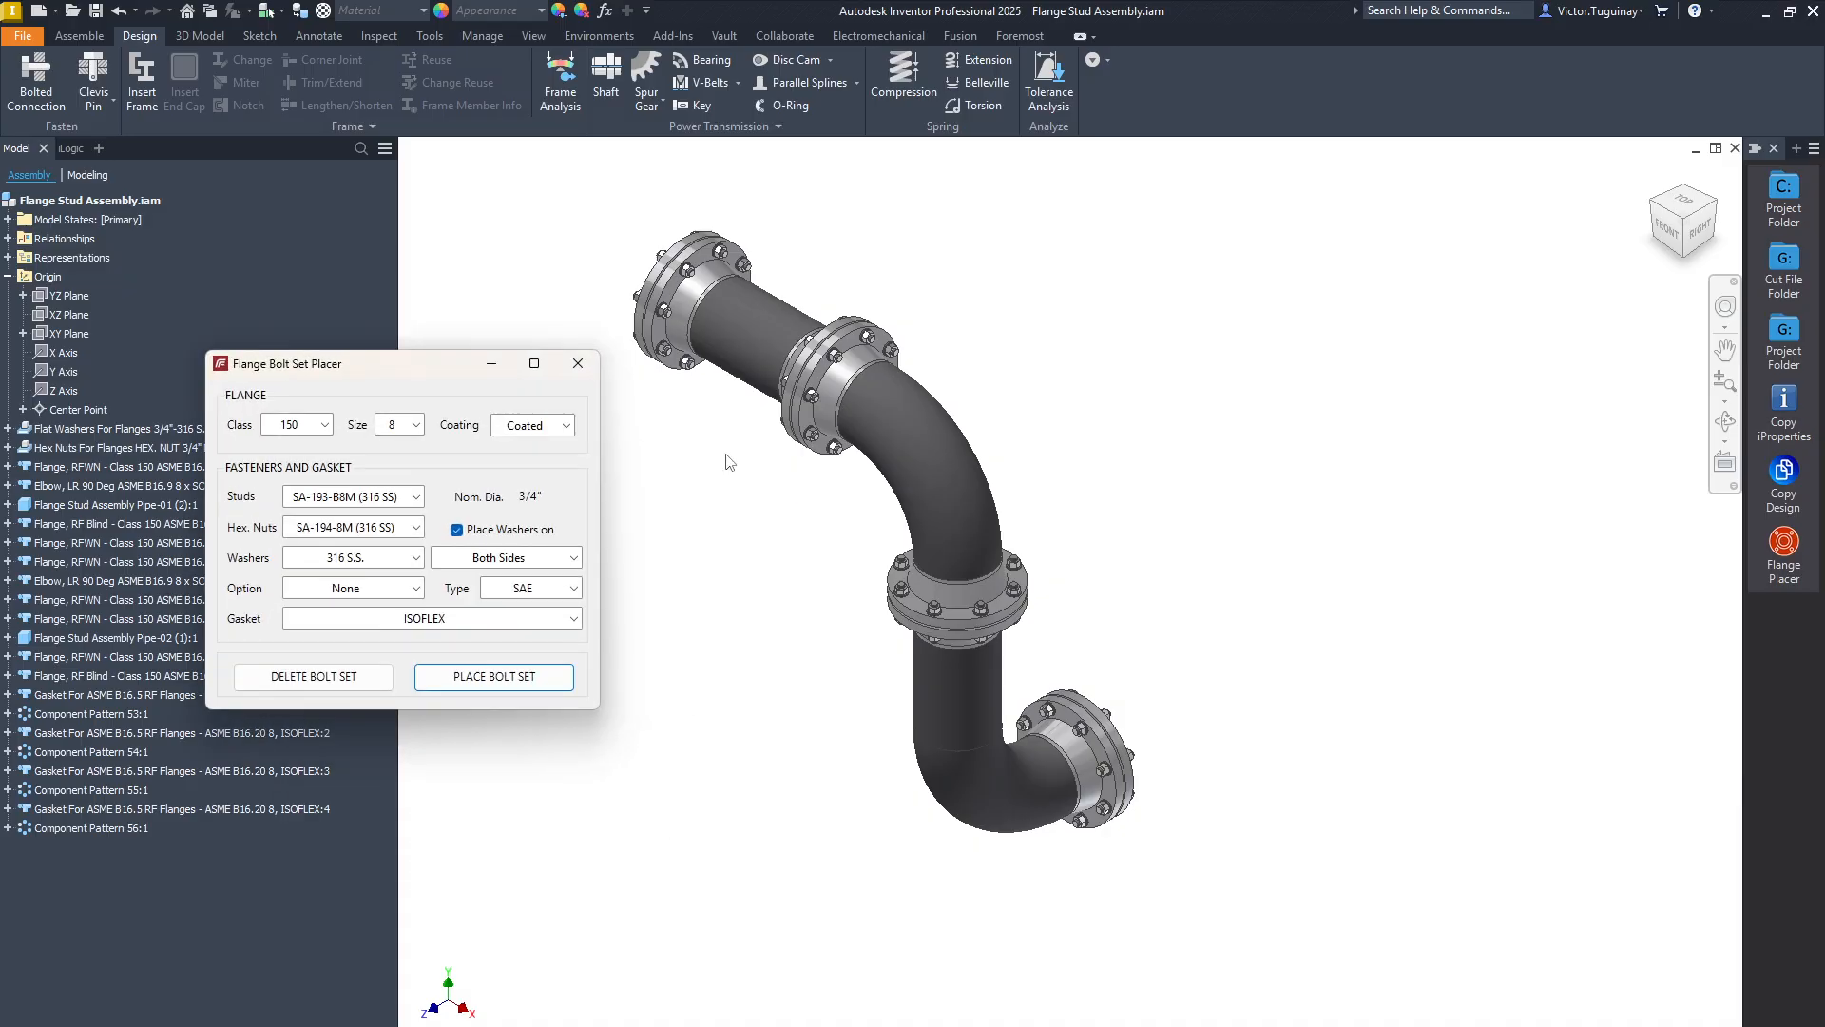
Inspect the bolt set on the vertical pipe's flange joint from the right and at an angle.
left_click_drag(440, 384, 333, 321)
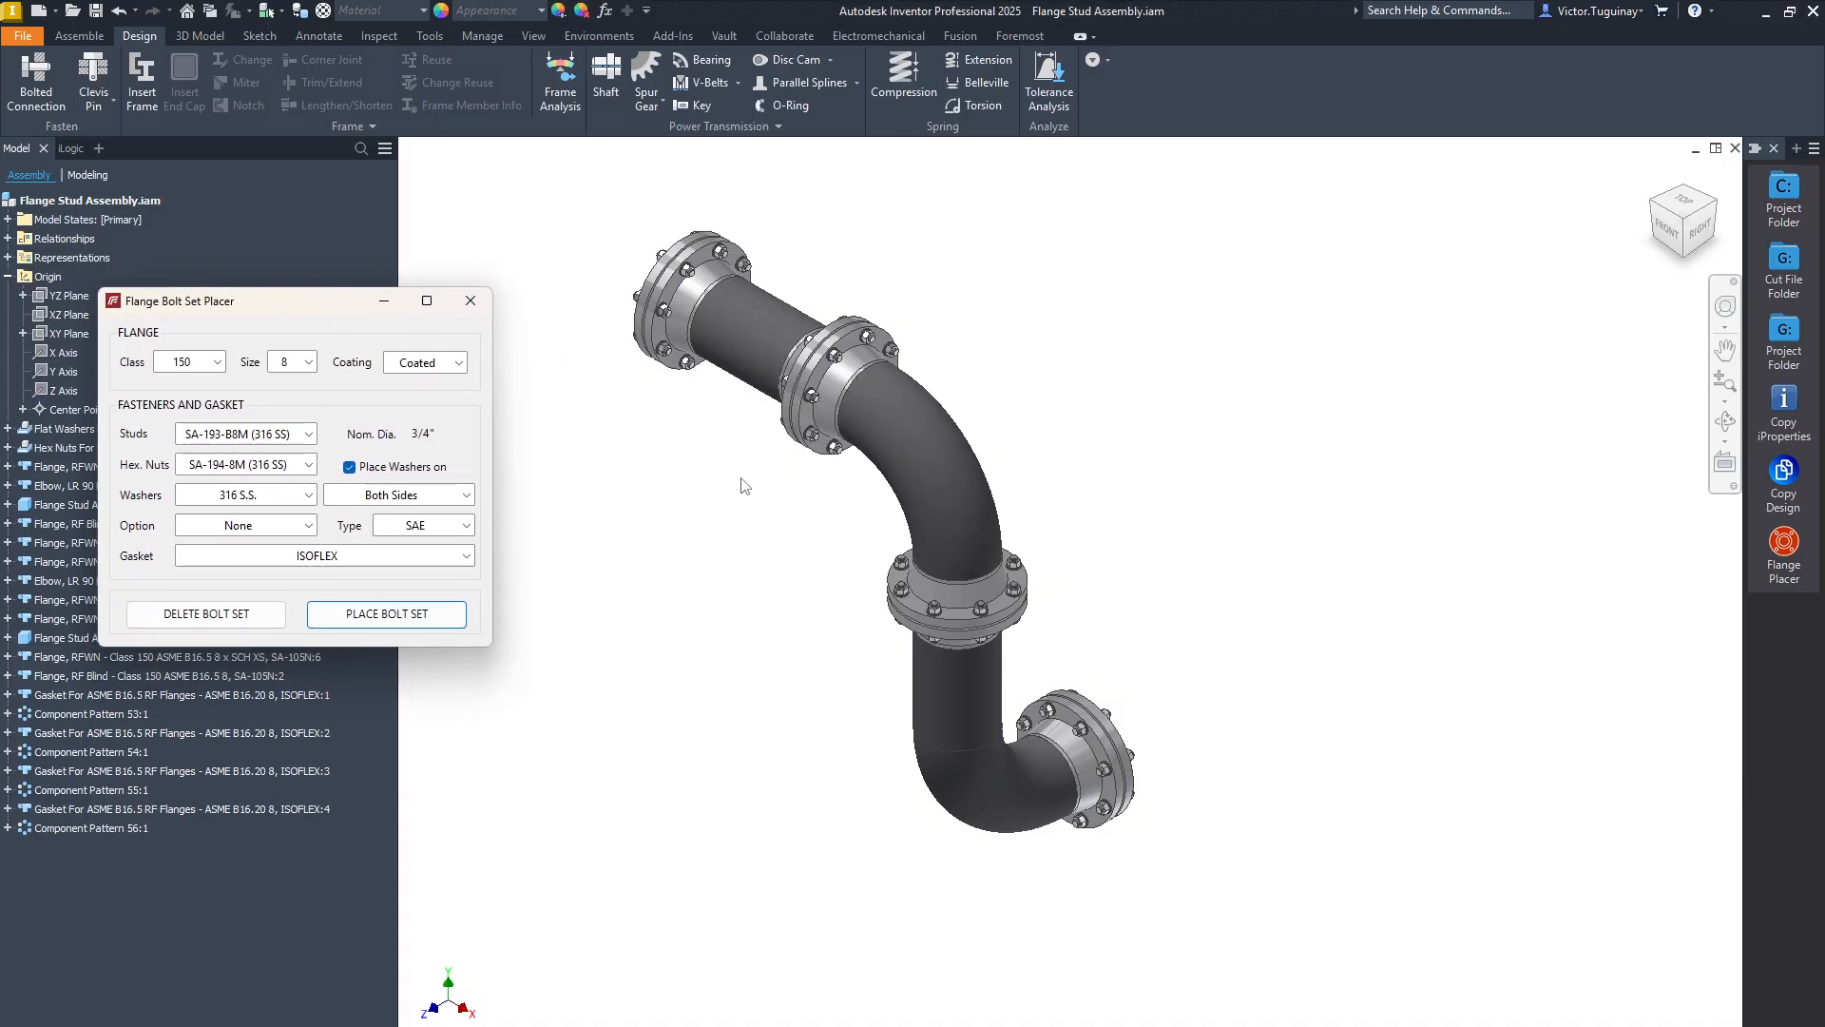
scroll(931, 608, "up", 5)
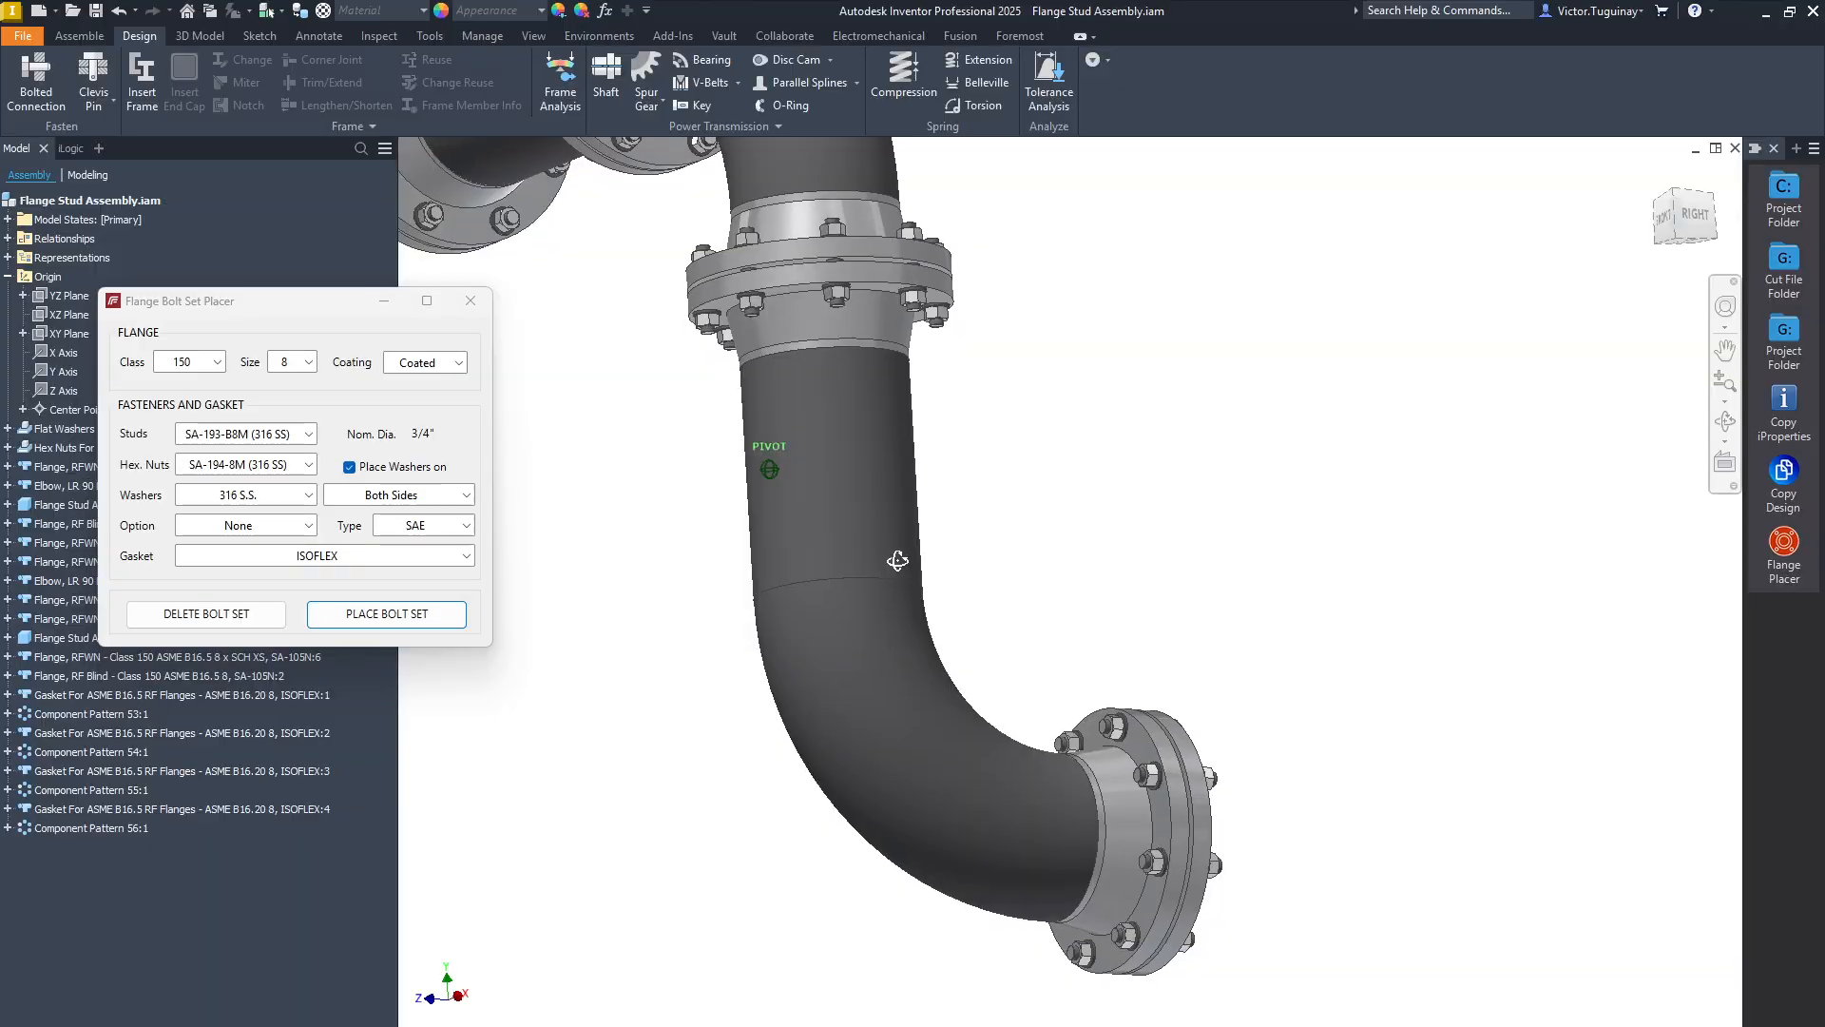
scroll(909, 464, "up", 4)
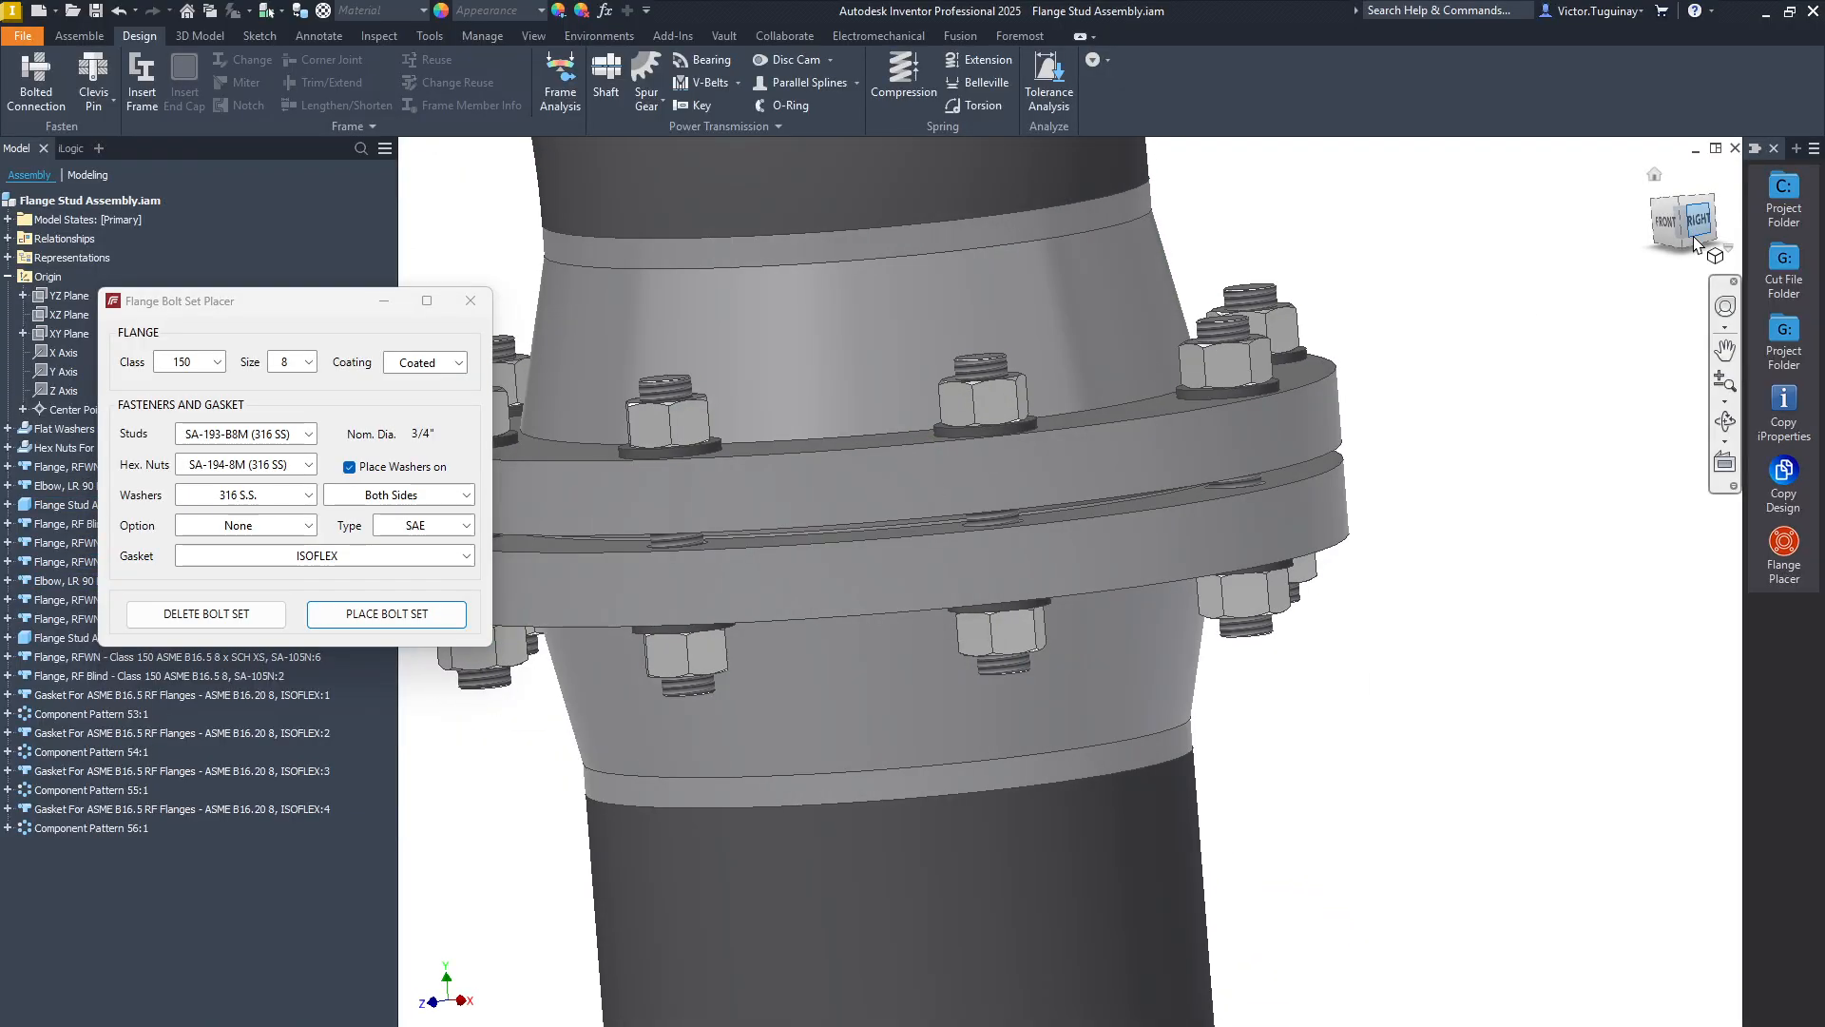
left_click(1695, 220)
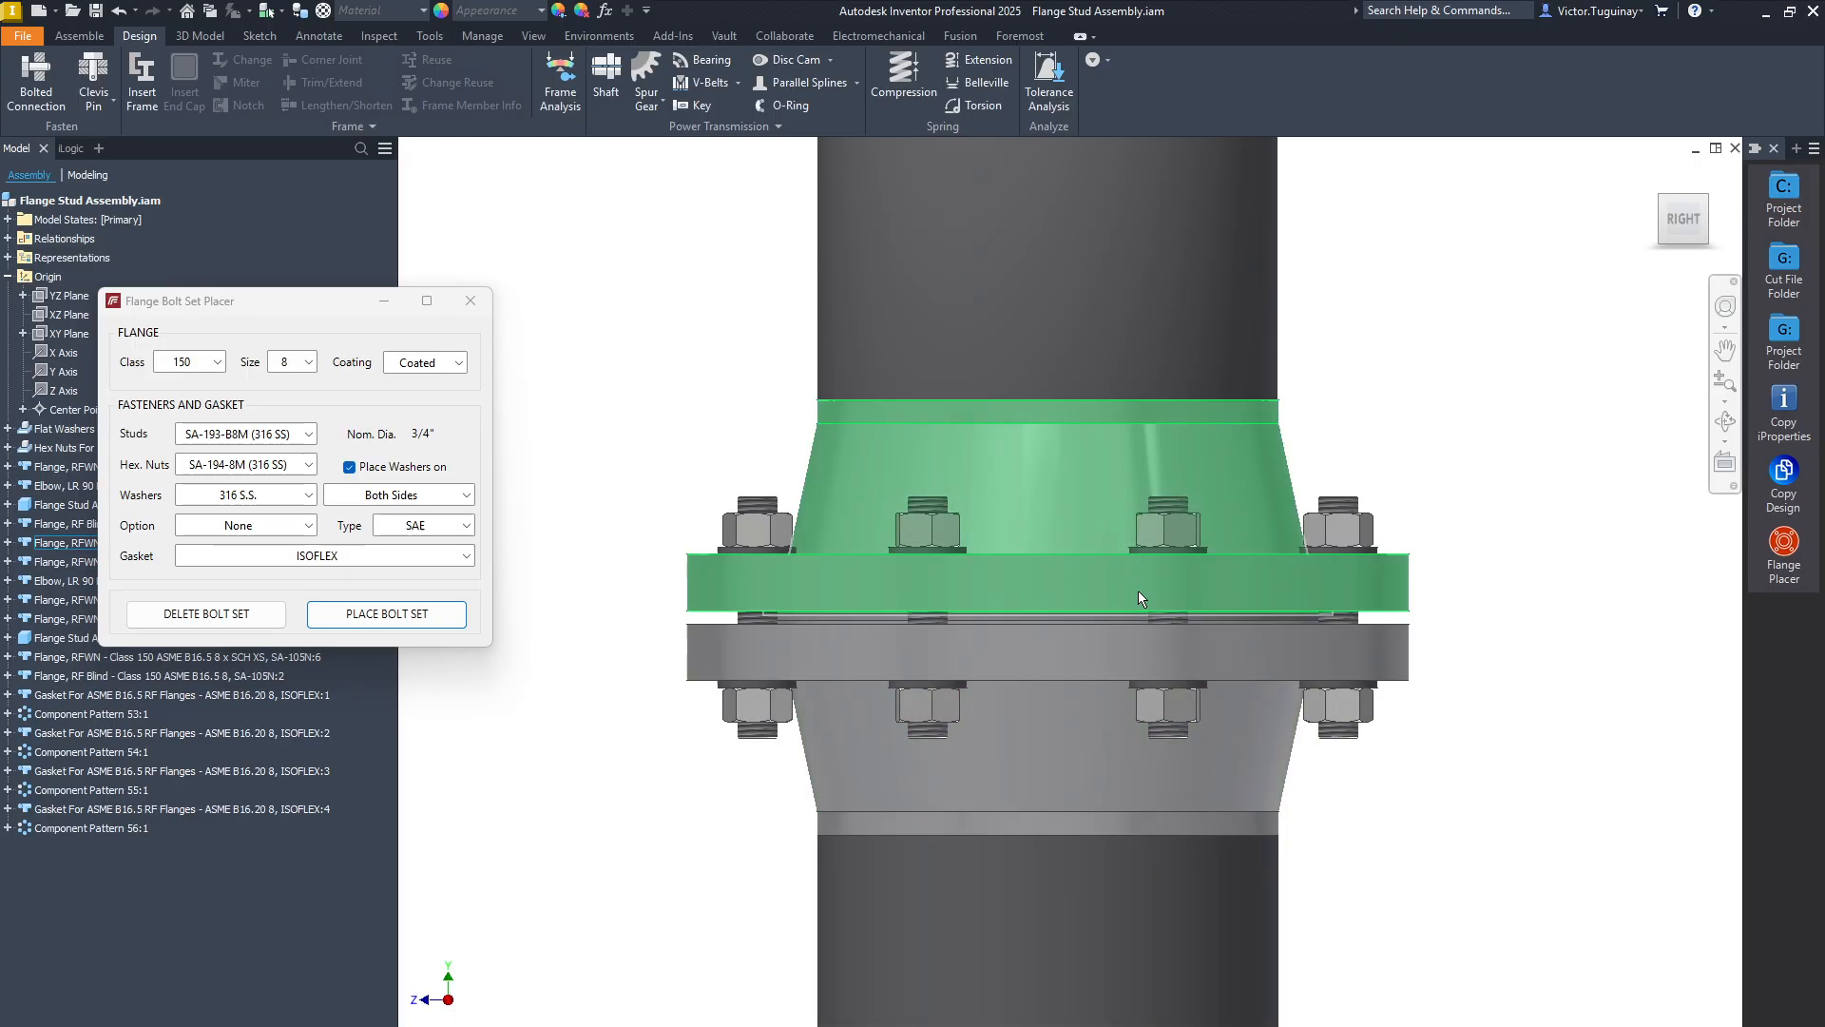
middle_click_drag(1157, 577, 1194, 620, "shift")
scroll(998, 518, "down", 5)
scroll(1190, 637, "up", 6)
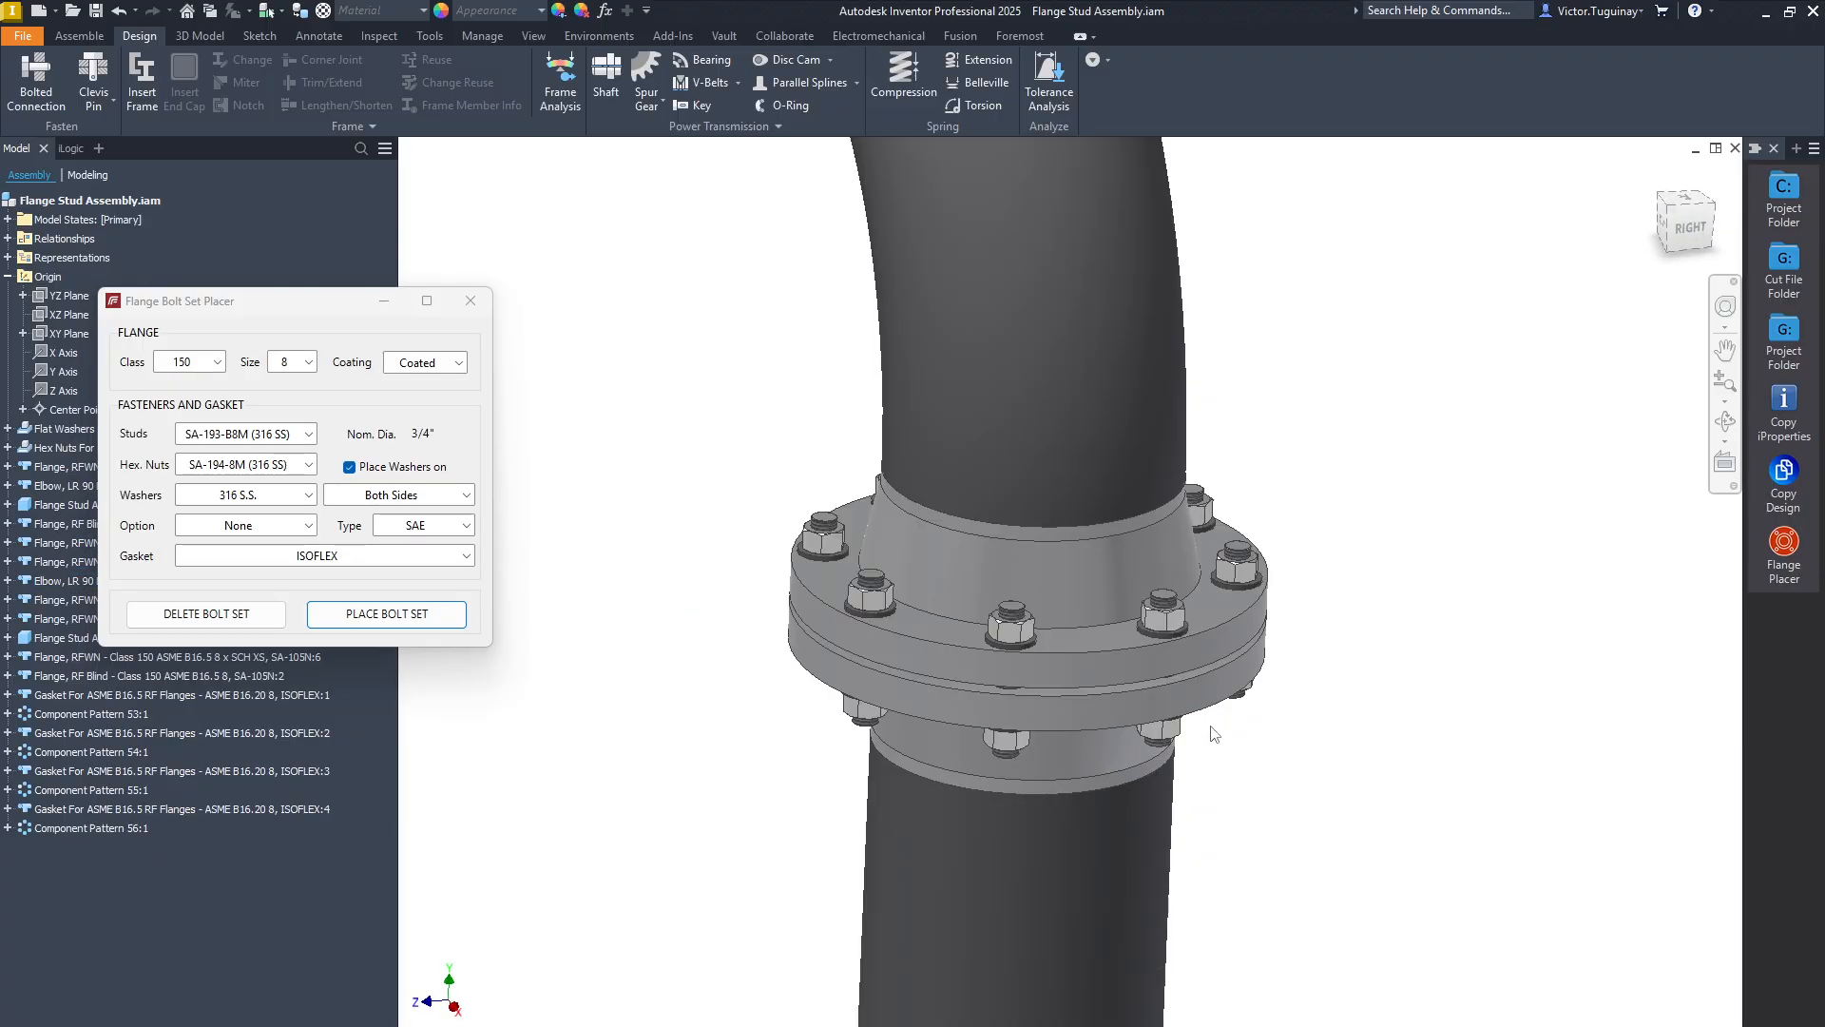
Delete the bolt set pattern from the flange joint above the vertical pipe.
left_click(219, 614)
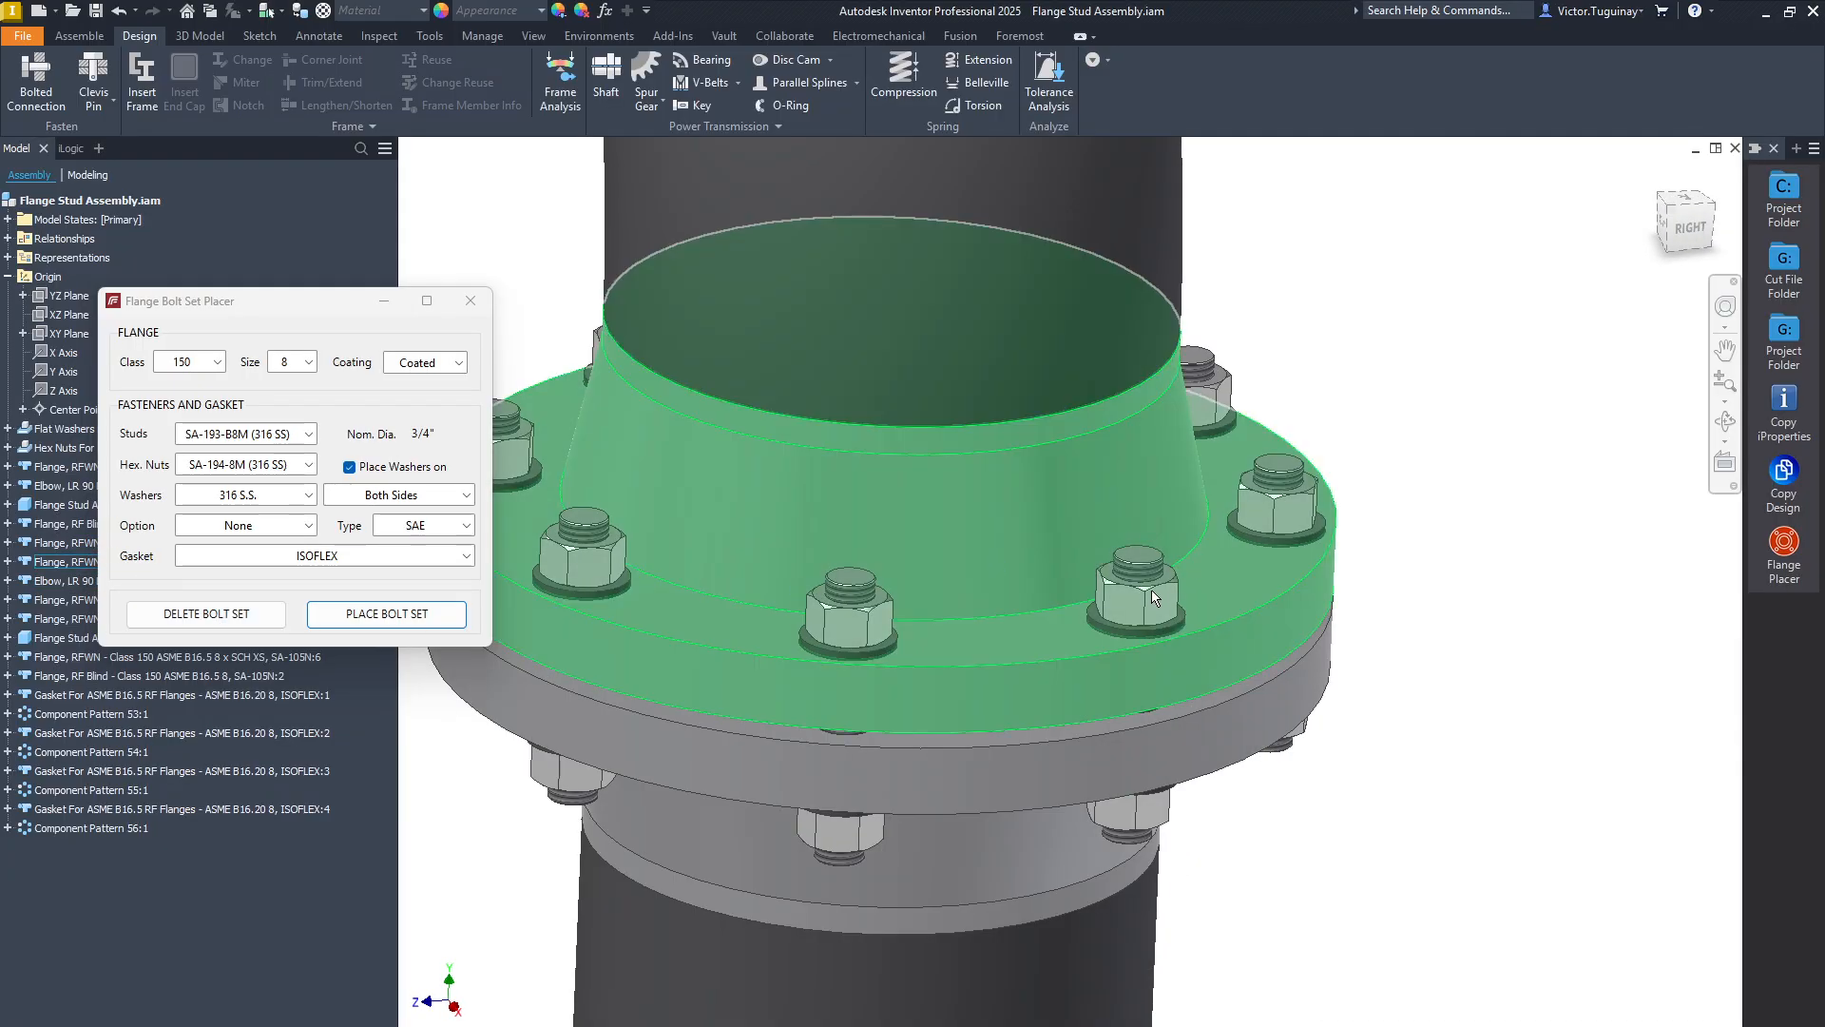
left_click(1198, 370)
scroll(1344, 300, "down", 3)
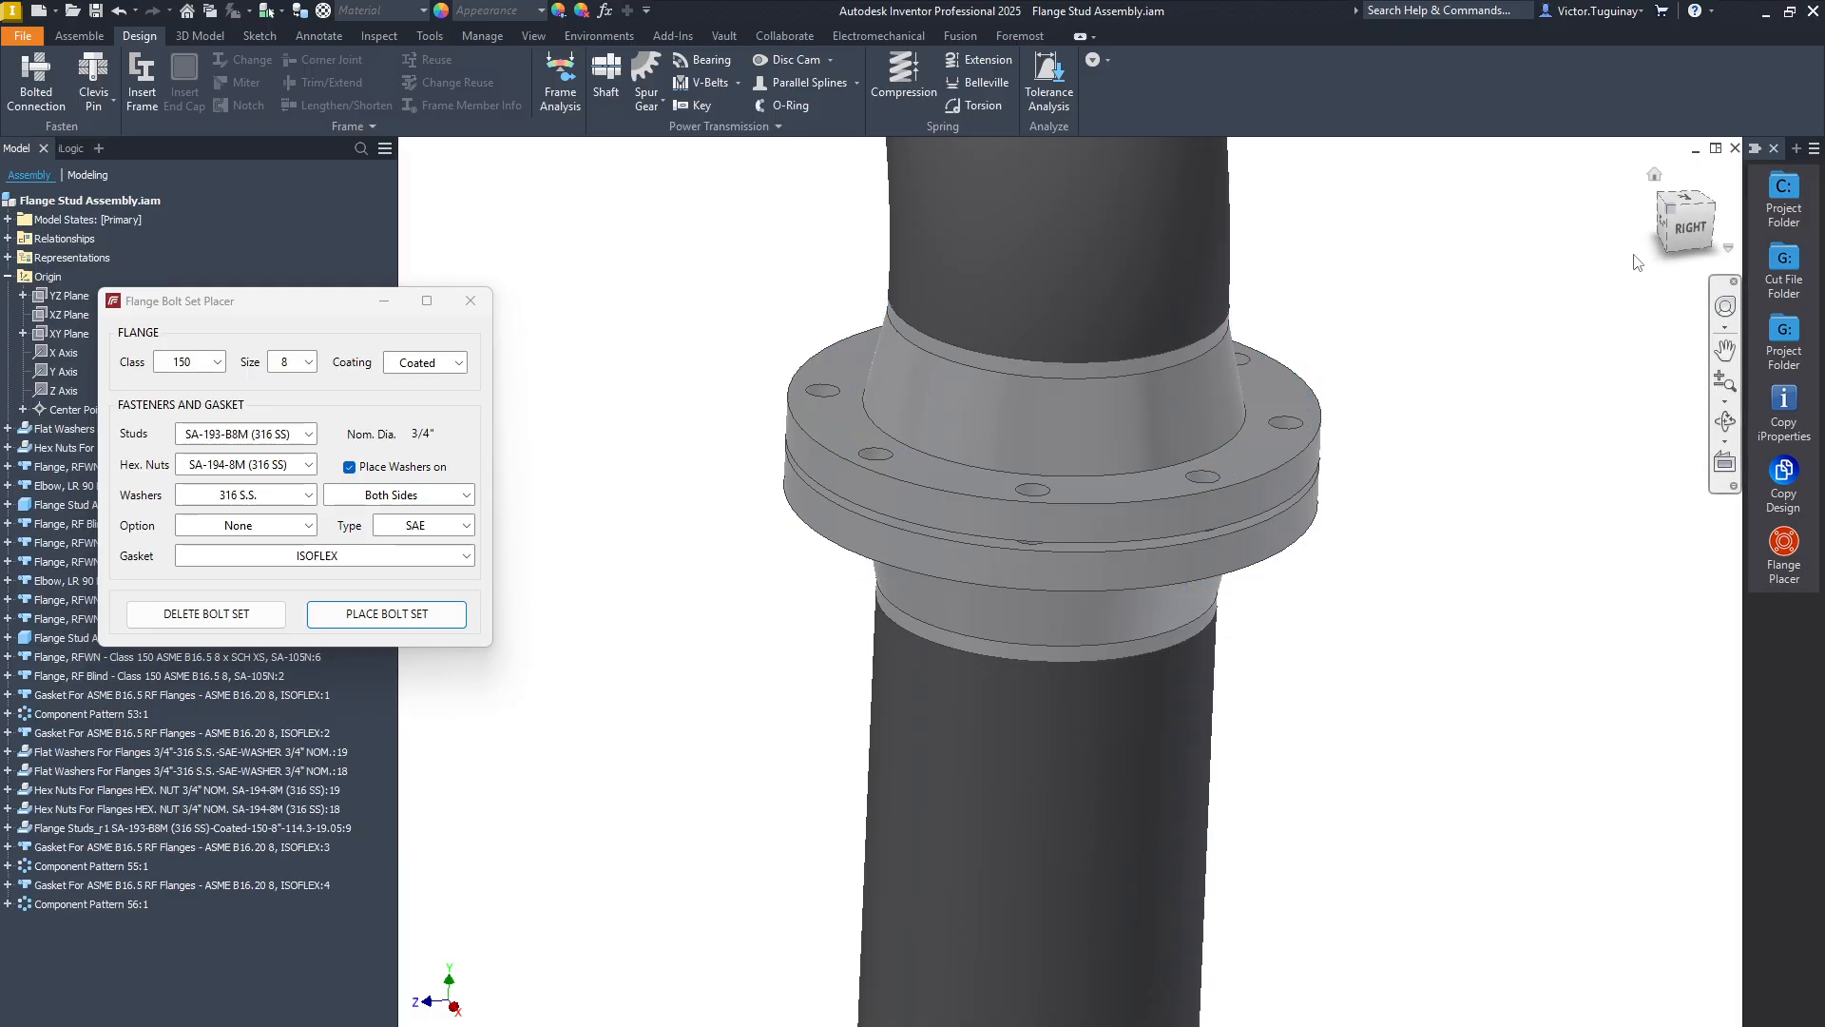
Delete the leftover stud, hex nuts and washers on the vertical pipe's flange joint, keeping its gasket.
left_click(1668, 228)
scroll(1177, 576, "up", 5)
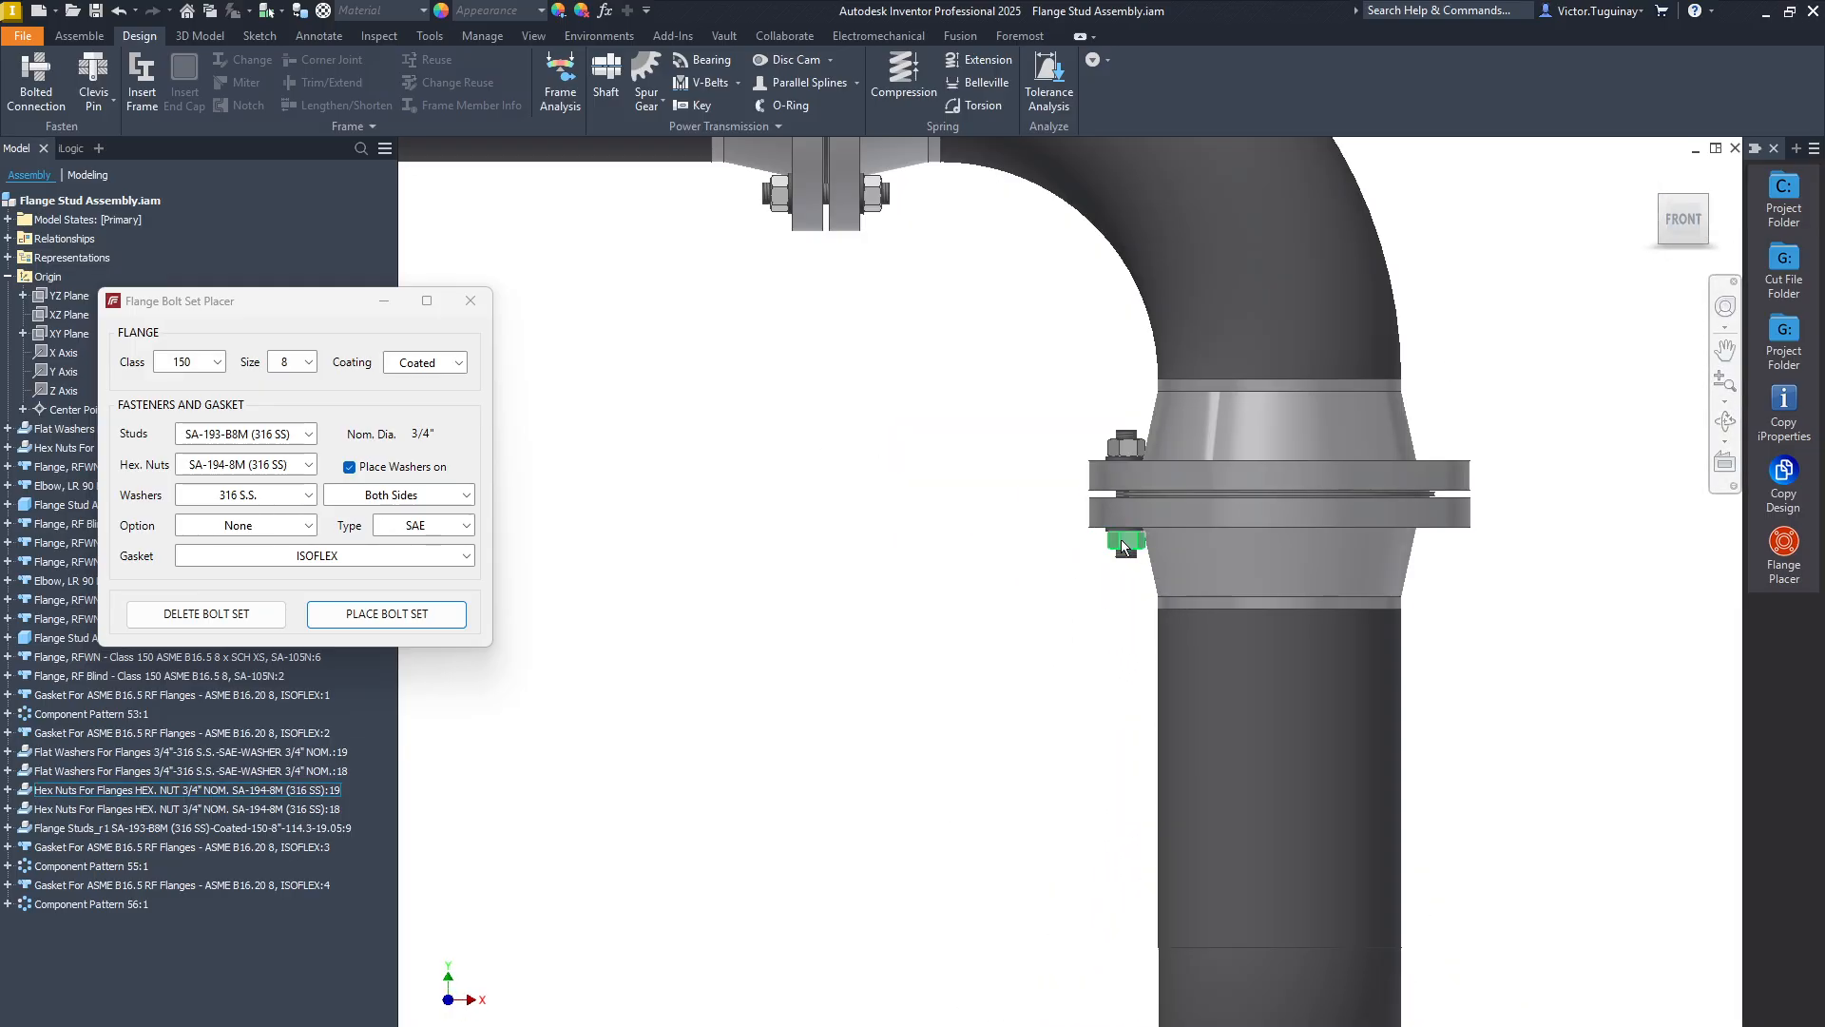
left_click_drag(1026, 413, 1154, 633)
key("Delete")
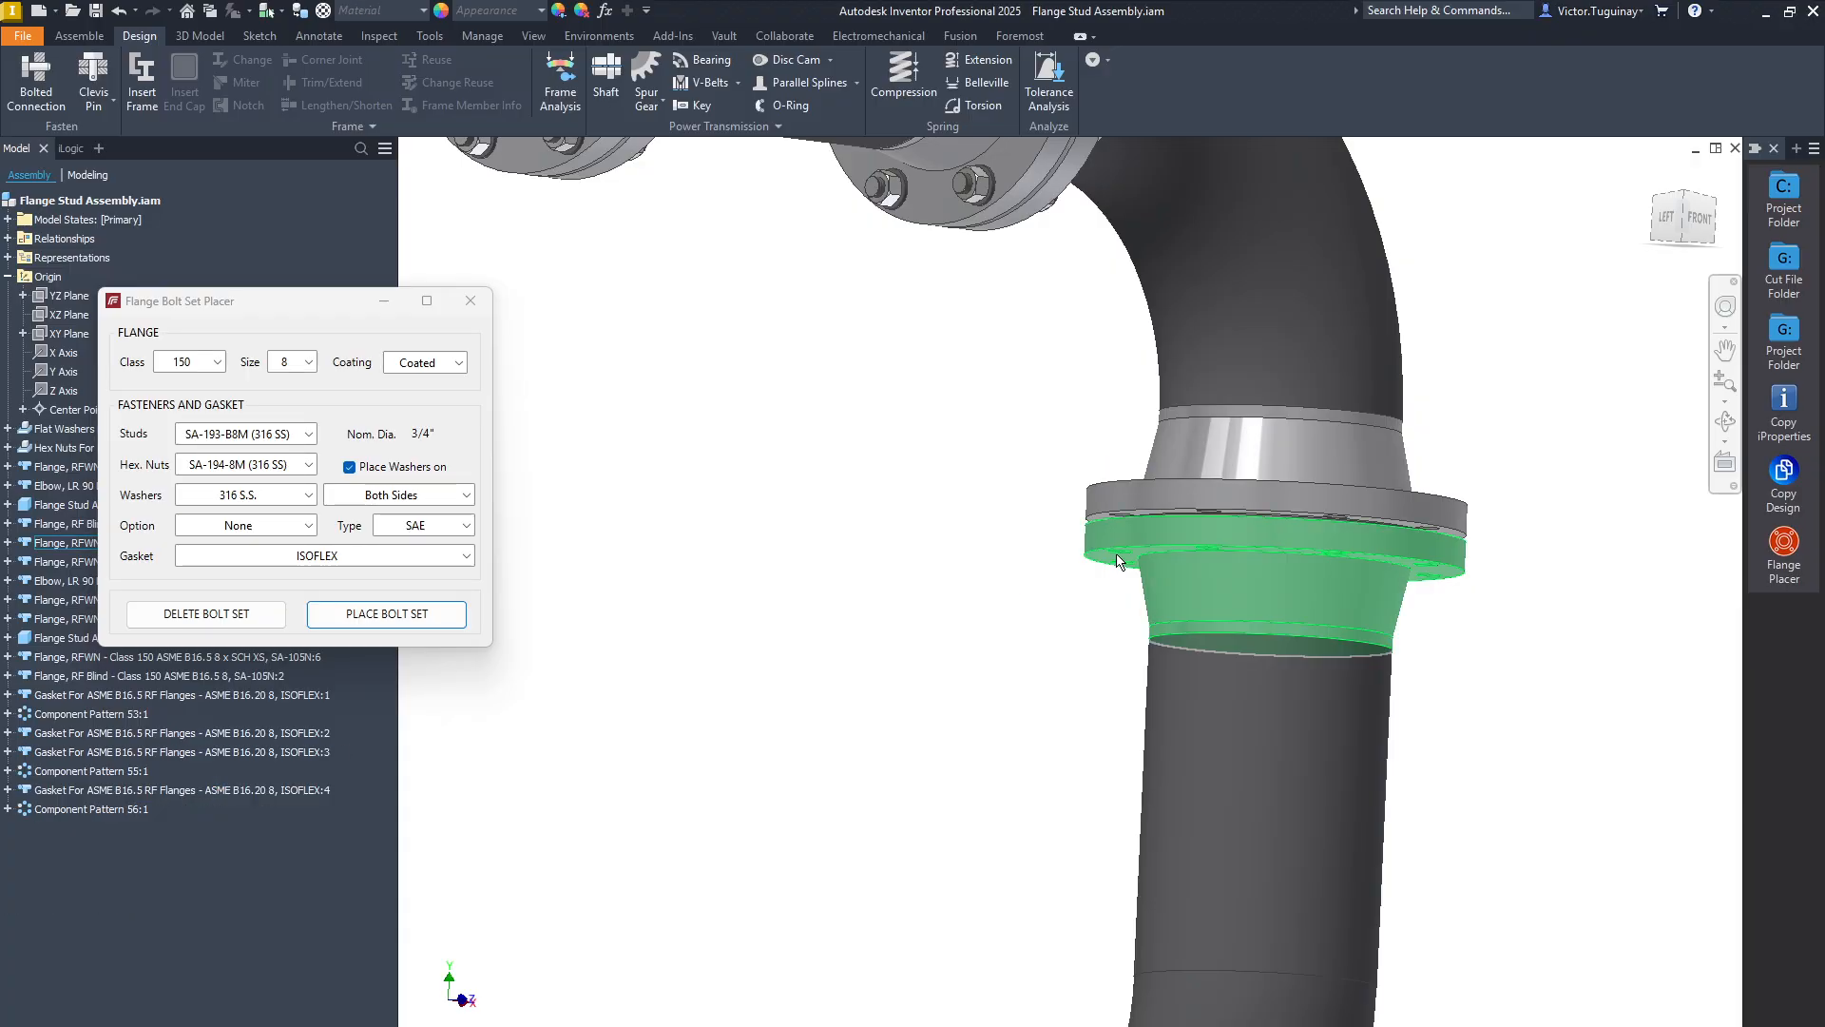
middle_click_drag(1094, 562, 1105, 570, "shift")
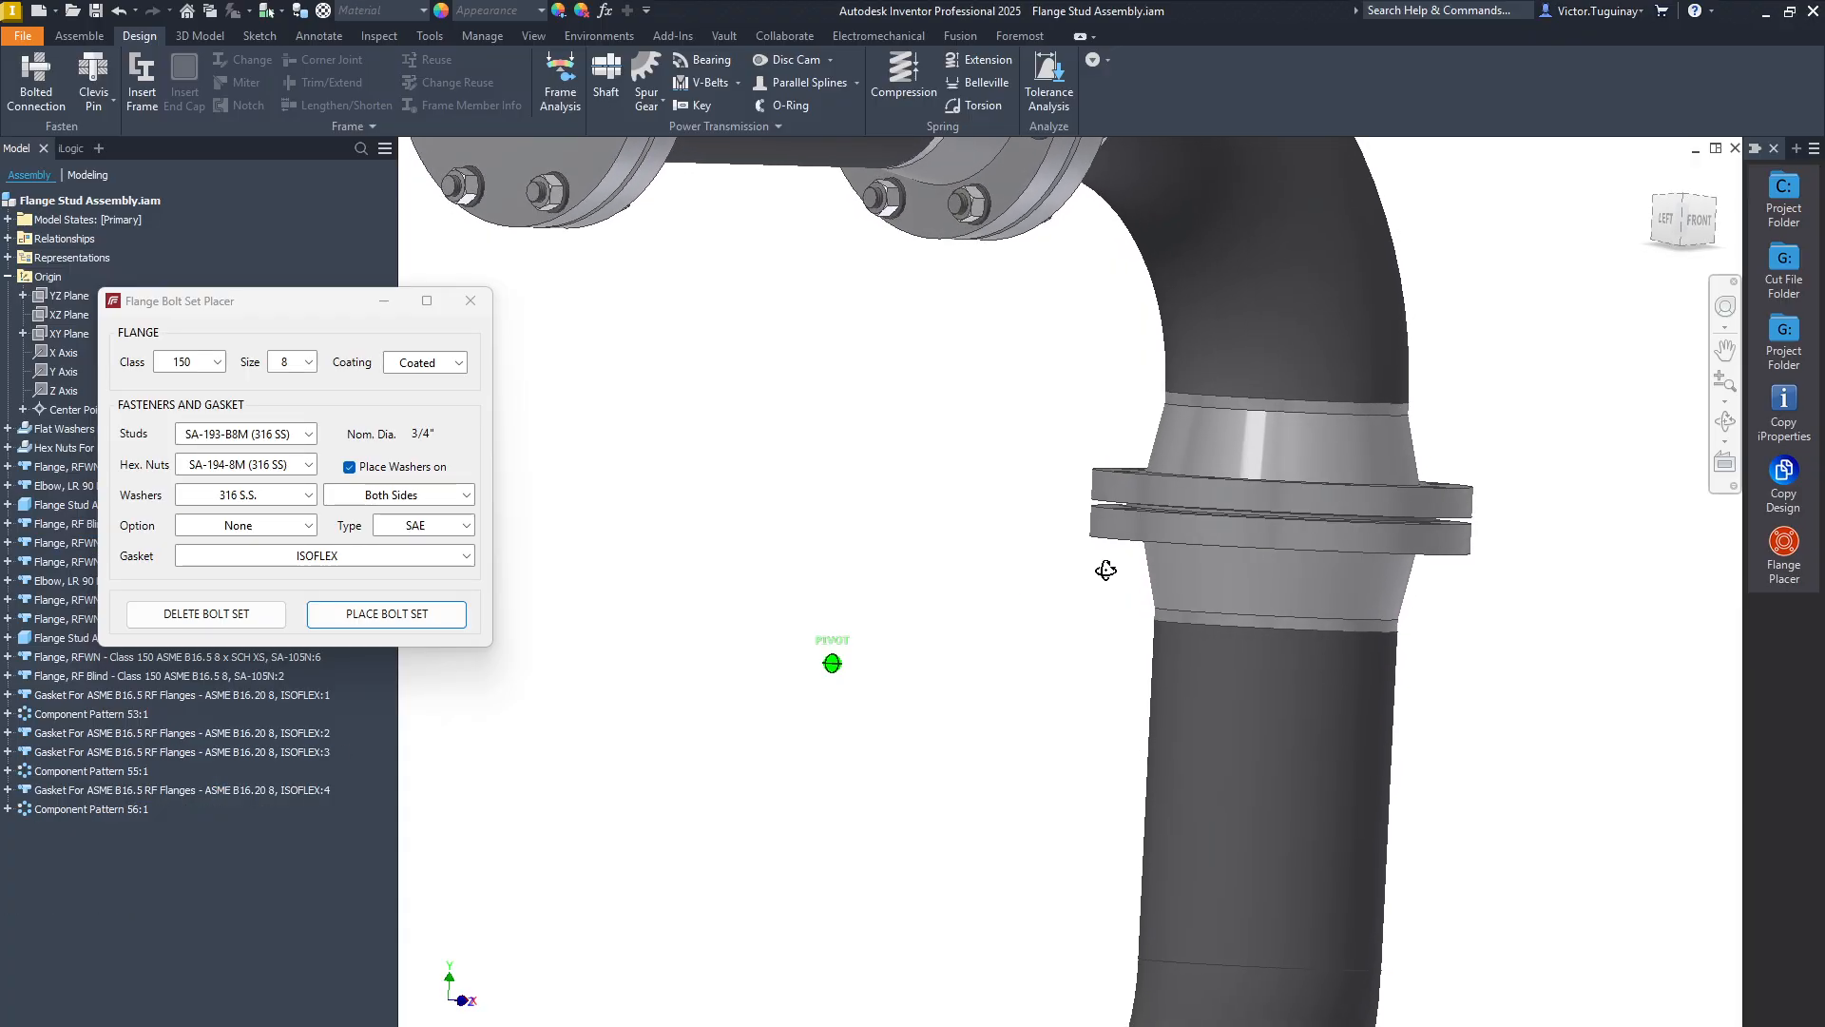
Delete the leftover ISOFLEX gasket from between the flanges above the vertical pipe.
scroll(1123, 494, "up", 8)
left_click(1168, 499)
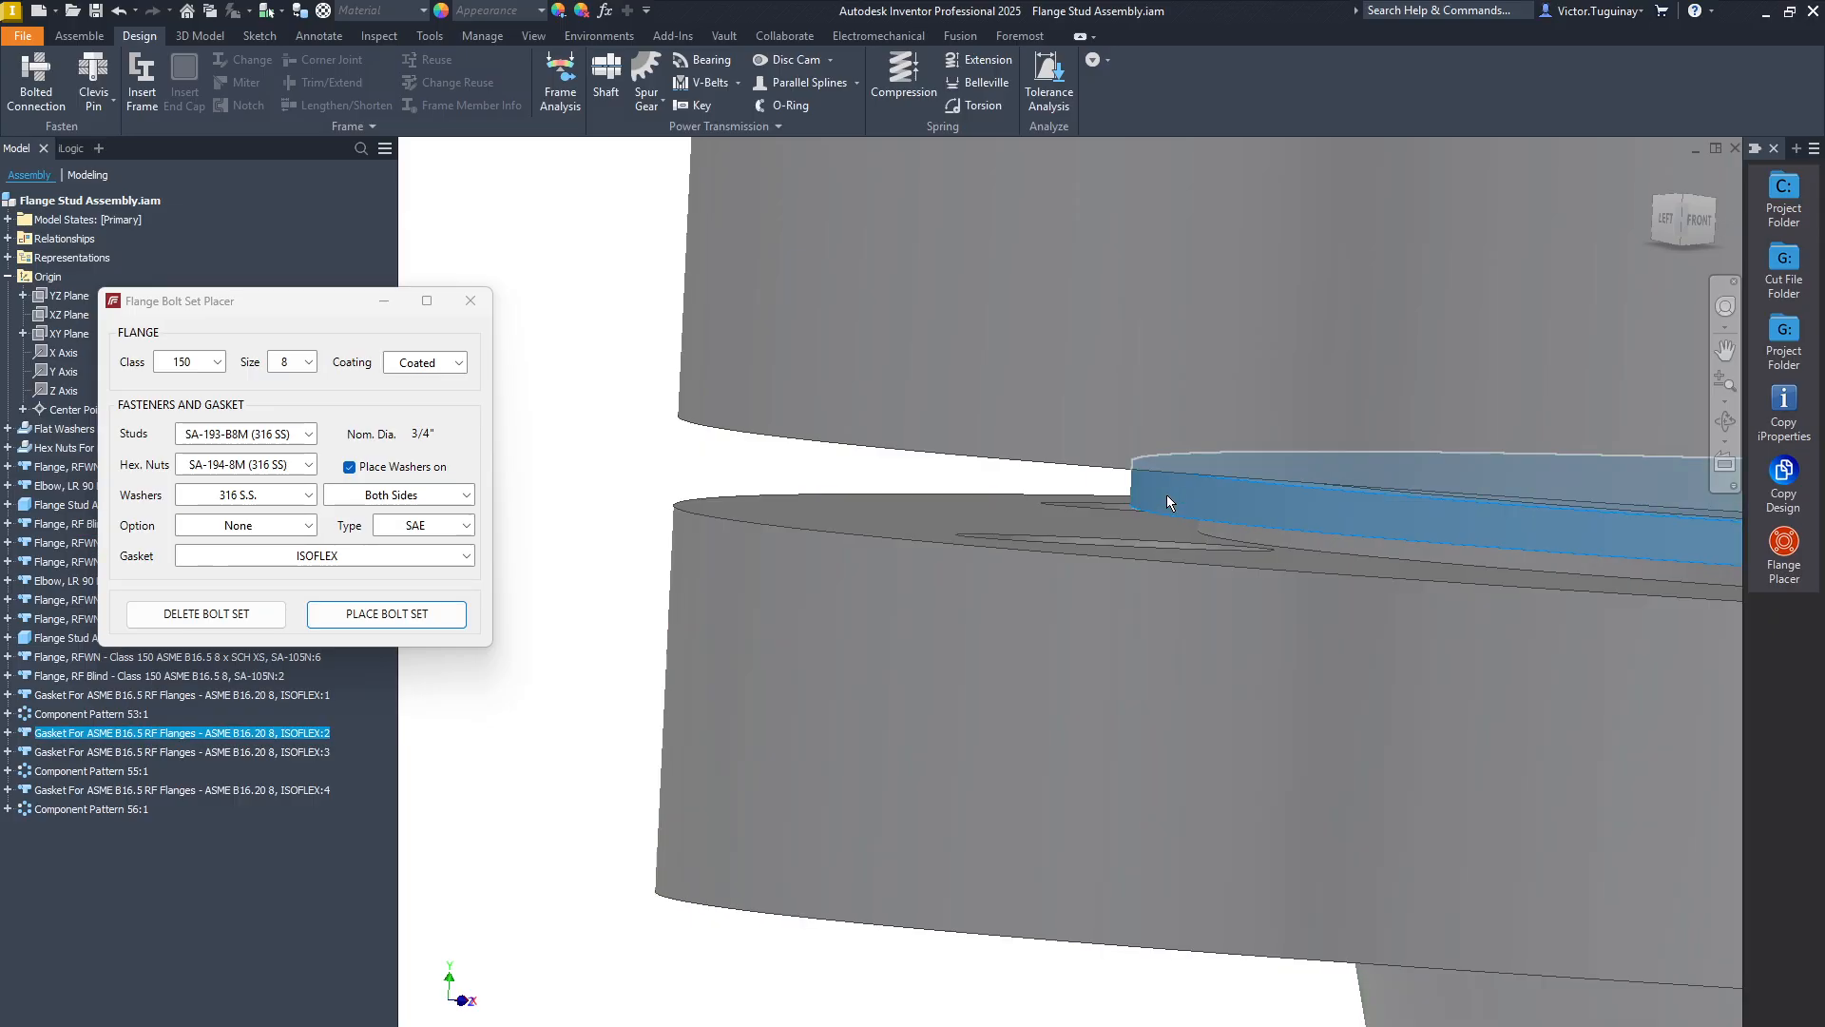
key("Delete")
scroll(967, 466, "down", 3)
scroll(967, 465, "down", 5)
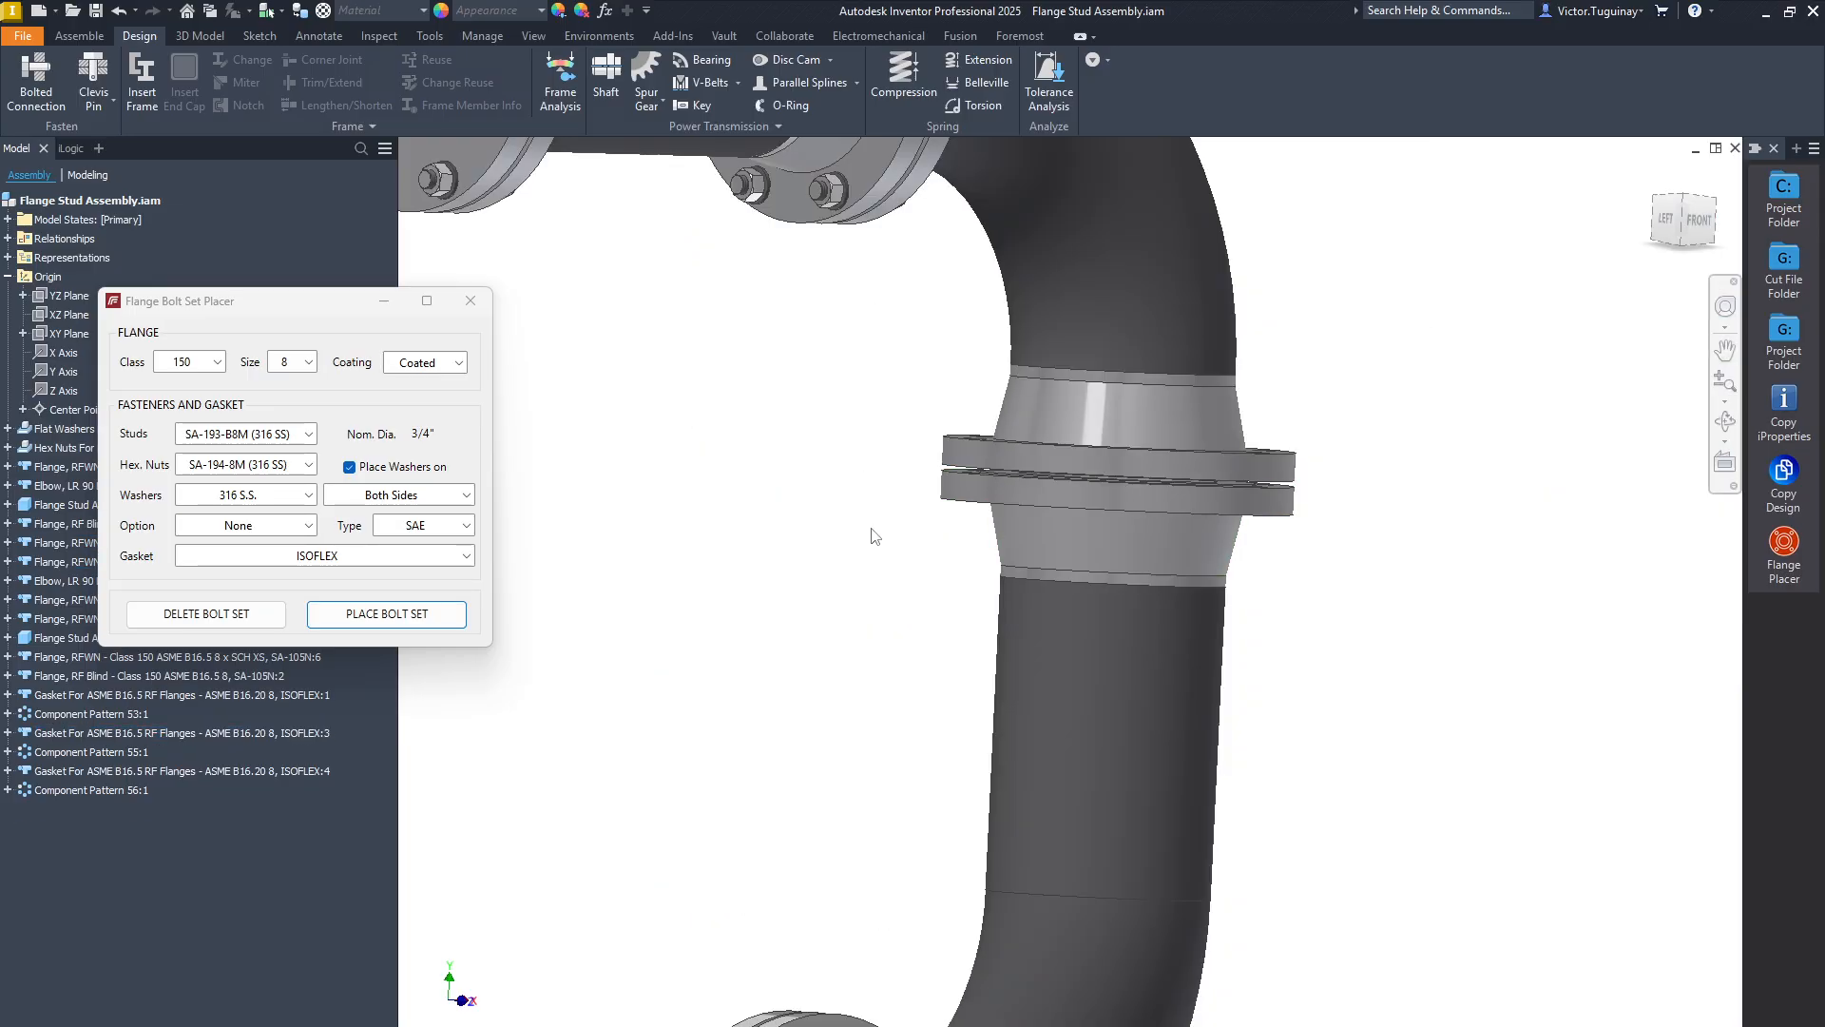
Place a bolt set with 316 S.S. washers on both sides and an ISOFLEX gasket on the vertical pipe's upper flange joint, and finish placement.
left_click(1681, 199)
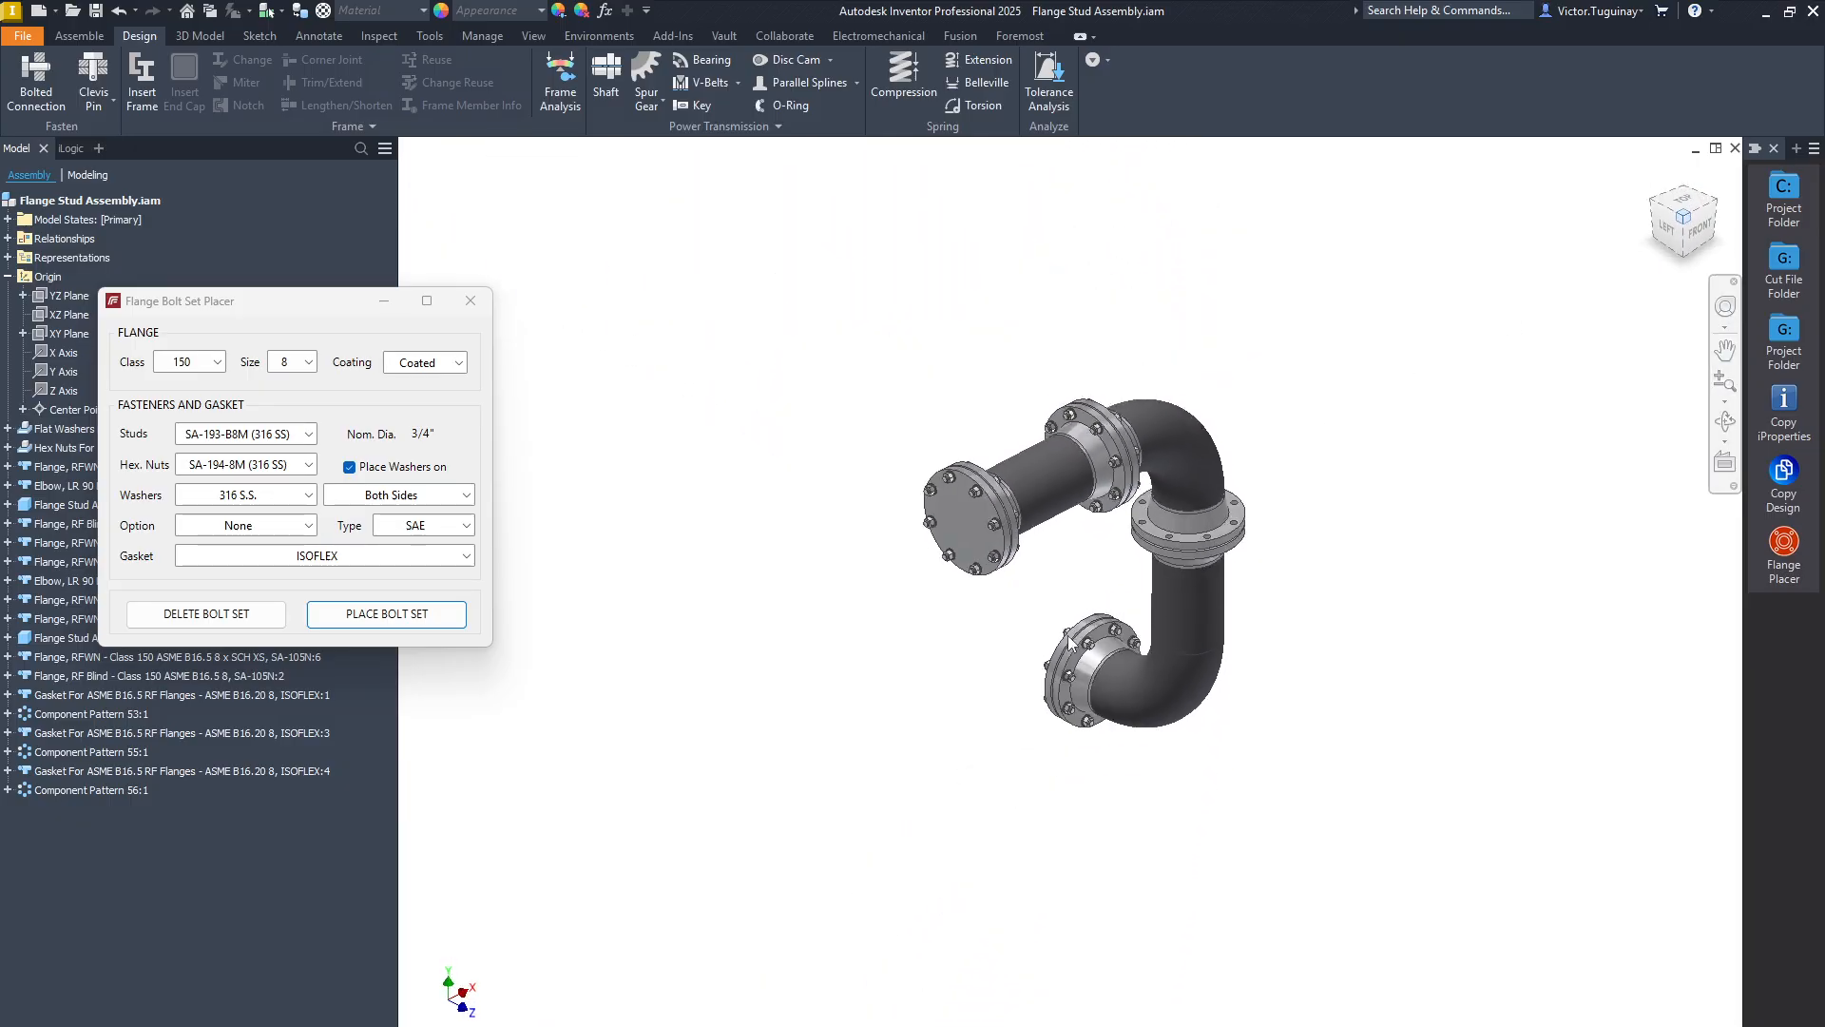
left_click(1710, 226)
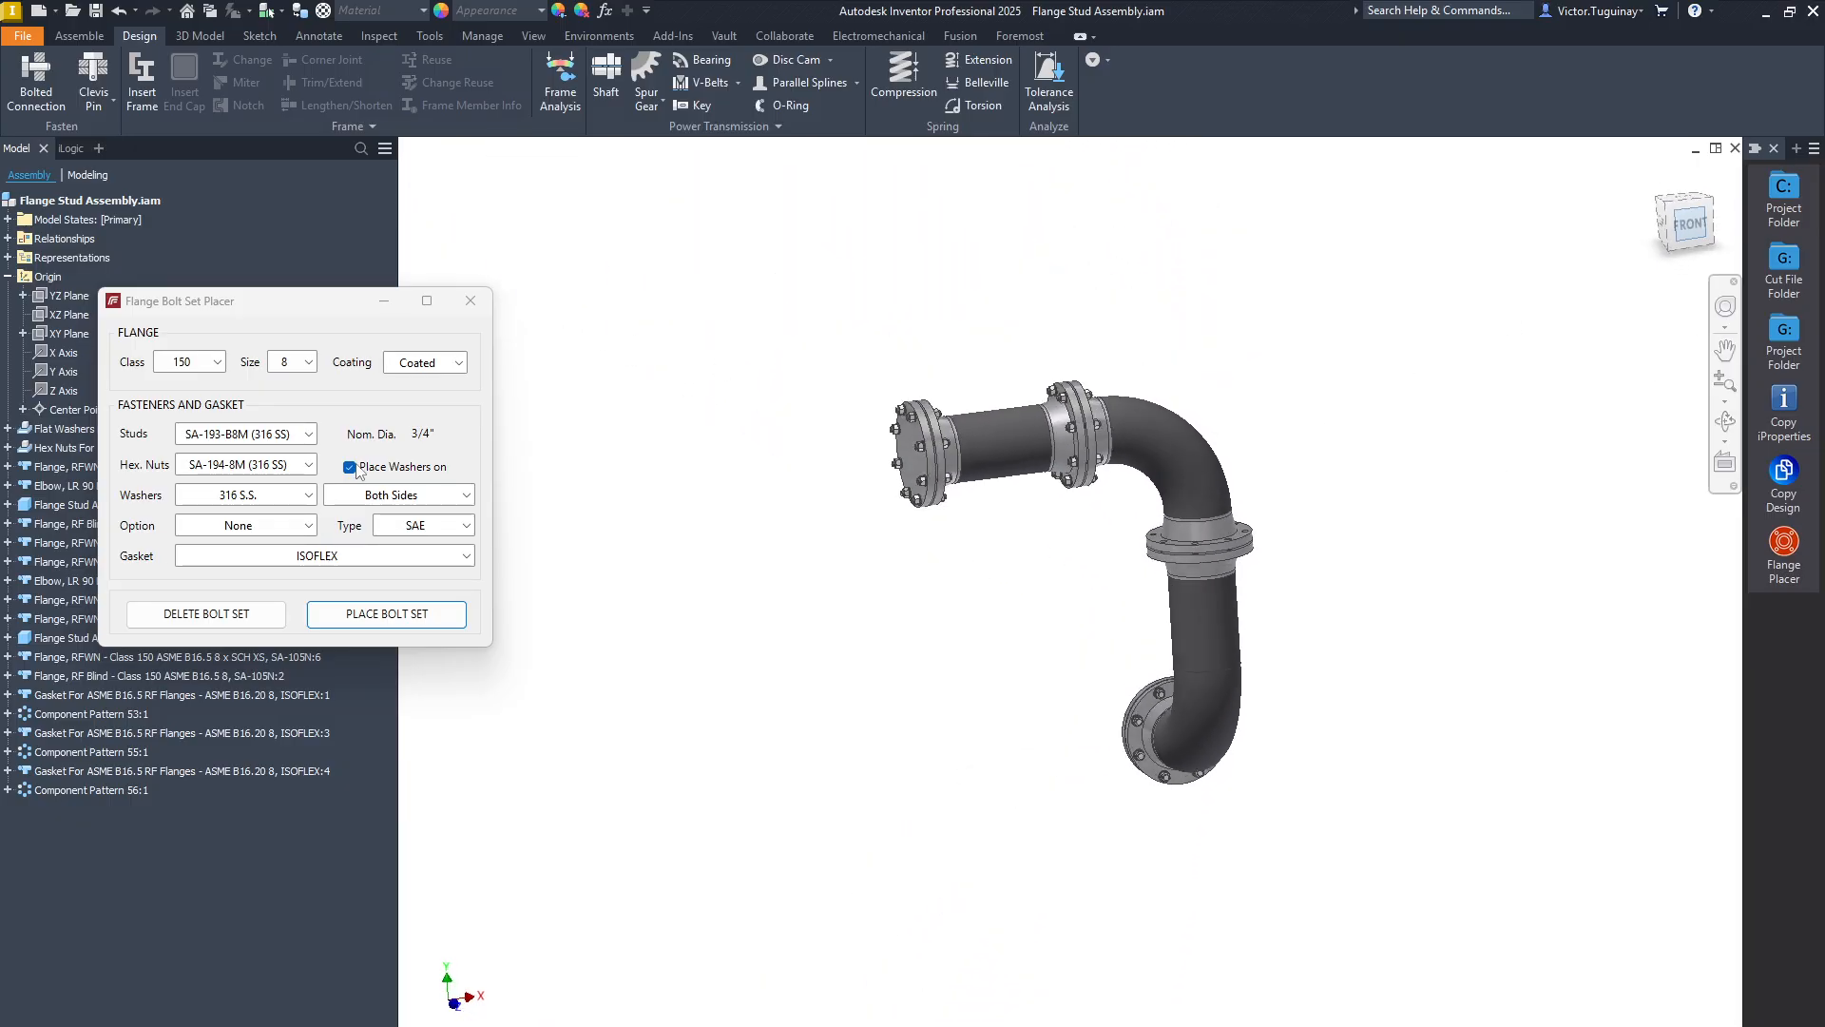
left_click(419, 618)
scroll(1246, 558, "up", 5)
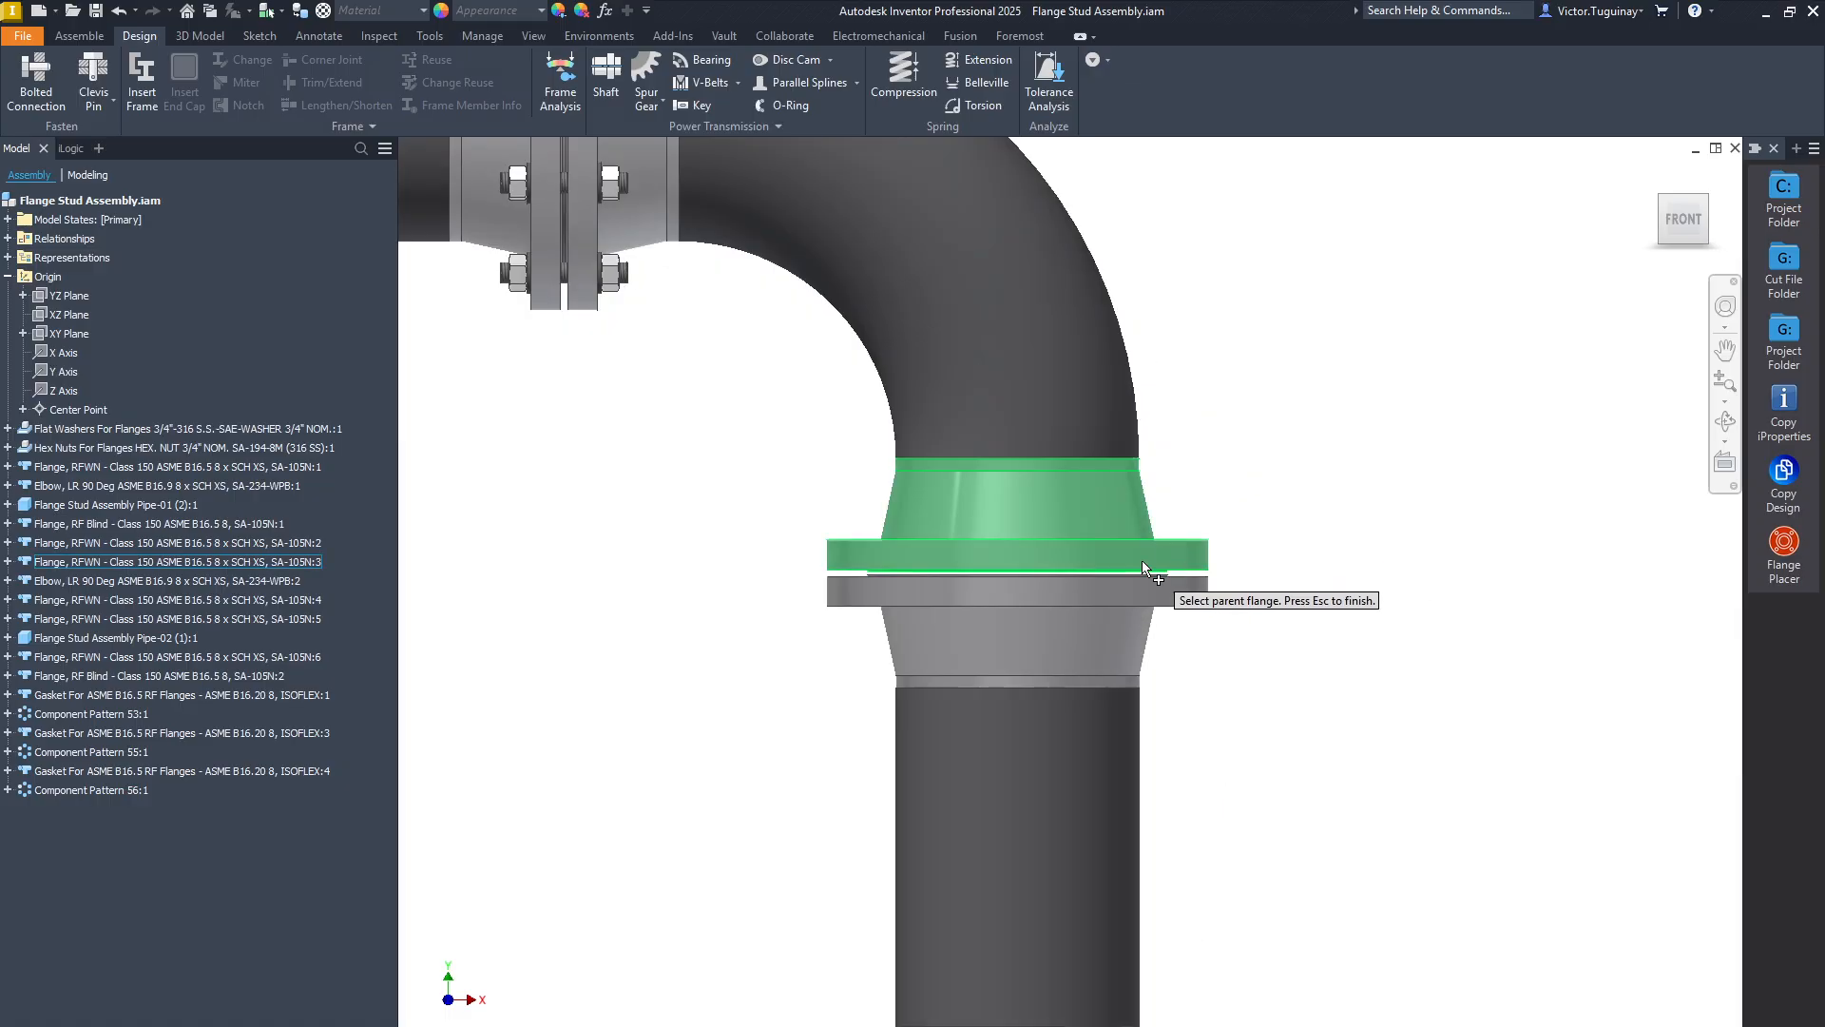
left_click(962, 635)
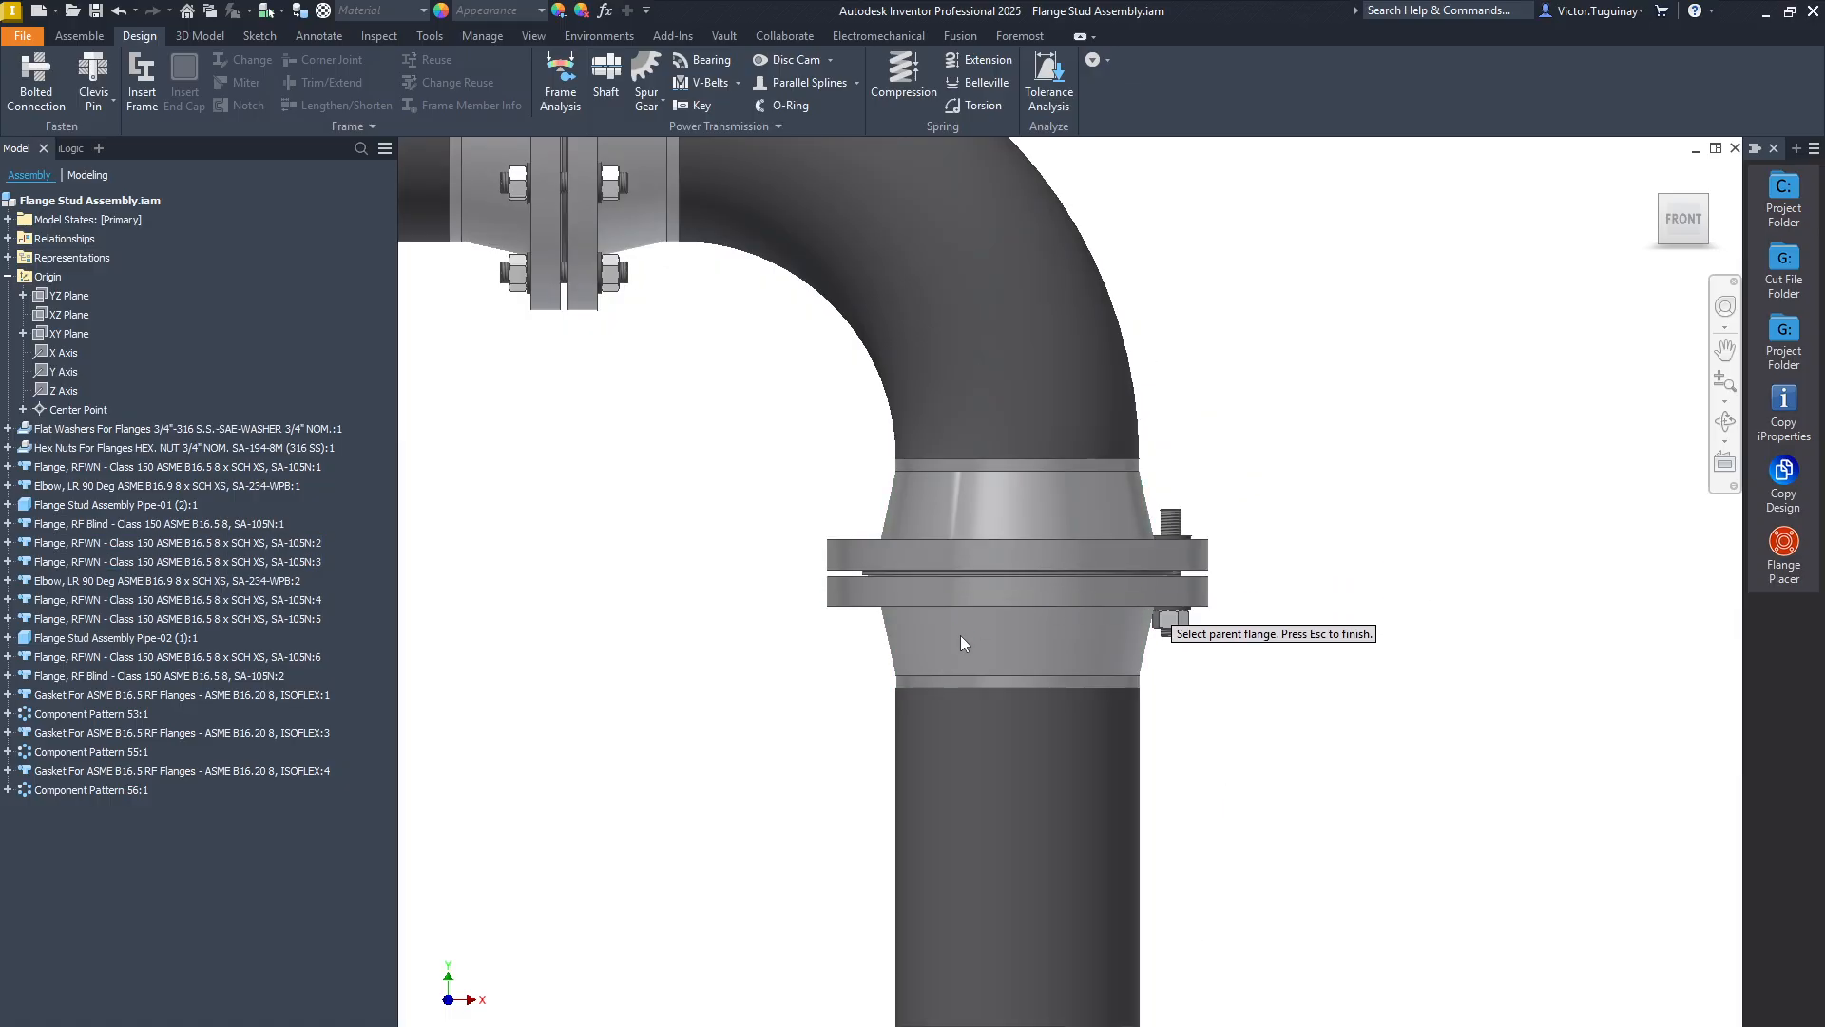
key("Escape")
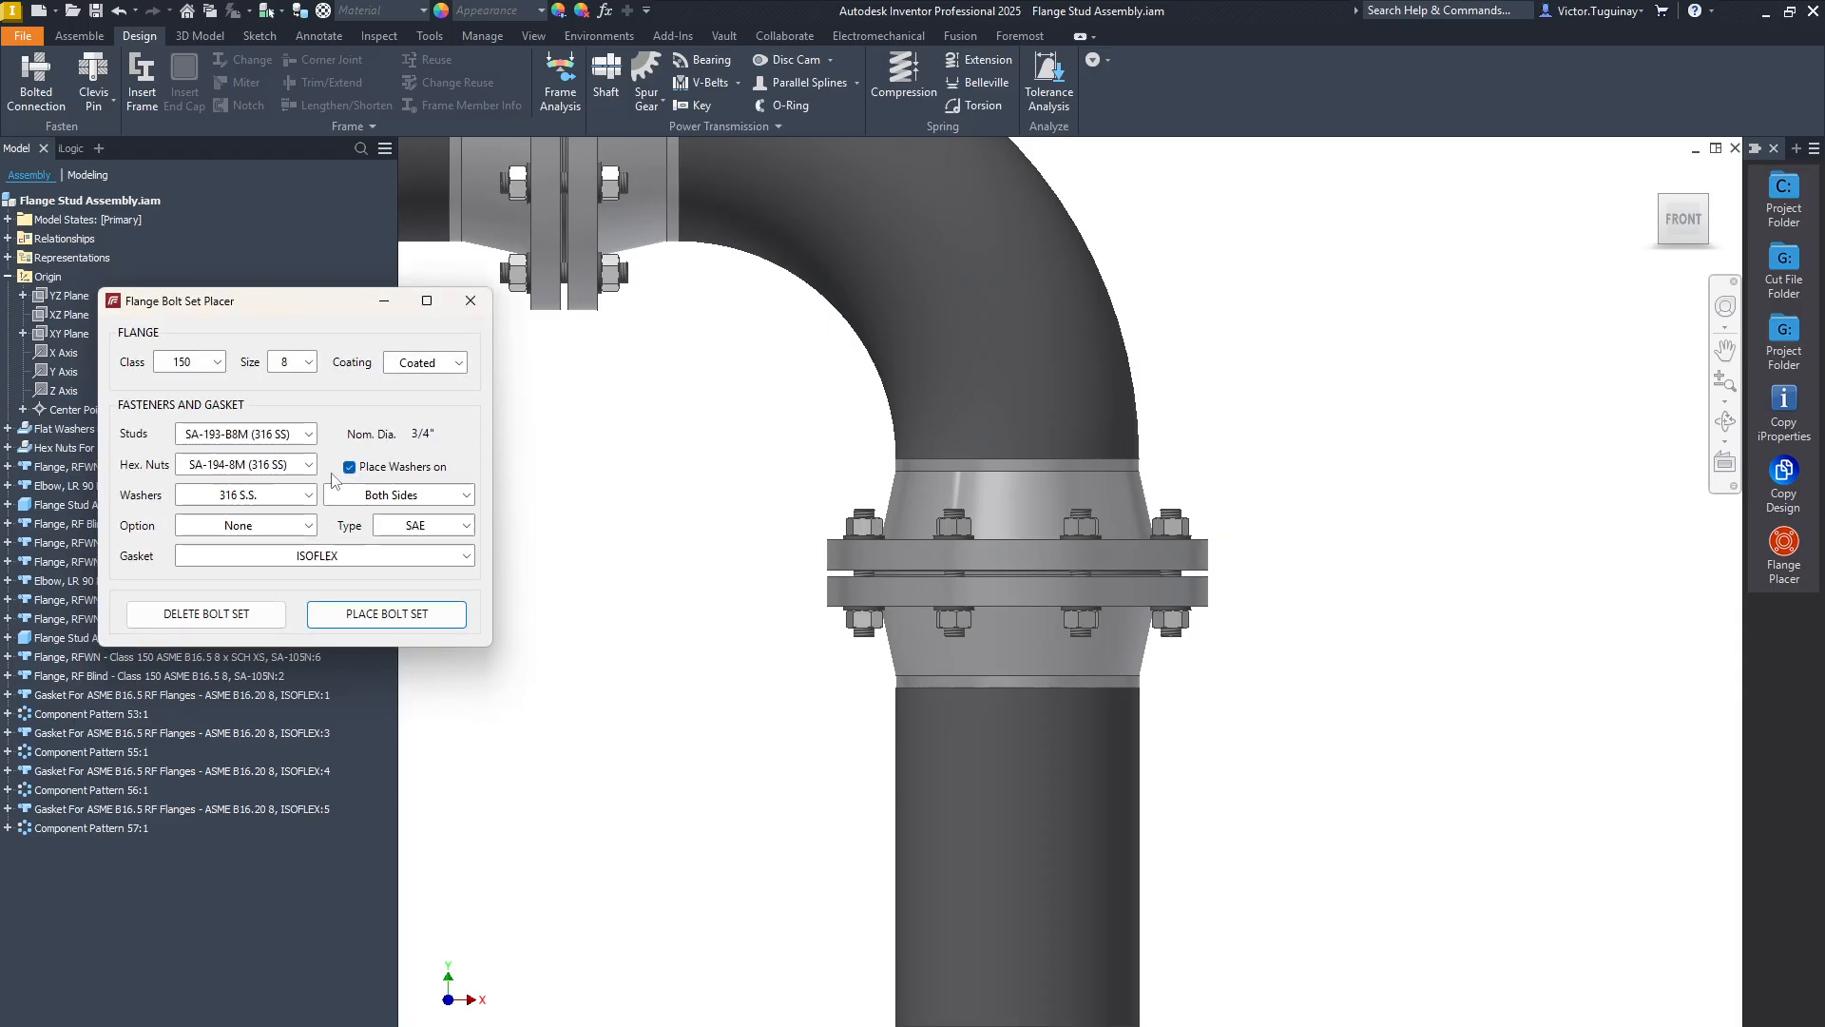
Remove the entire bolt set and gasket from the vertical pipe's upper flange joint with the Flange Bolt Set Placer's Delete Bolt Set command.
scroll(859, 540, "up", 5)
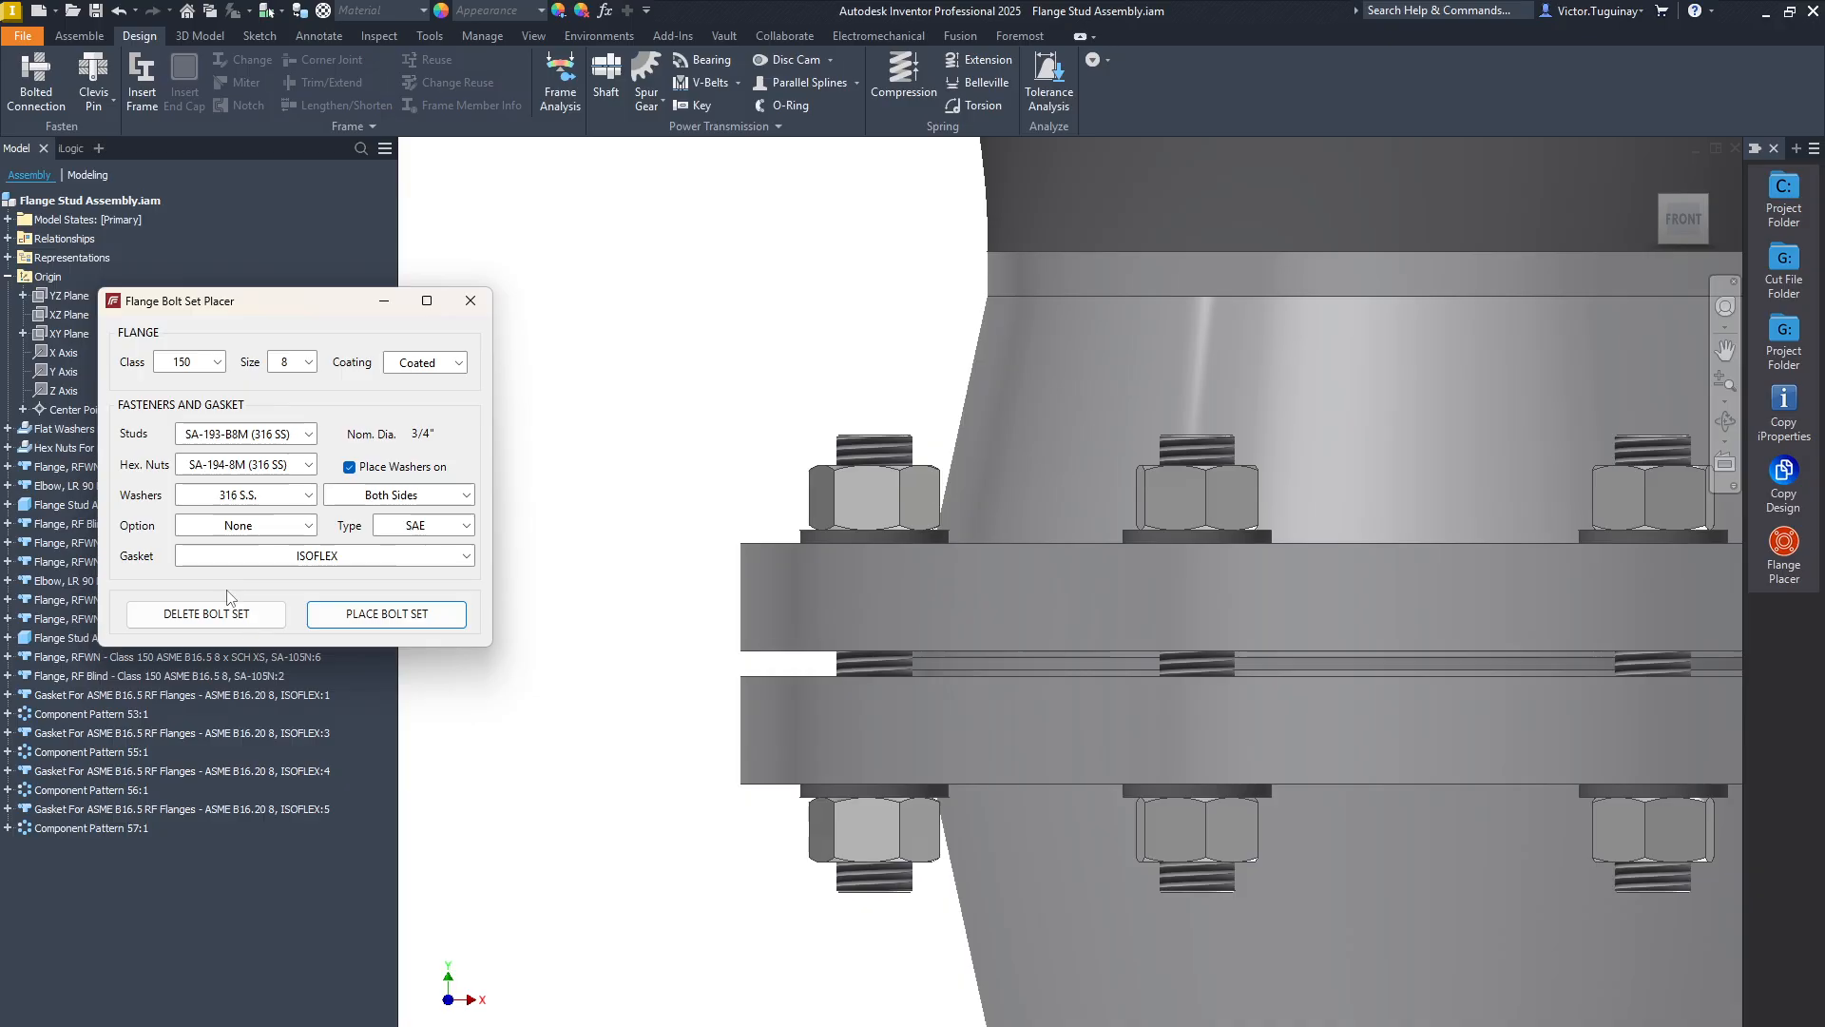
left_click(192, 625)
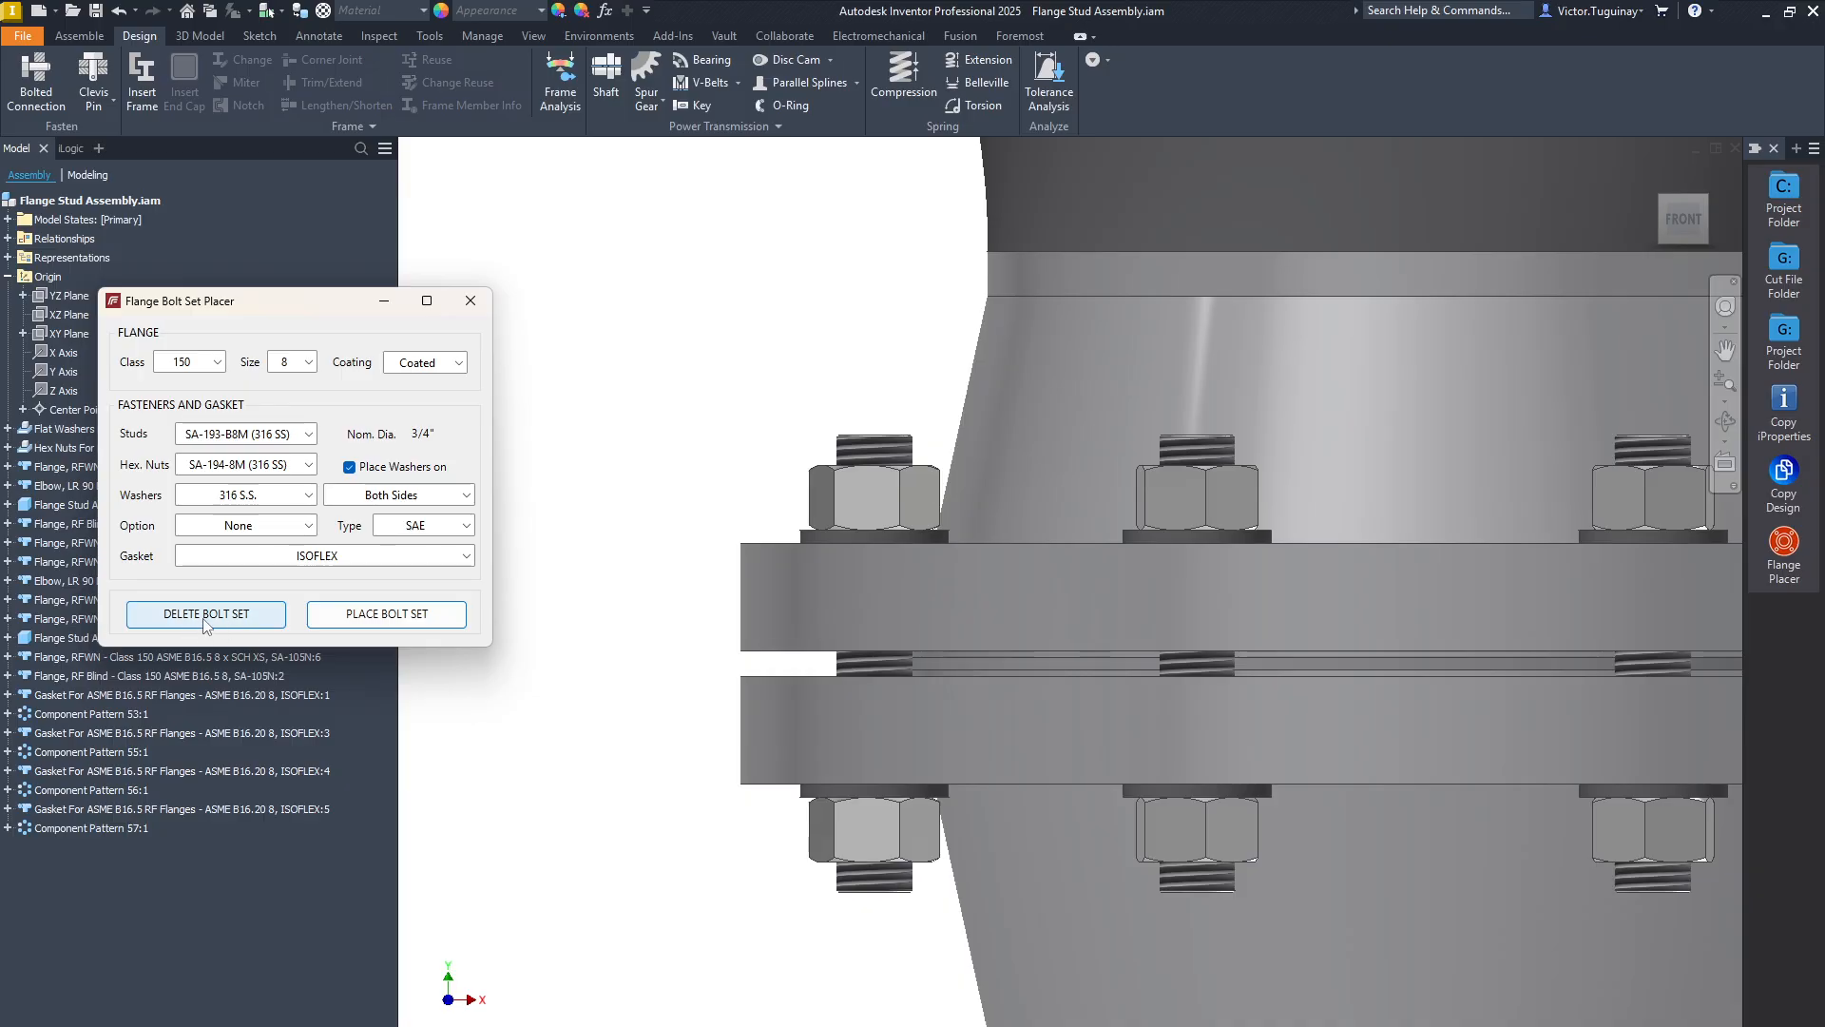
left_click(203, 623)
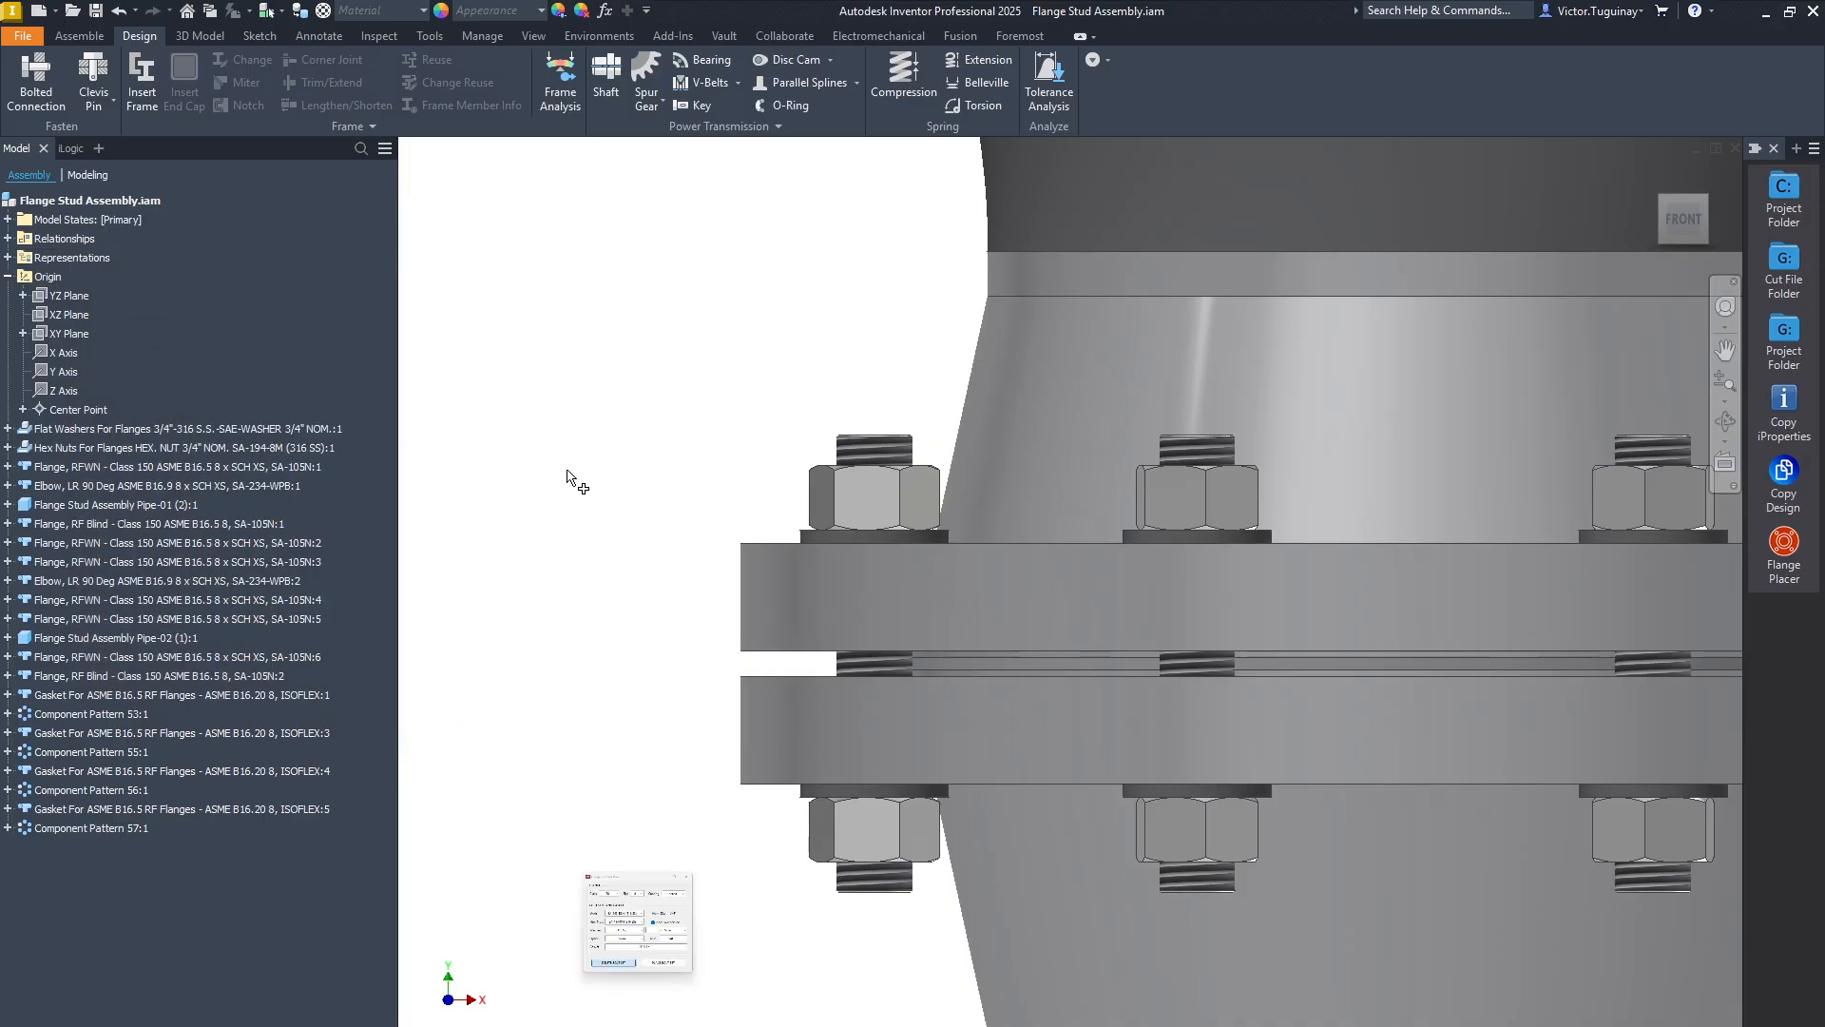
left_click(862, 481)
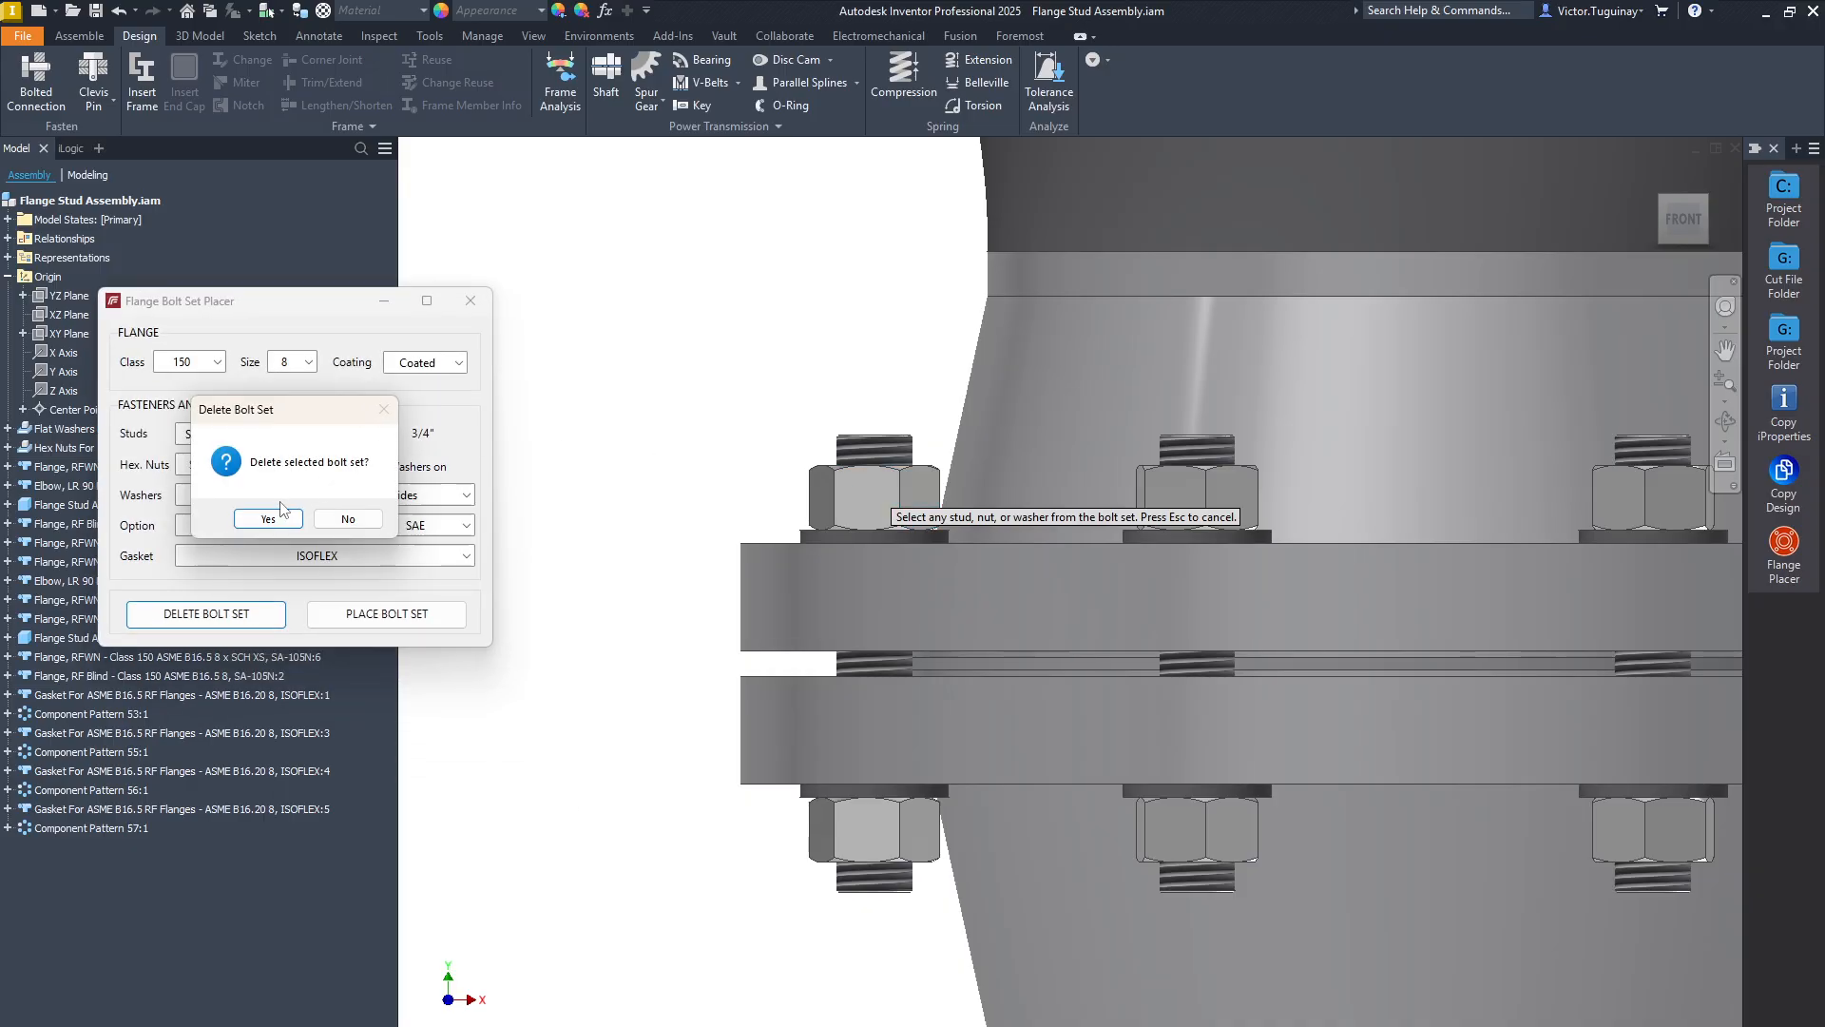
left_click(268, 518)
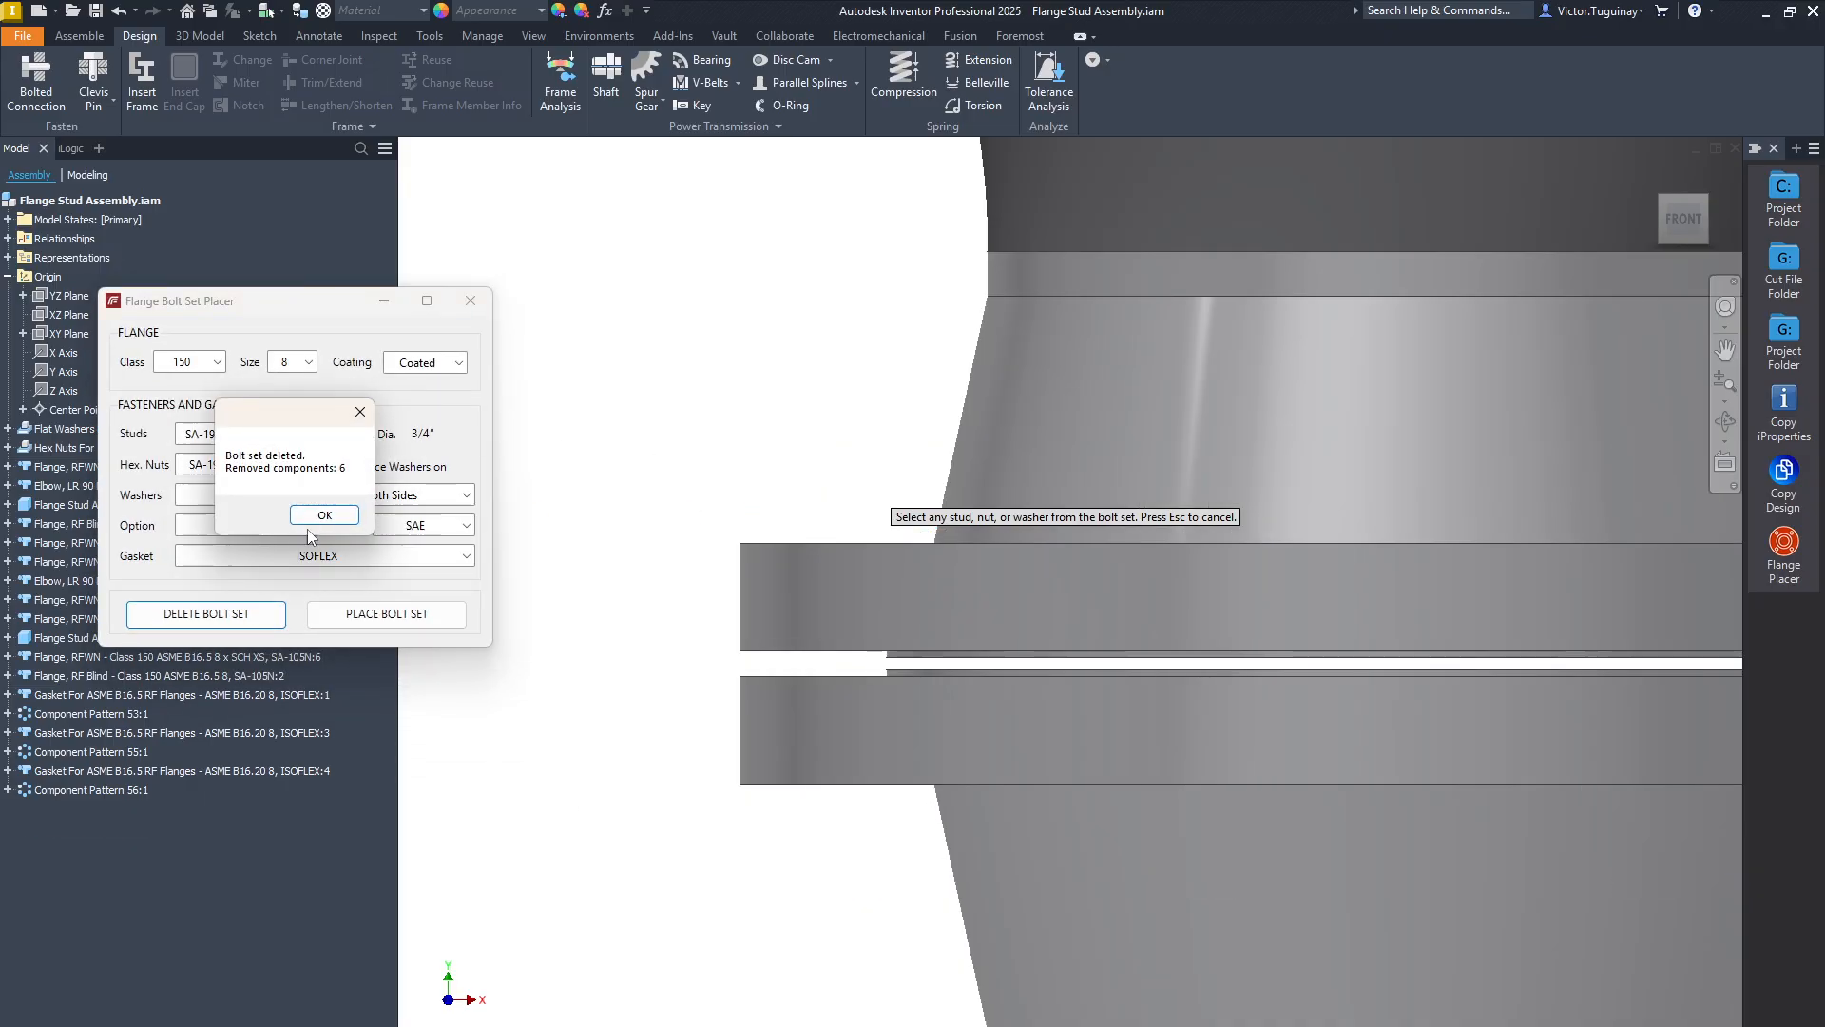
left_click(309, 518)
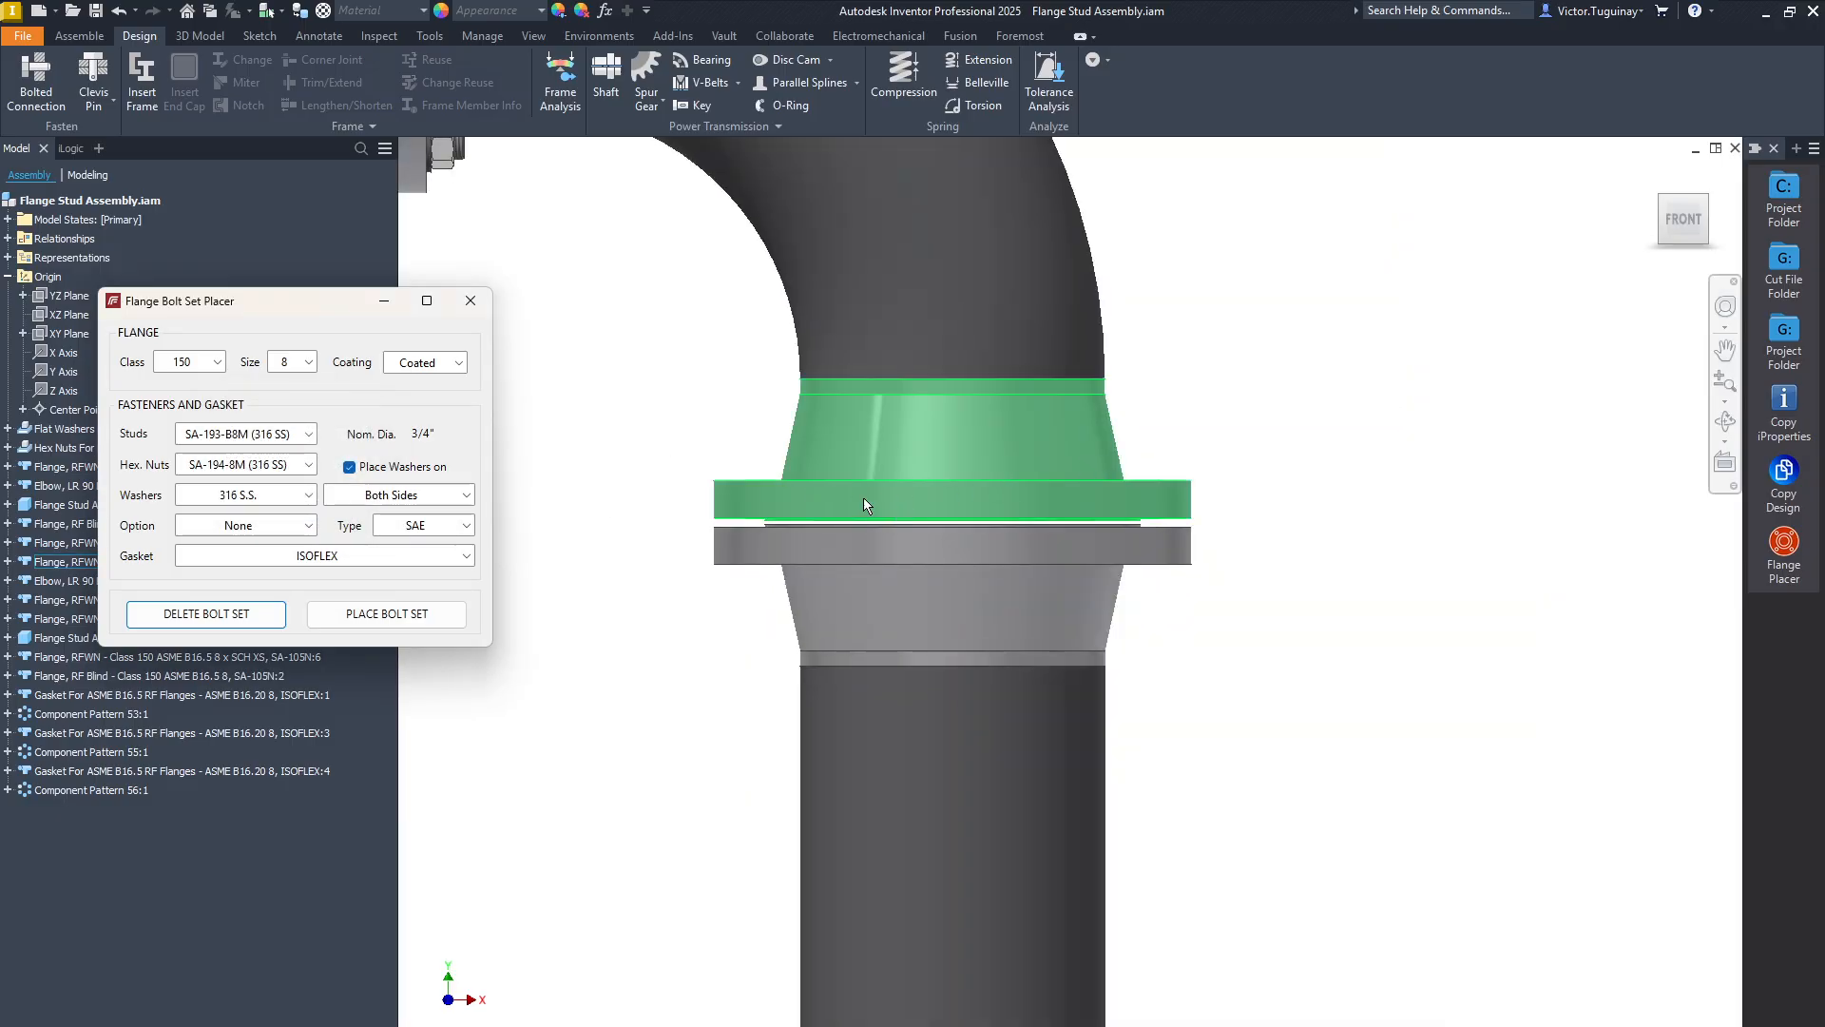
Turn off washer placement, place a bolt set with an ISOFLEX gasket on the vertical pipe's upper flange joint, and finish placement.
mouse_move(810, 539)
middle_mouse_down("shift")
mouse_move(941, 497)
mouse_move(763, 538)
mouse_move(713, 501)
mouse_move(801, 517)
middle_mouse_up("shift")
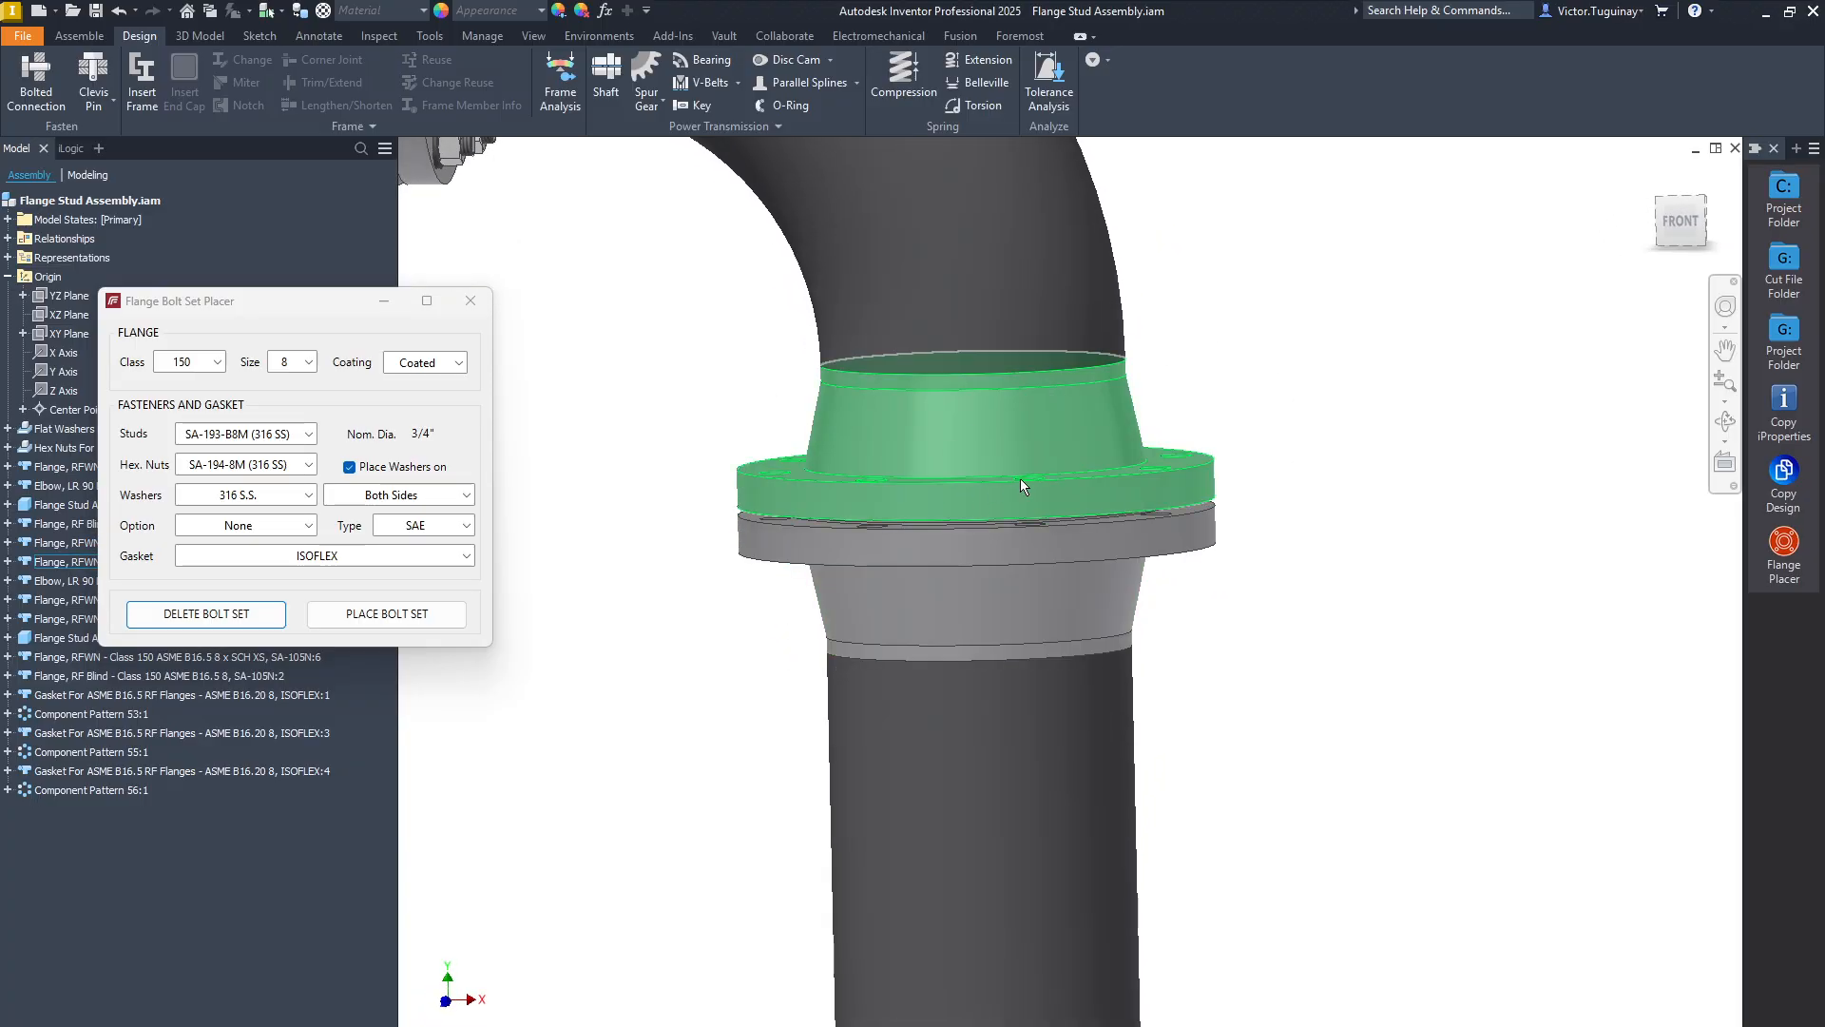
left_click(1685, 226)
scroll(1269, 537, "up", 3)
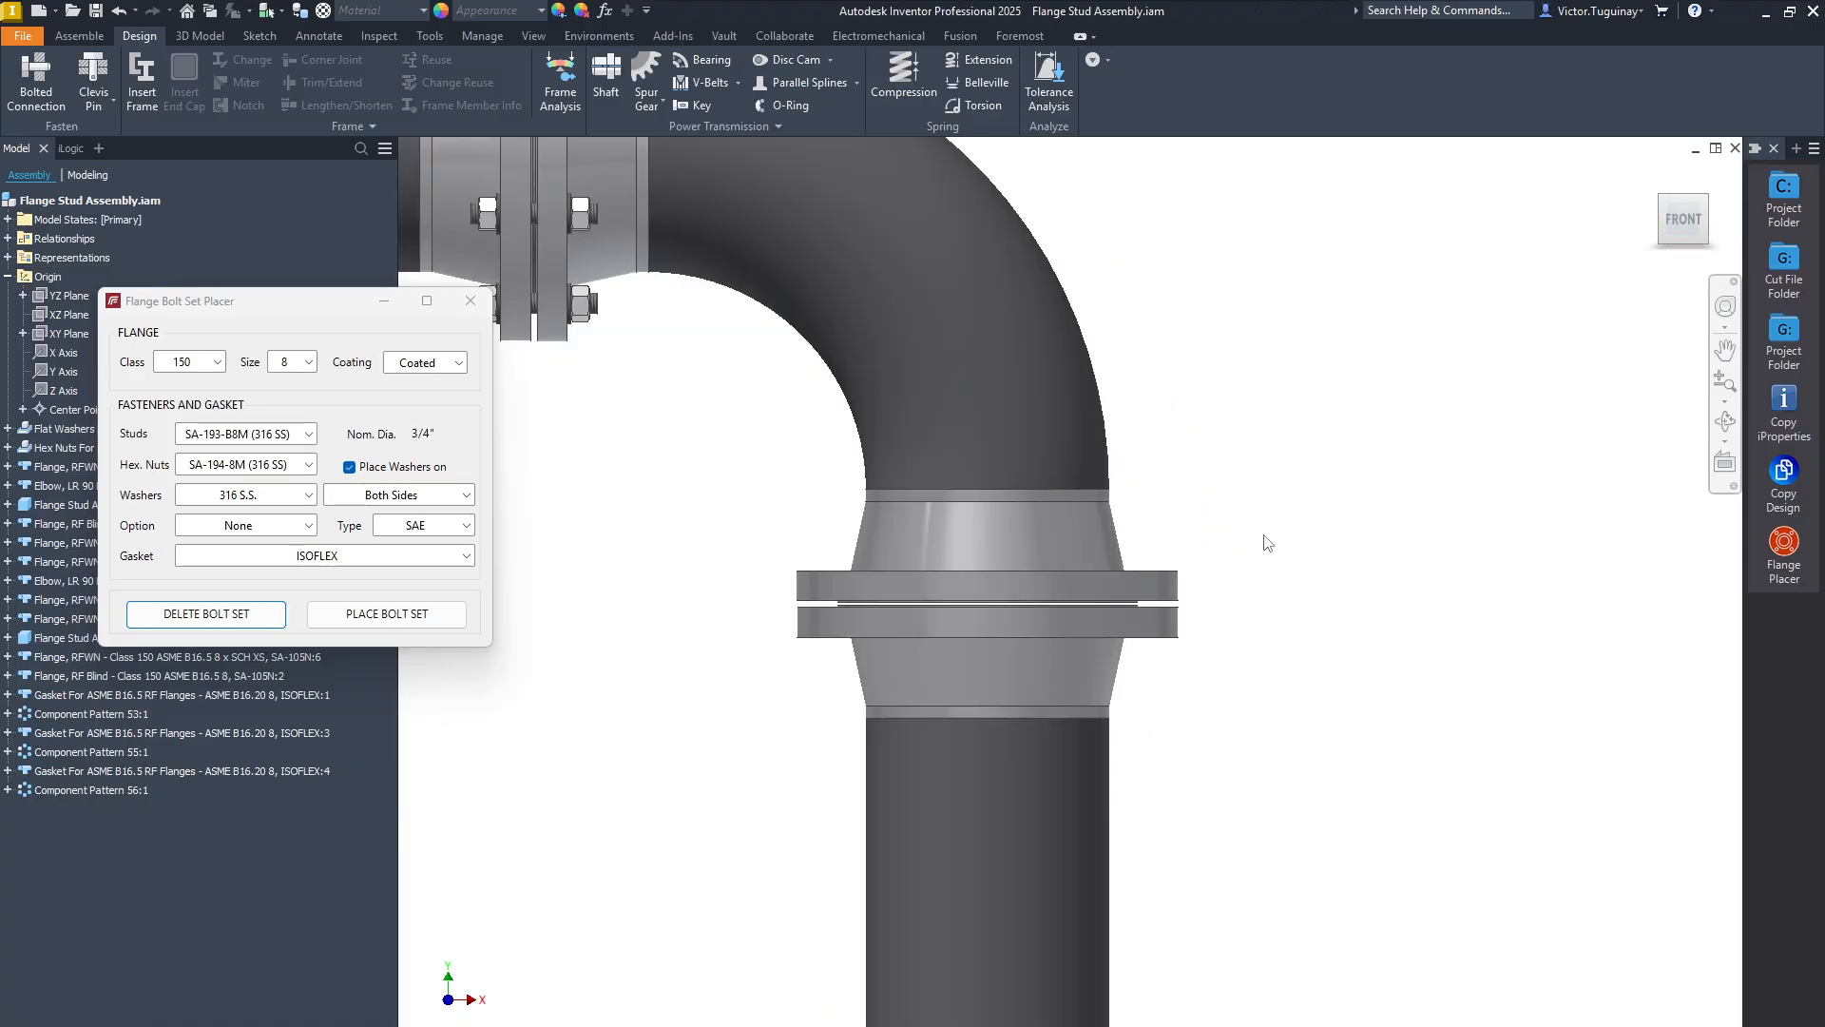
left_click(409, 495)
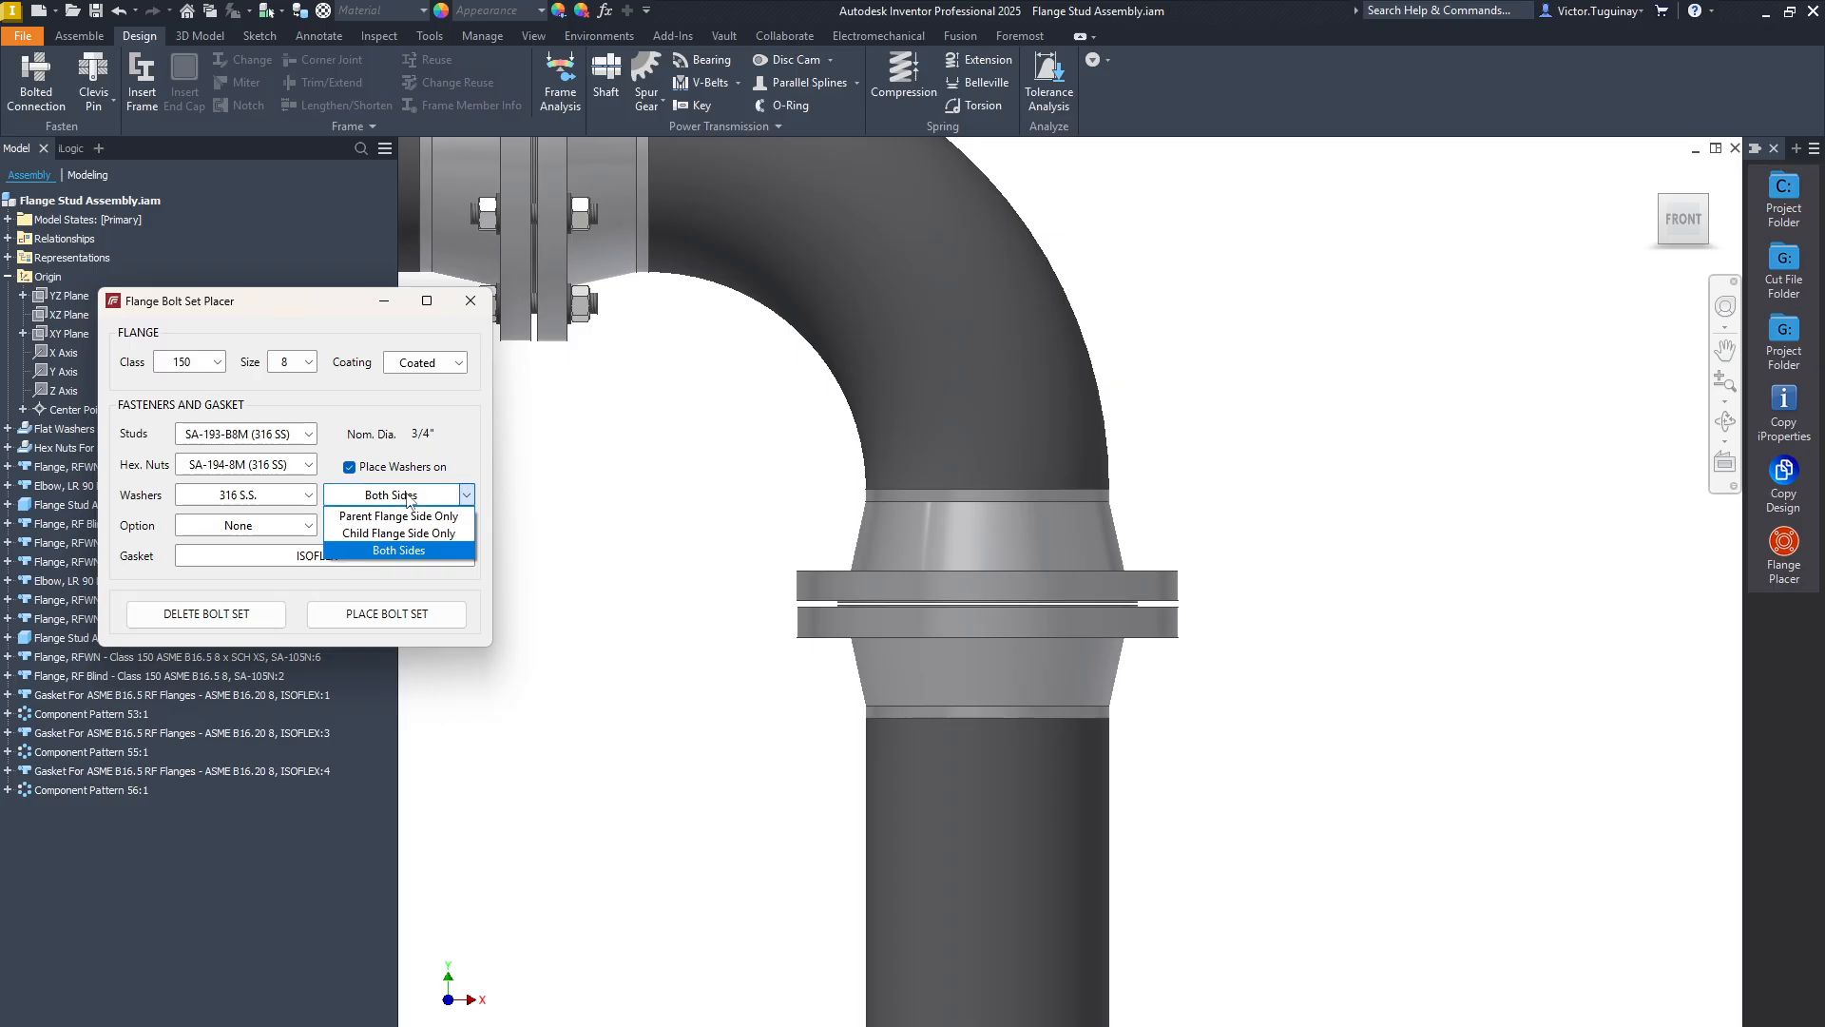
left_click(344, 480)
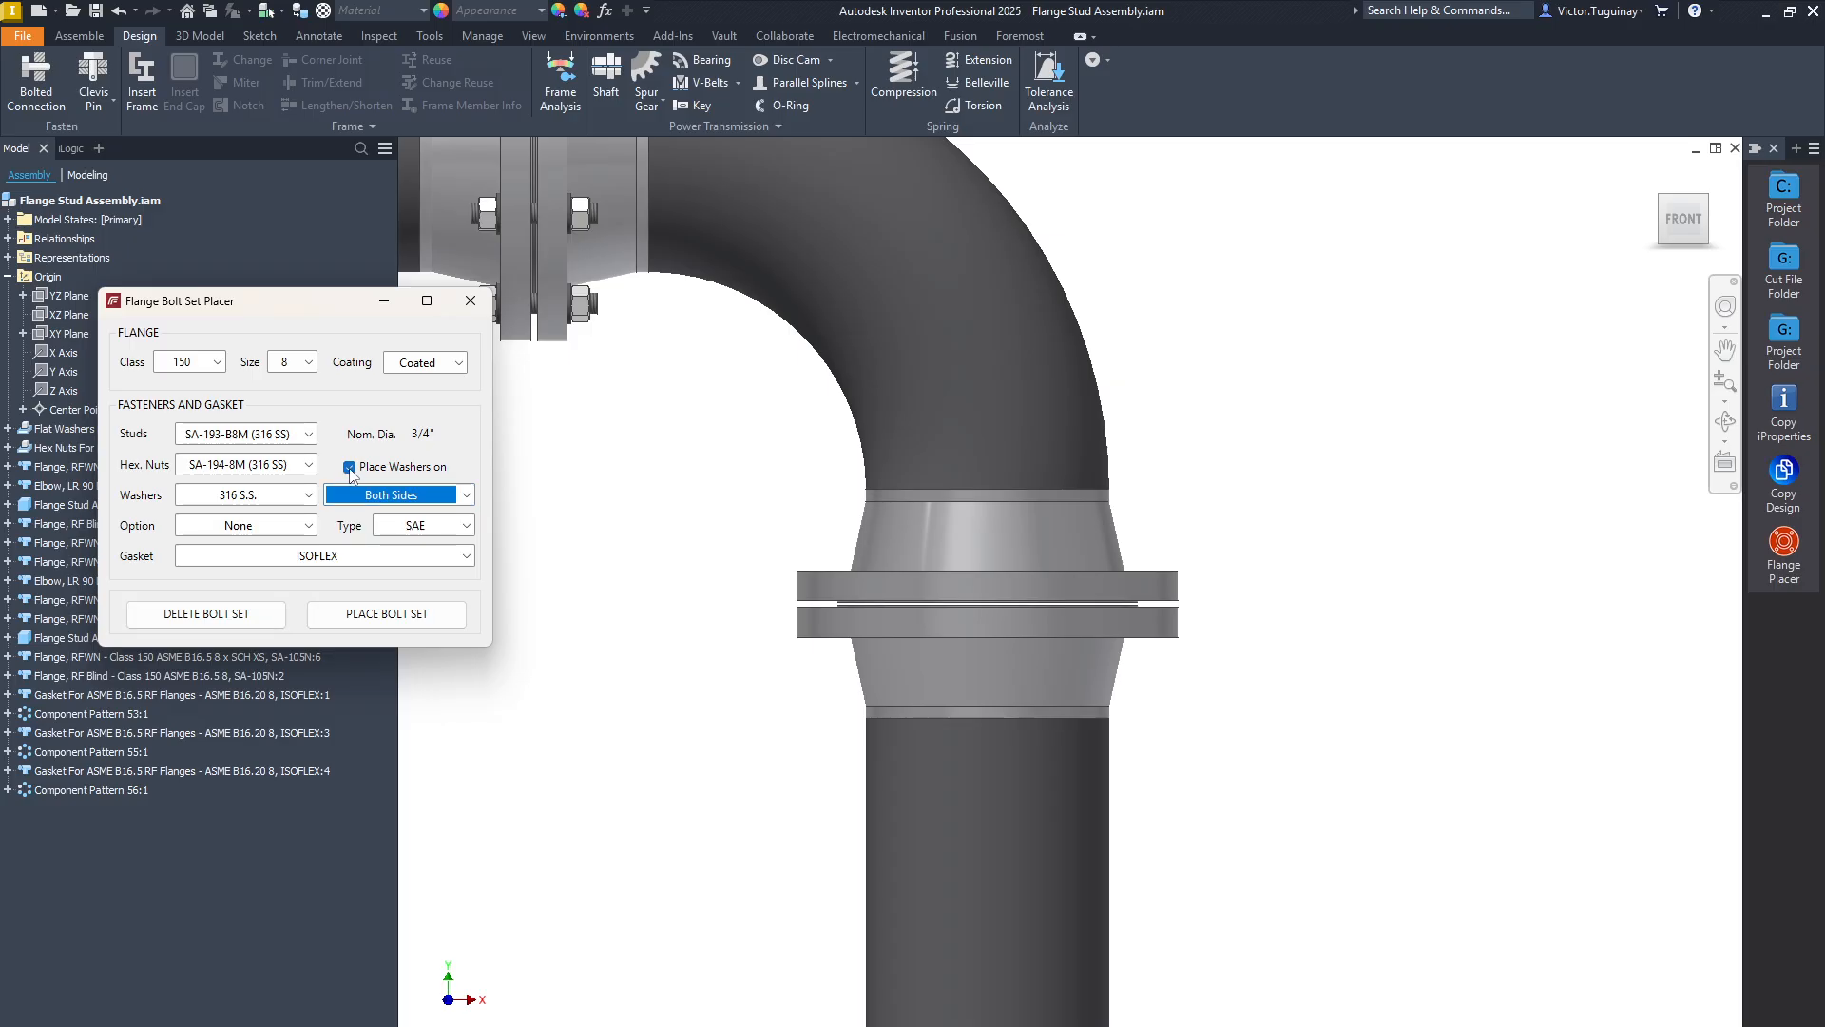
left_click(350, 466)
left_click(387, 613)
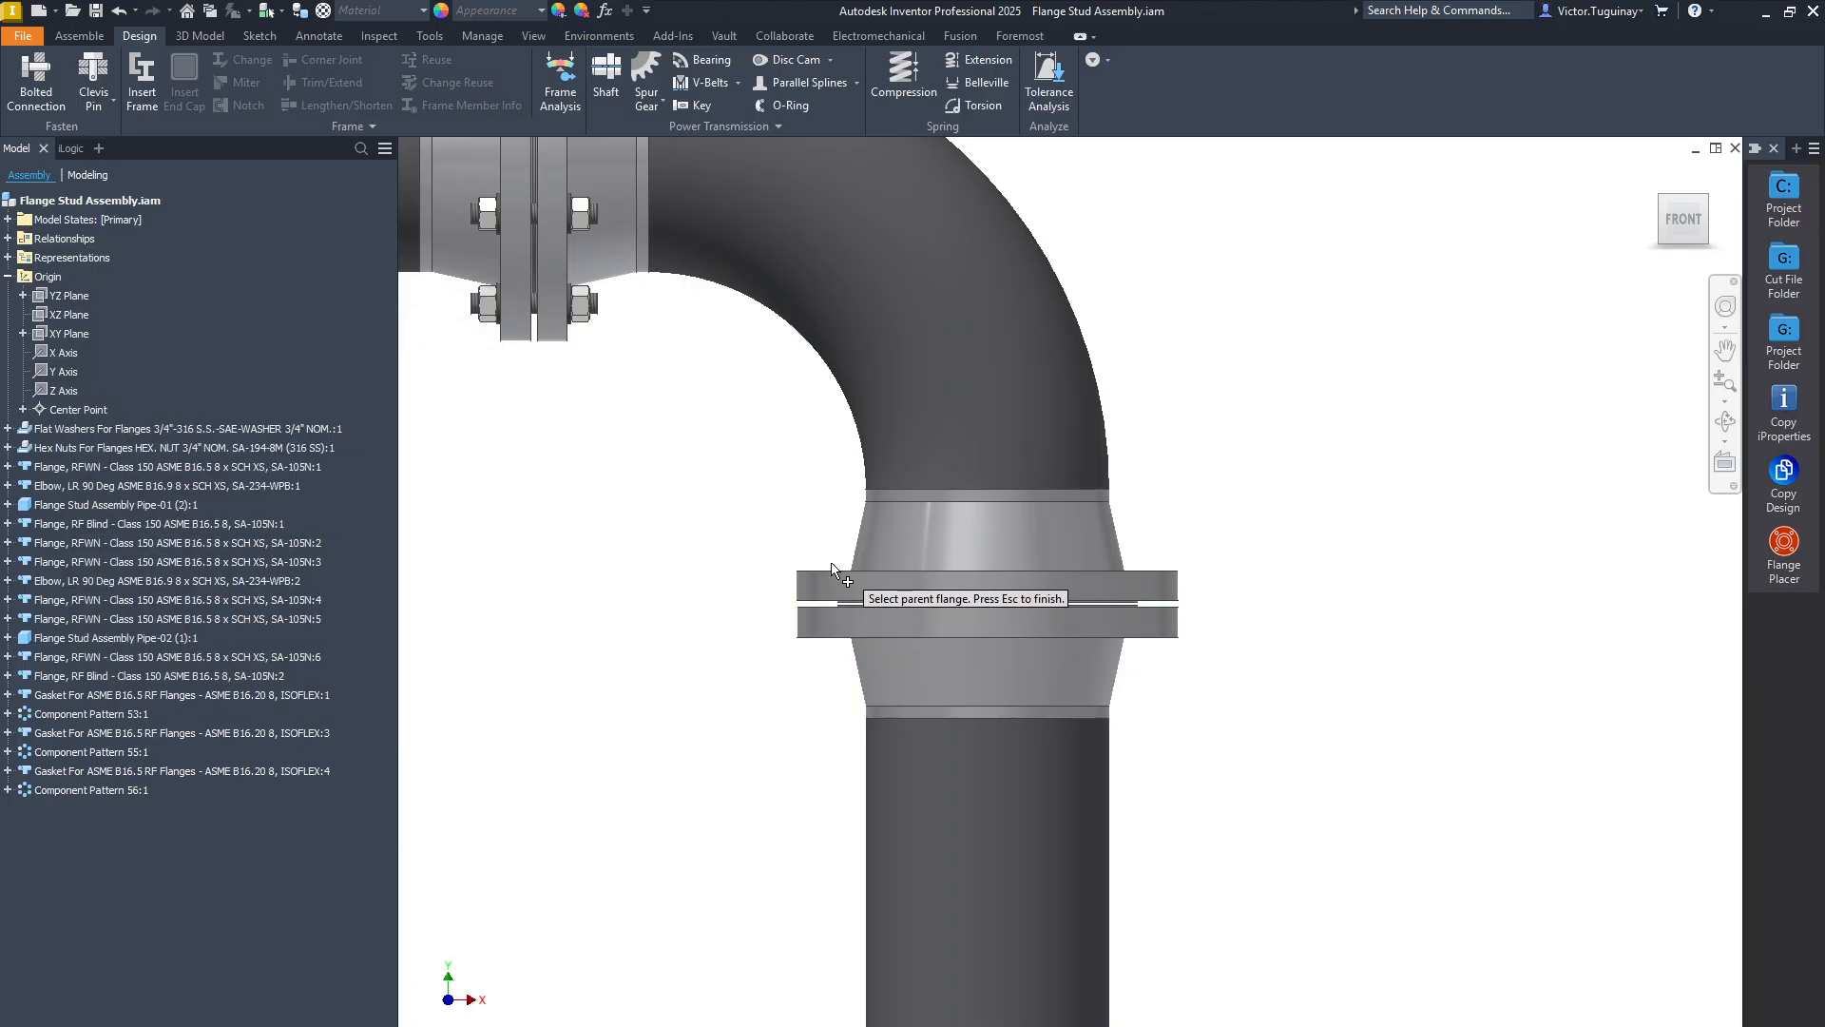
left_click(832, 572)
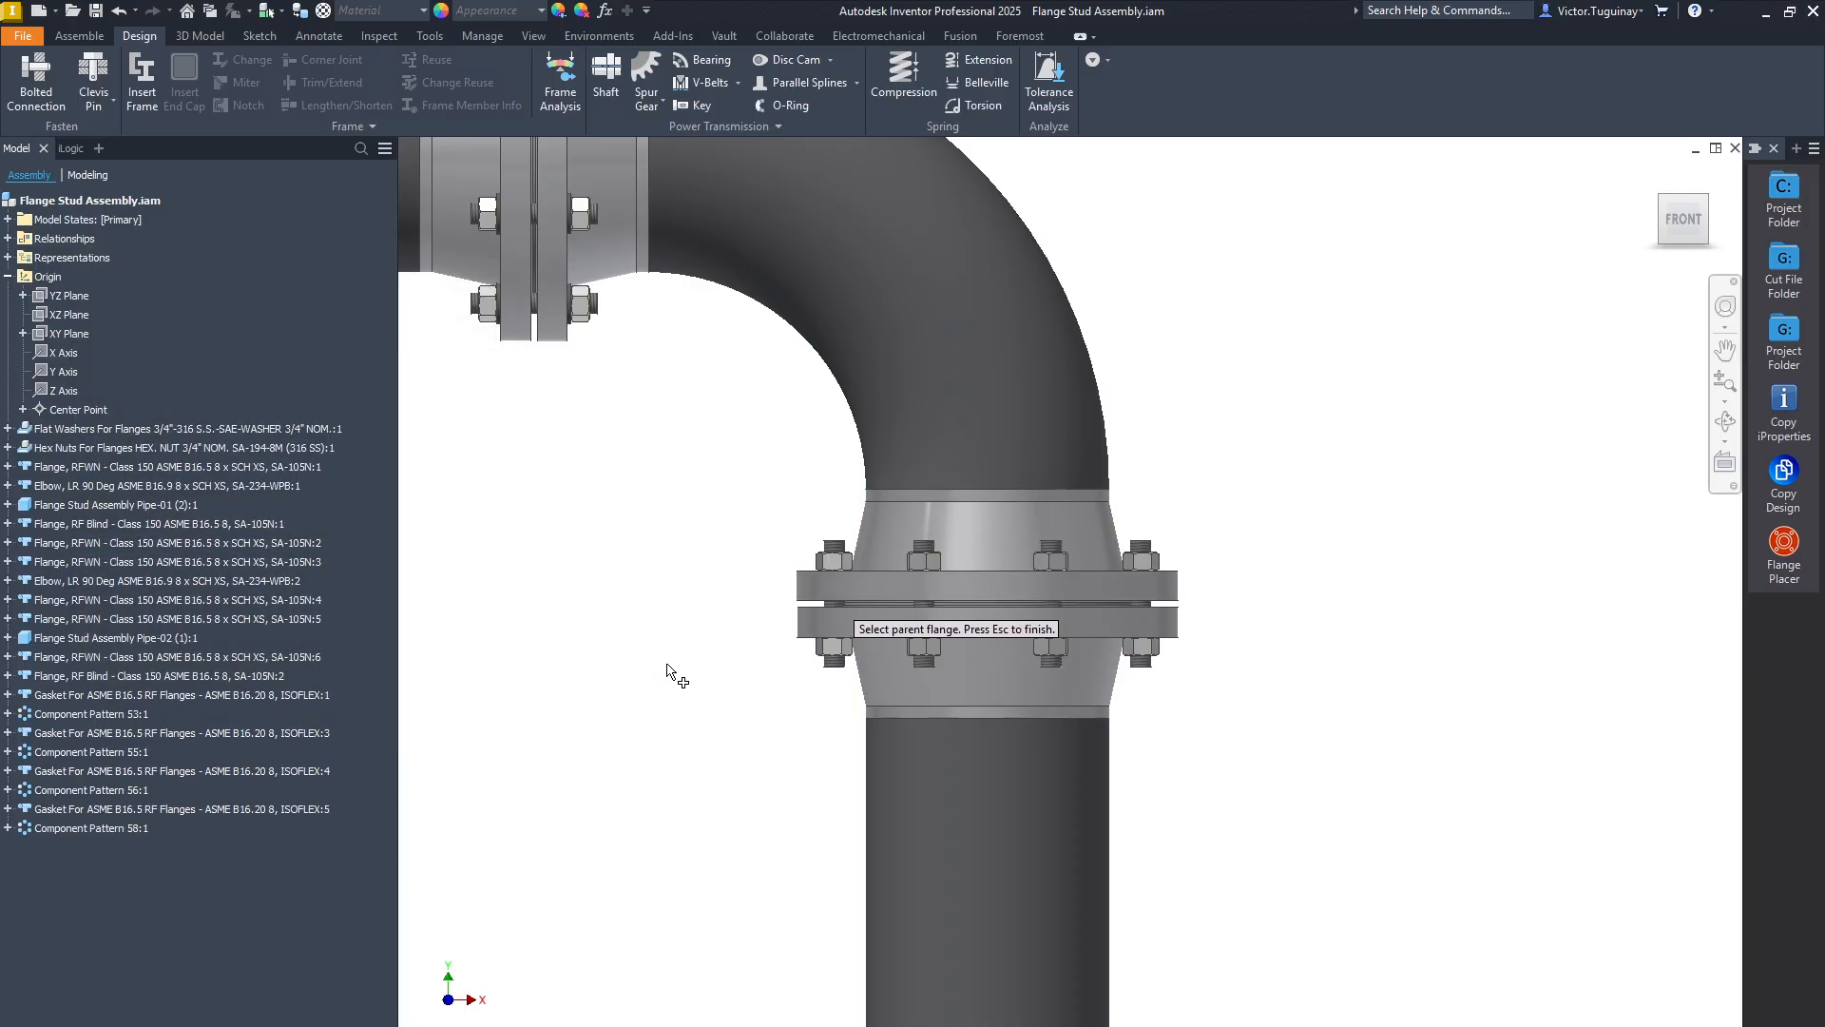
key("Escape")
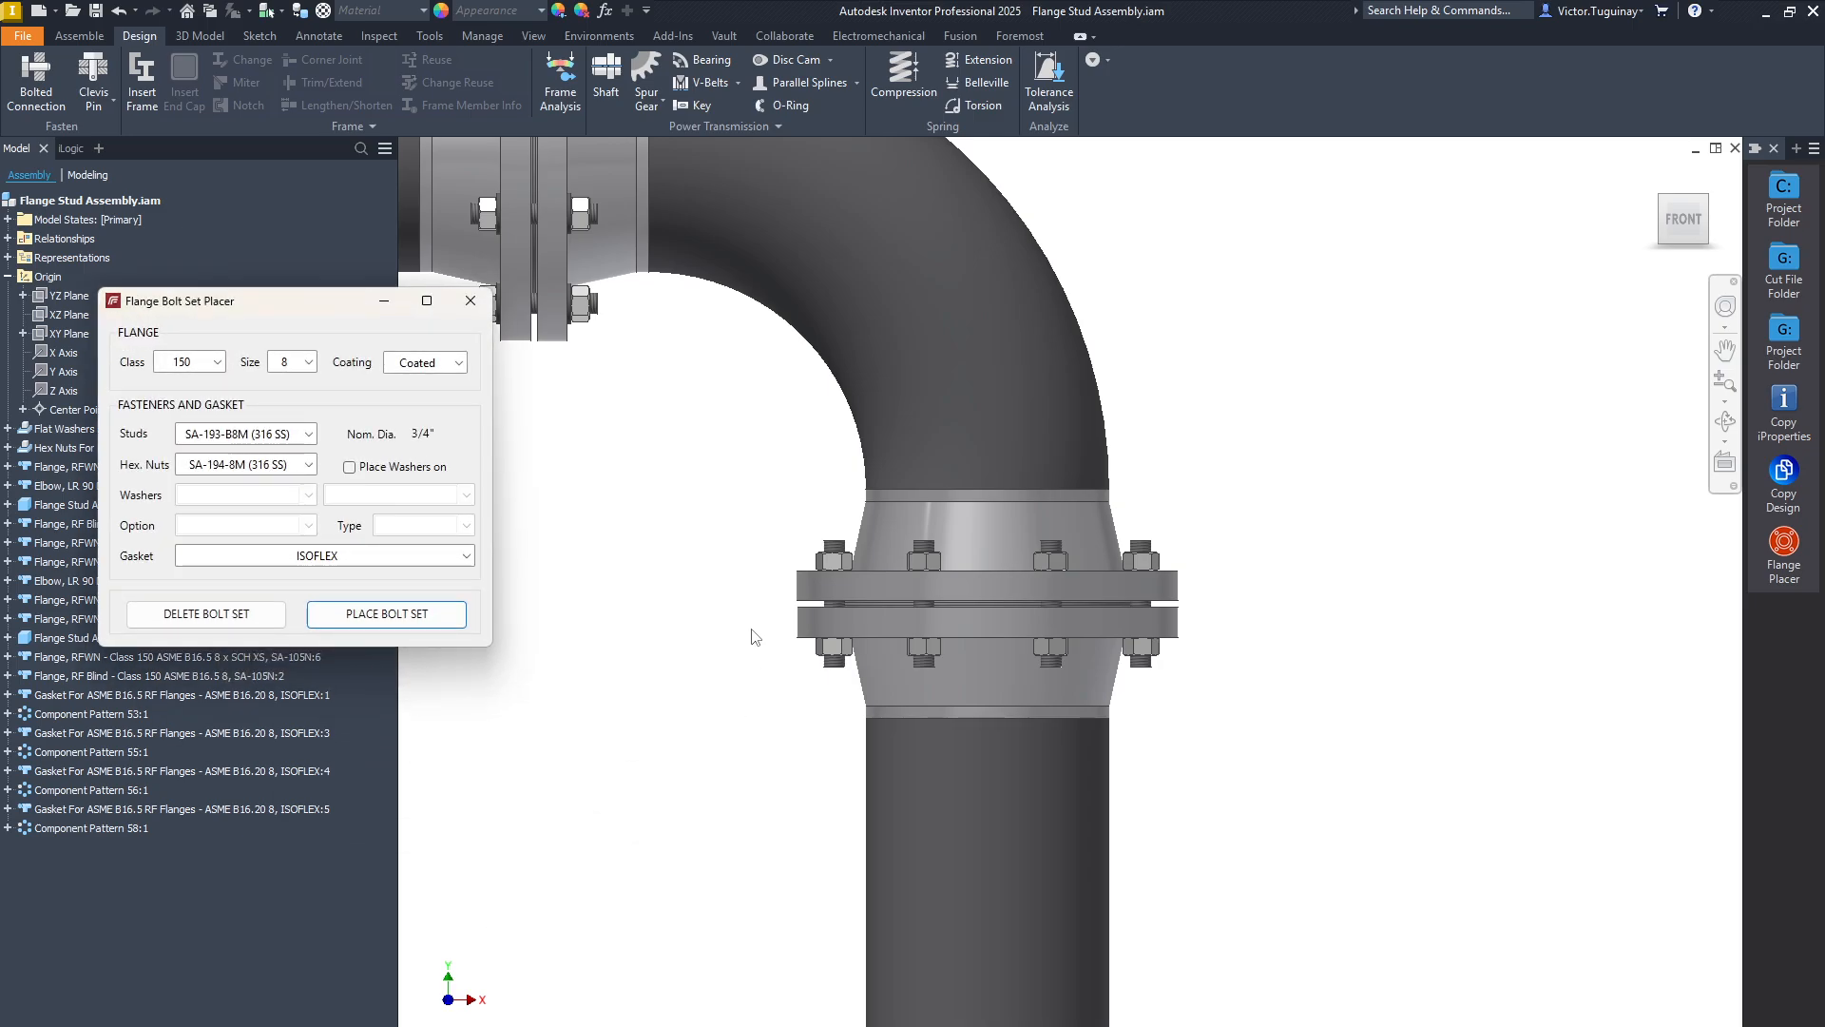
Examine the washerless bolt set on the vertical pipe's flange joint up close, and view the whole pipe assembly from the home view.
middle_click_drag(751, 630, 771, 682, "shift")
scroll(1107, 698, "up", 5)
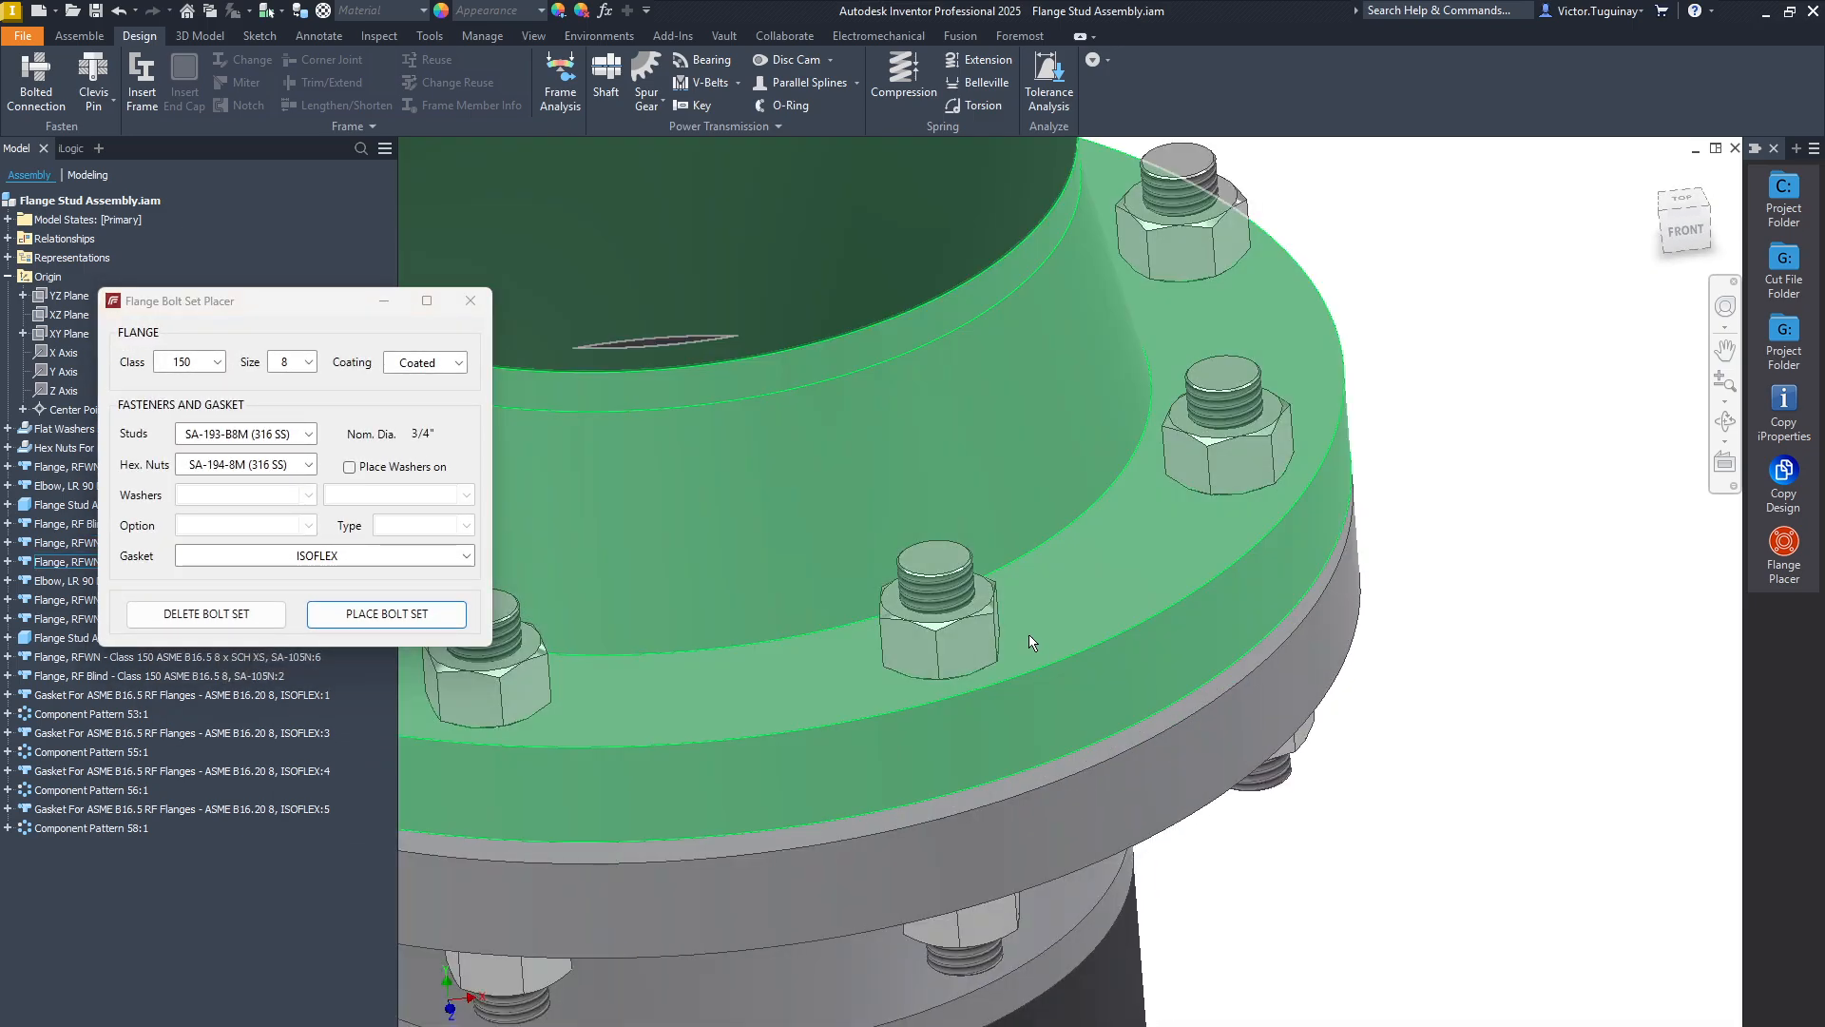
scroll(1017, 637, "down", 4)
middle_click_drag(1012, 637, 939, 708, "shift")
scroll(939, 708, "down", 3)
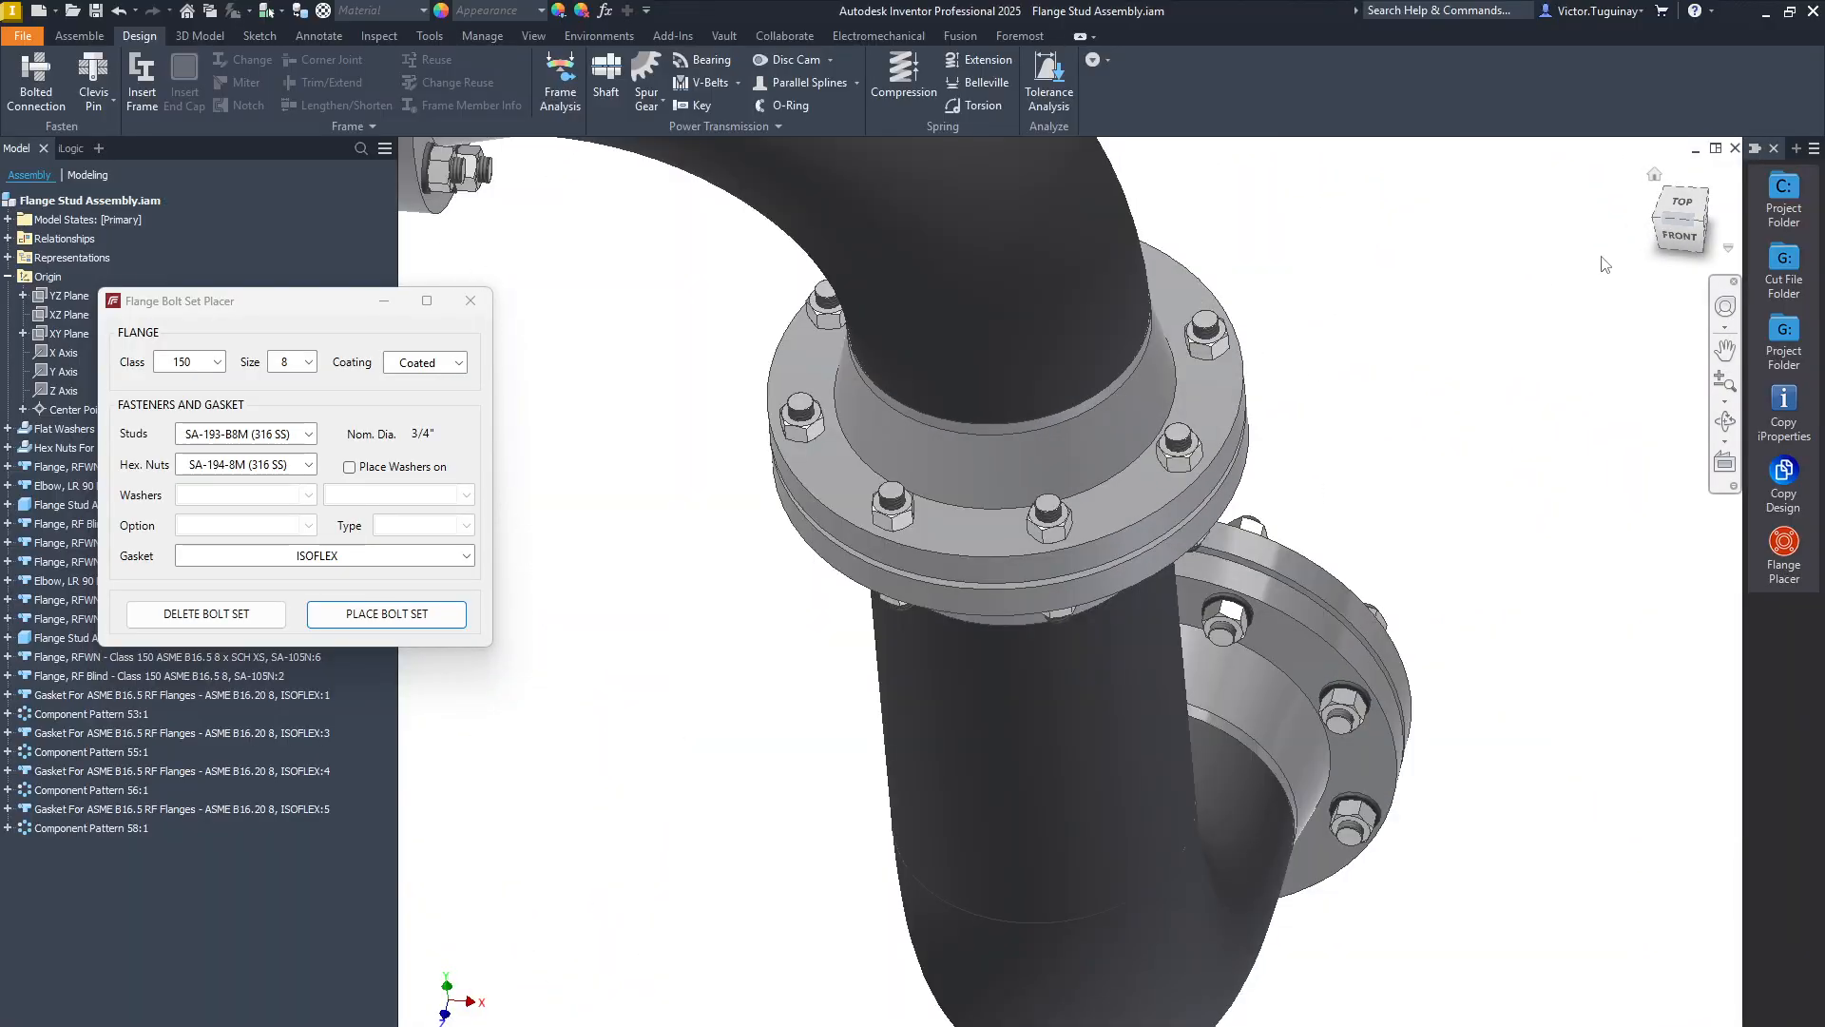
left_click(1655, 174)
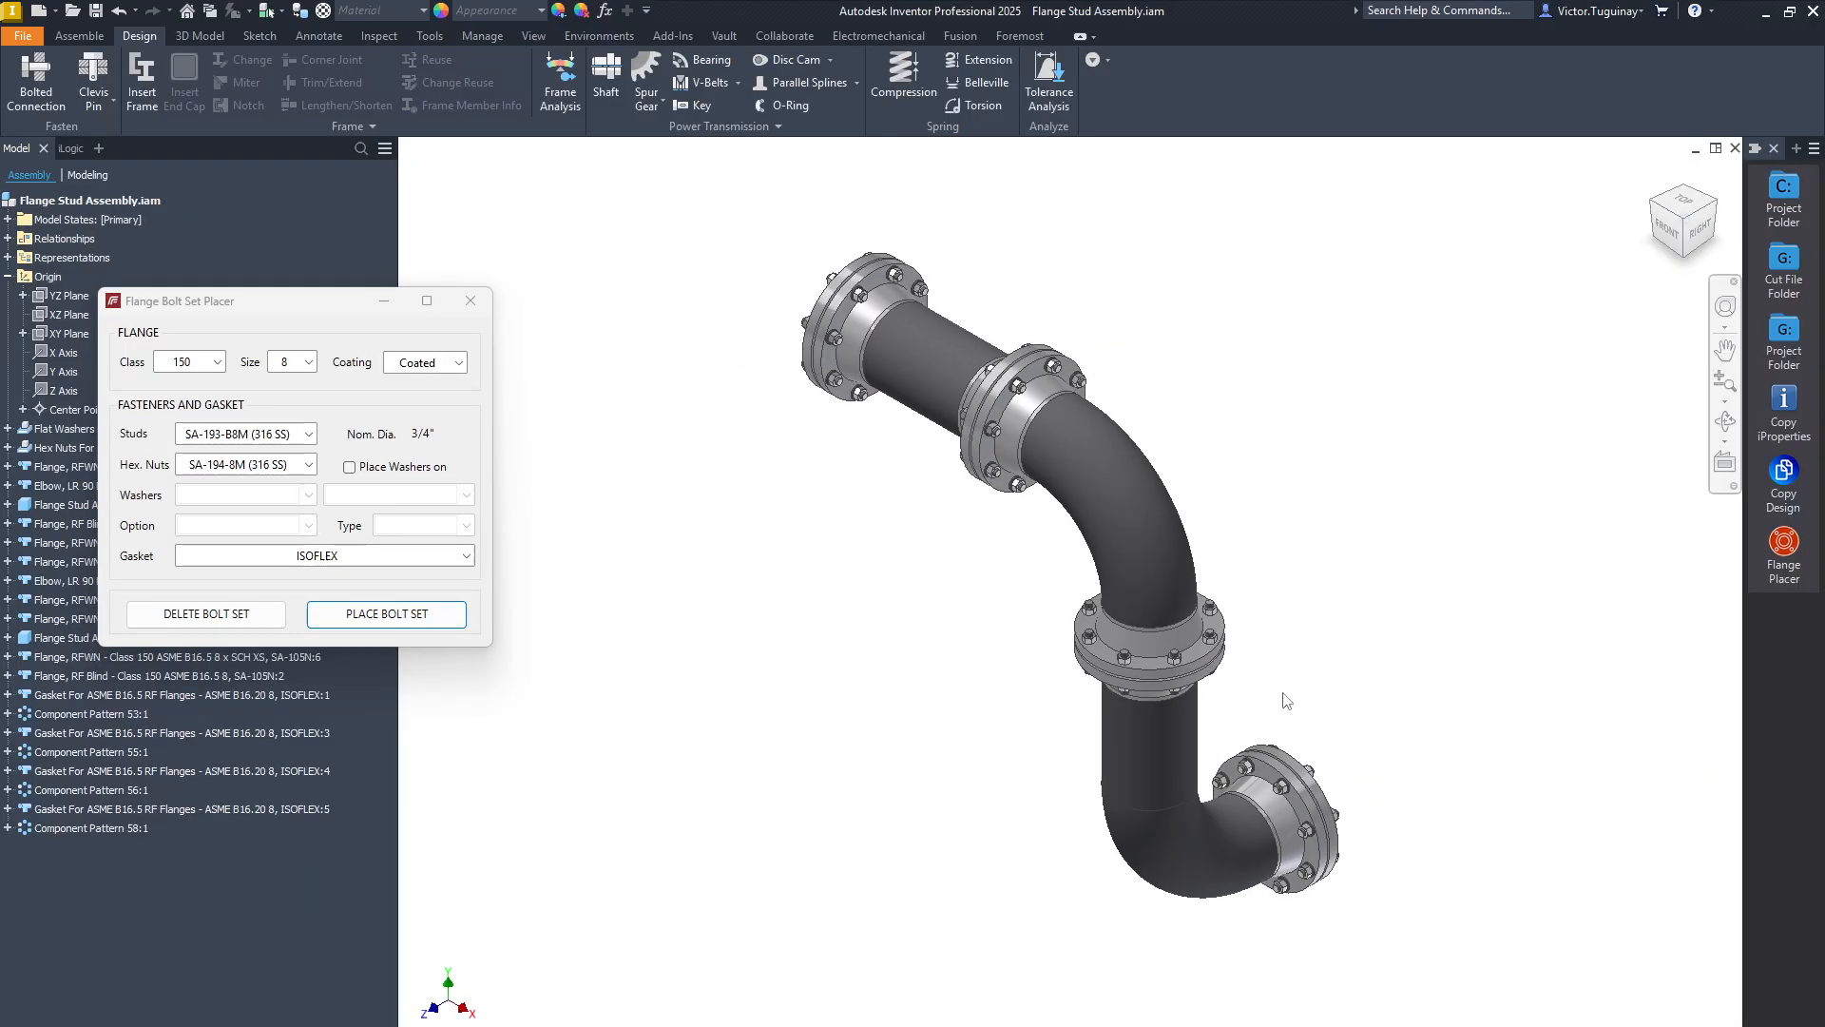
middle_click_drag(1285, 701, 1143, 635)
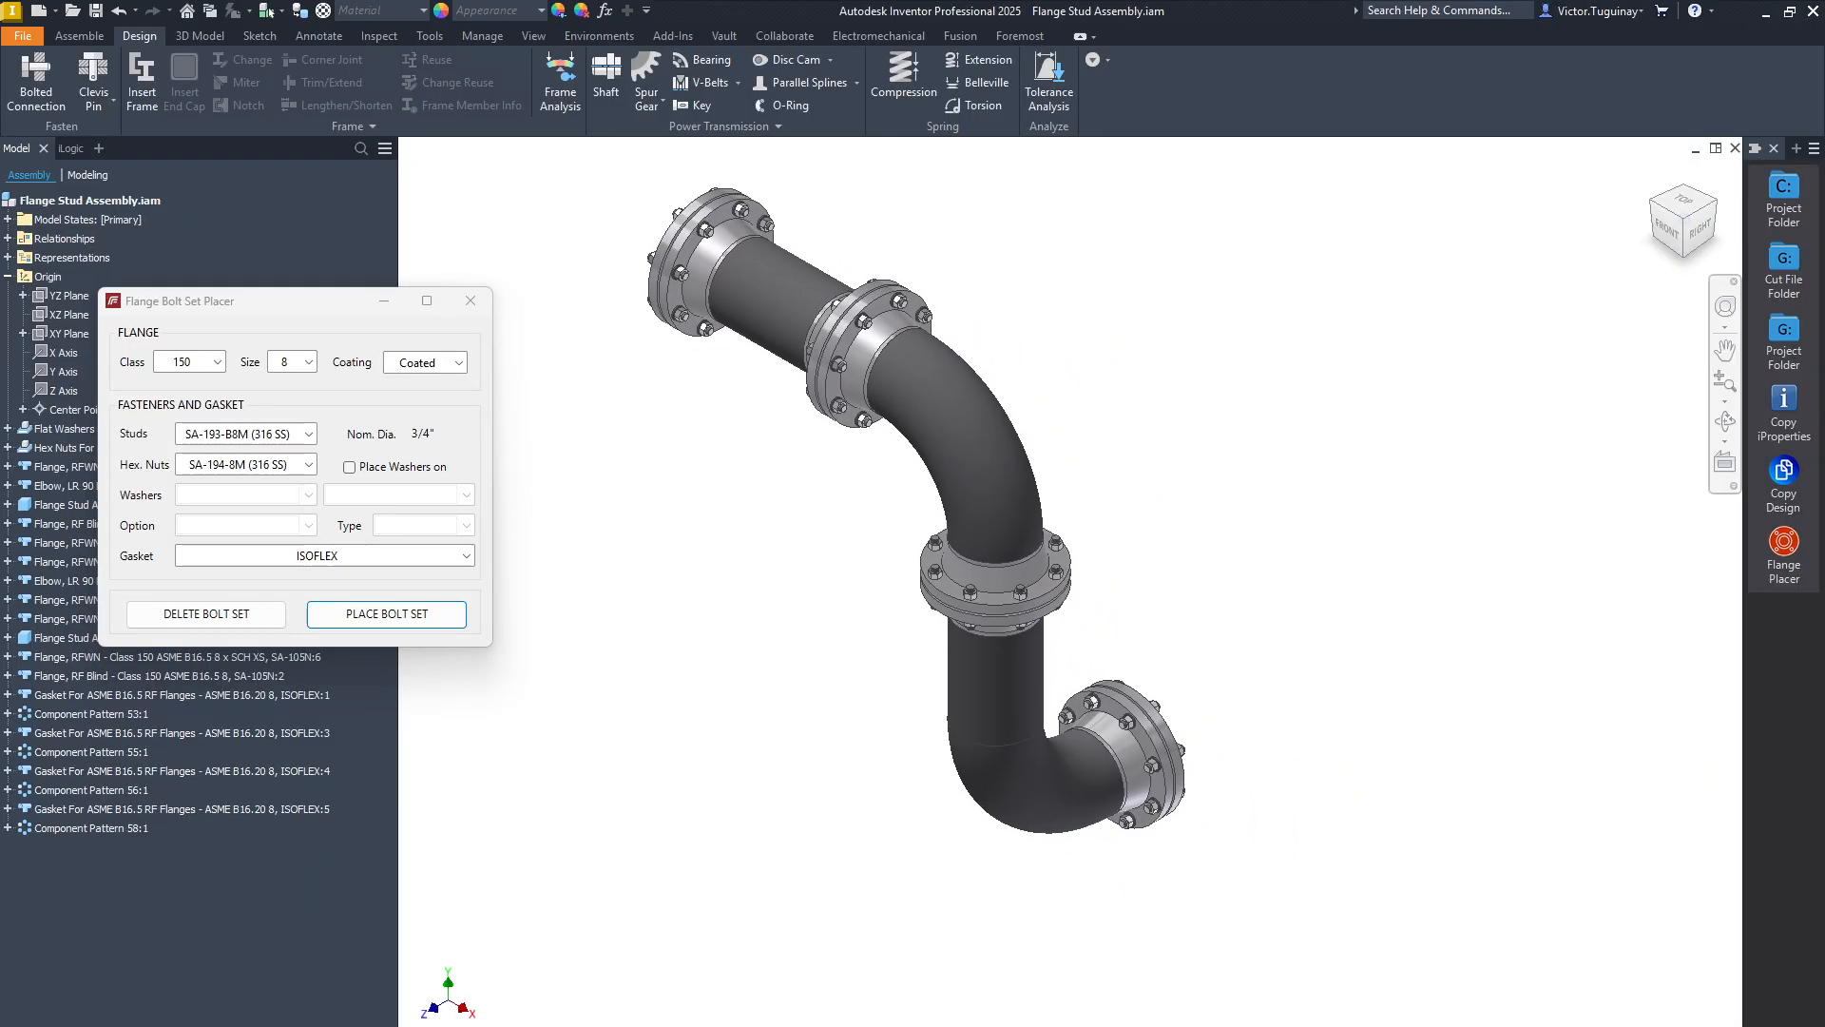